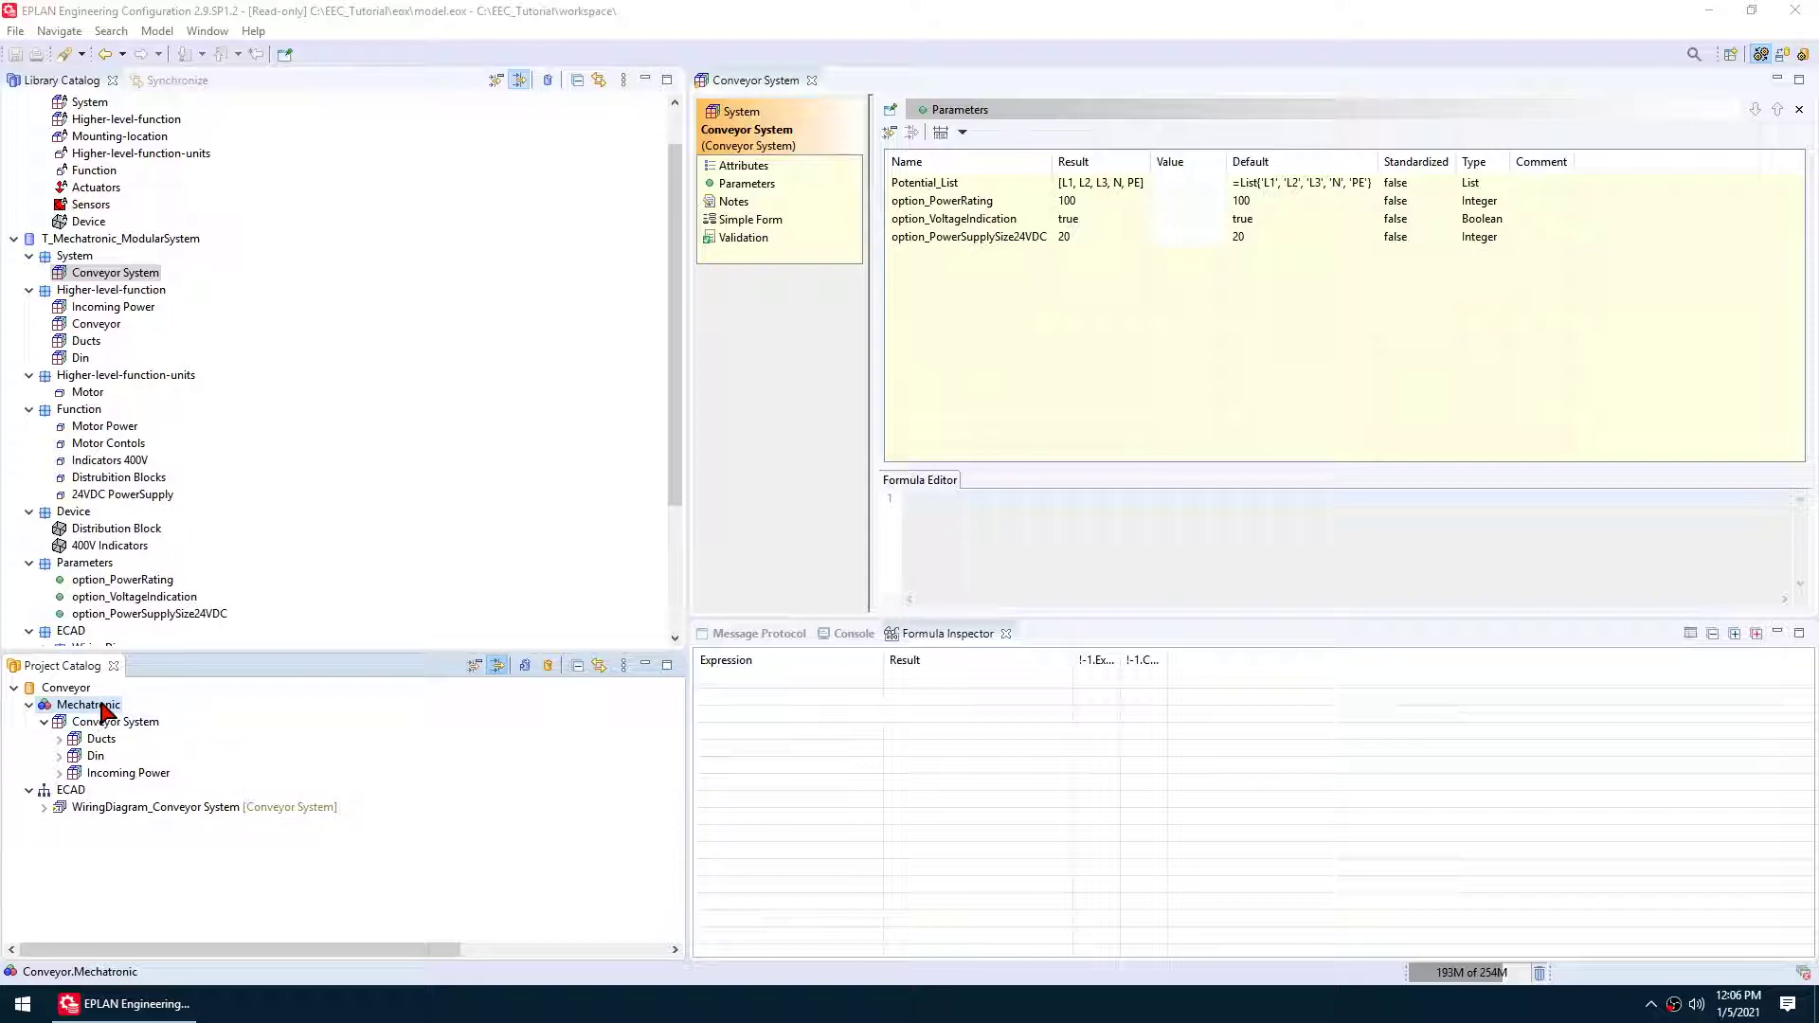
# From the Mechatronic node, run ECAD > Generate structure and open to create the WiringDiagram_Conveyor System project
pyautogui.rightClick(102, 706)
pyautogui.moveTo(275, 545)
pyautogui.click(442, 566)
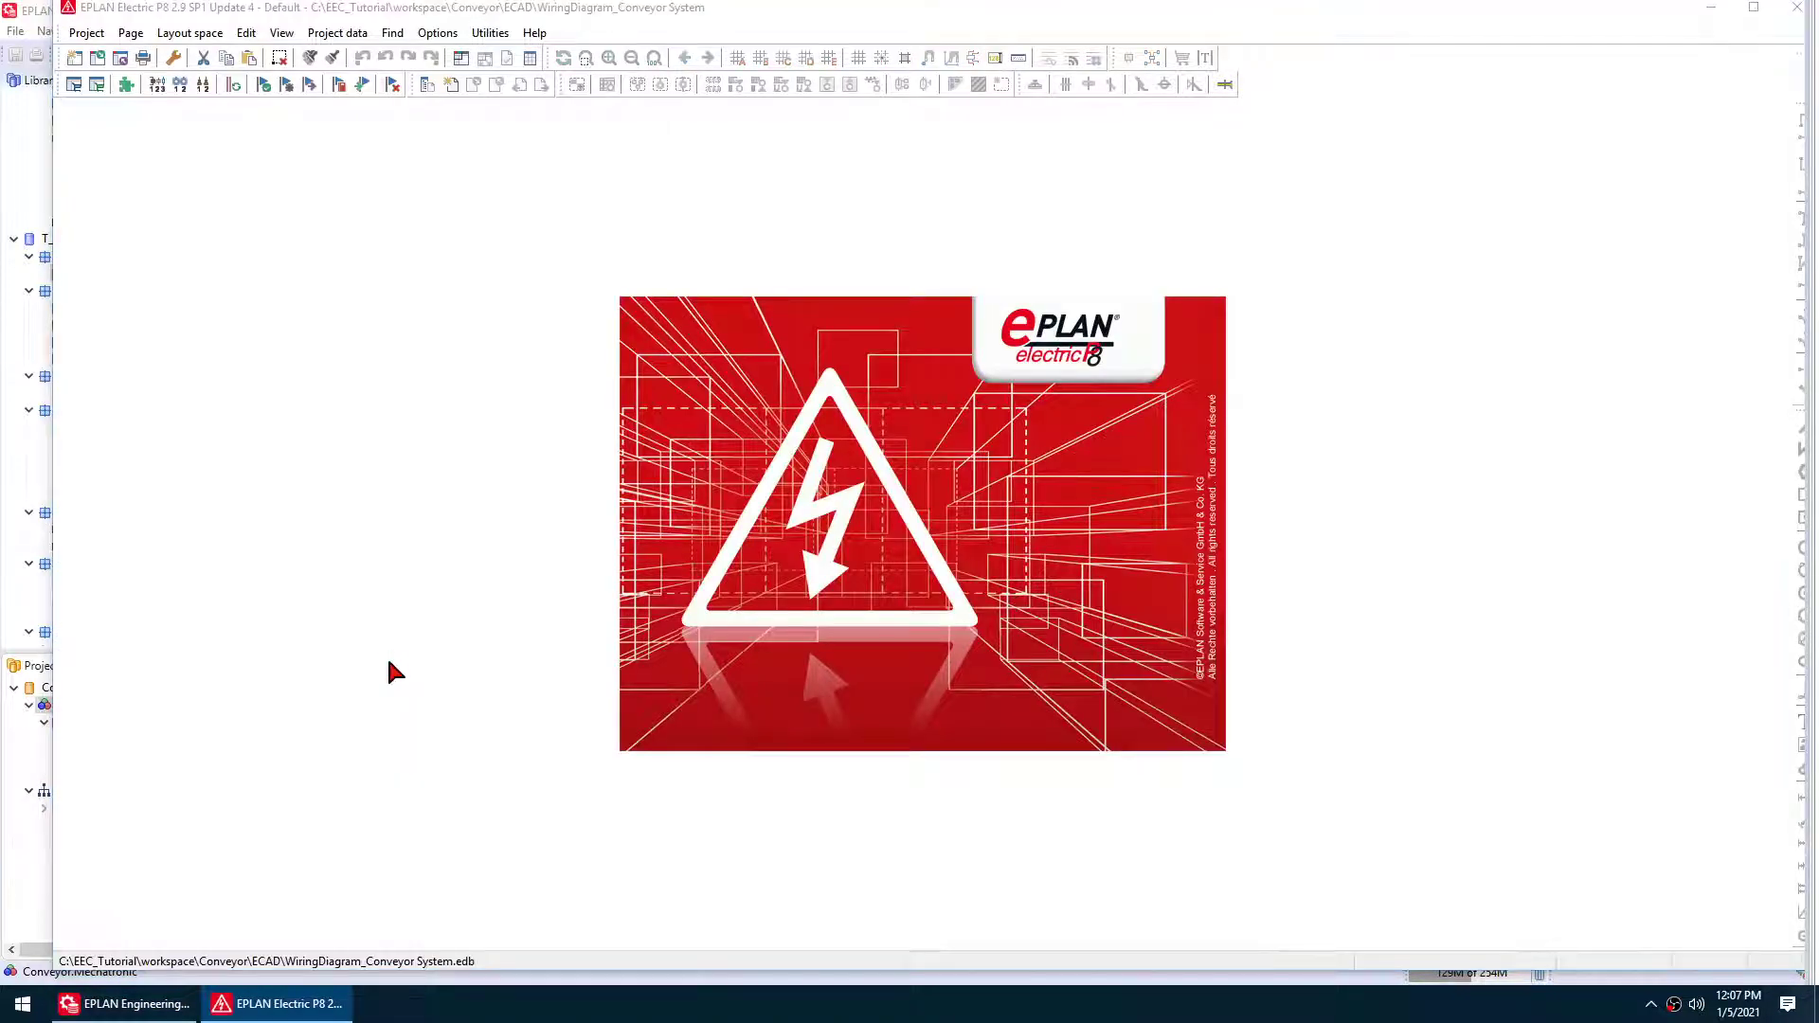
# Maximize Electric P8 and dock a narrower navigator panel on the left
pyautogui.click(1754, 7)
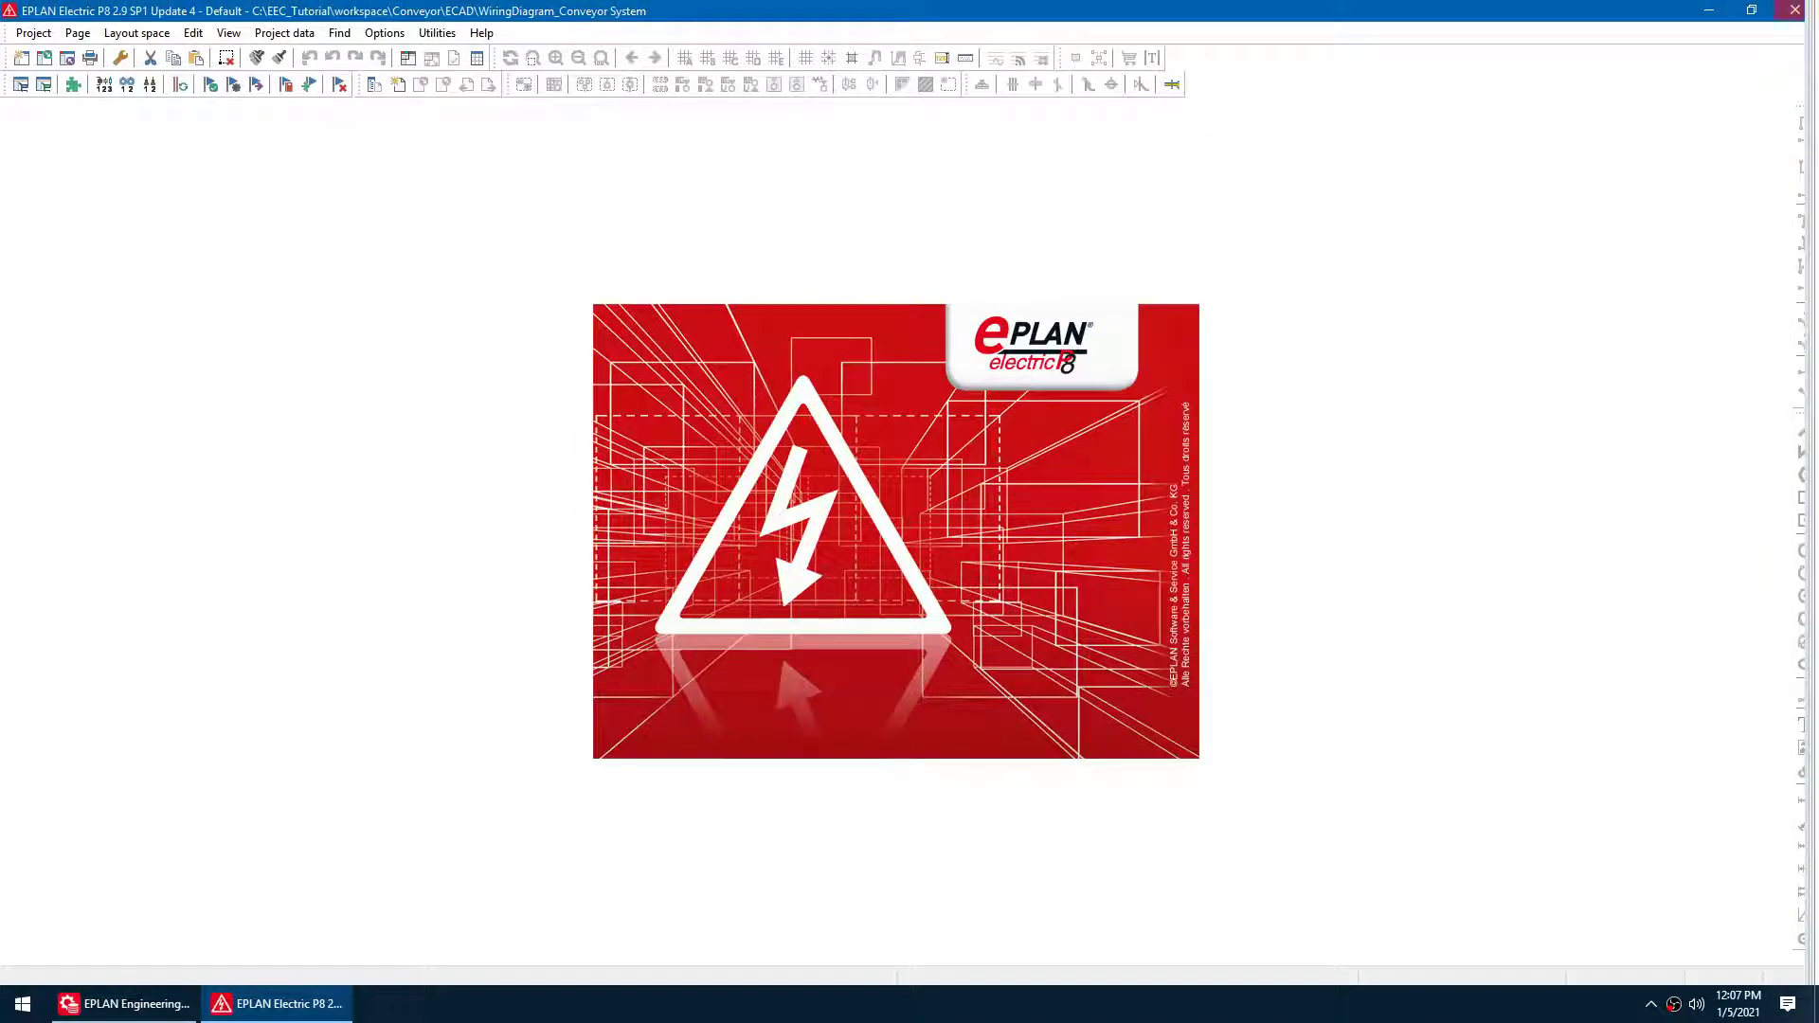
pyautogui.moveTo(1450, 210); pyautogui.dragTo(40, 548)
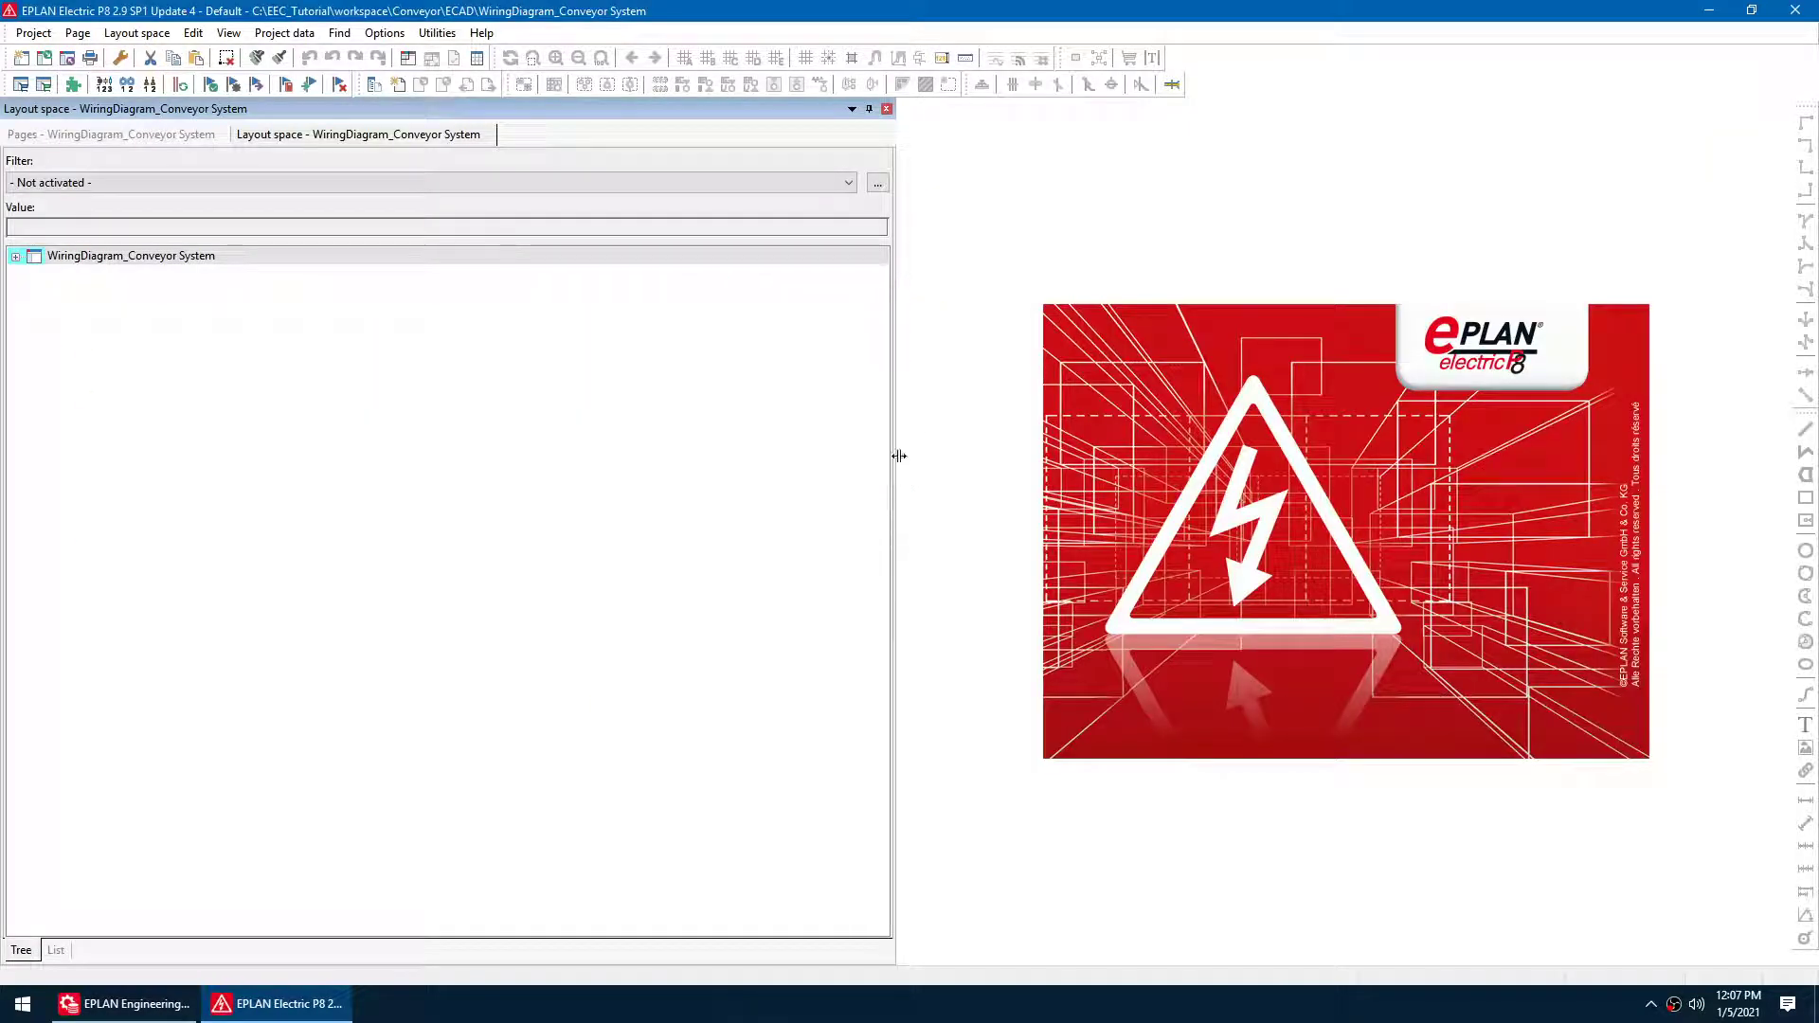
pyautogui.moveTo(898, 456); pyautogui.dragTo(343, 451)
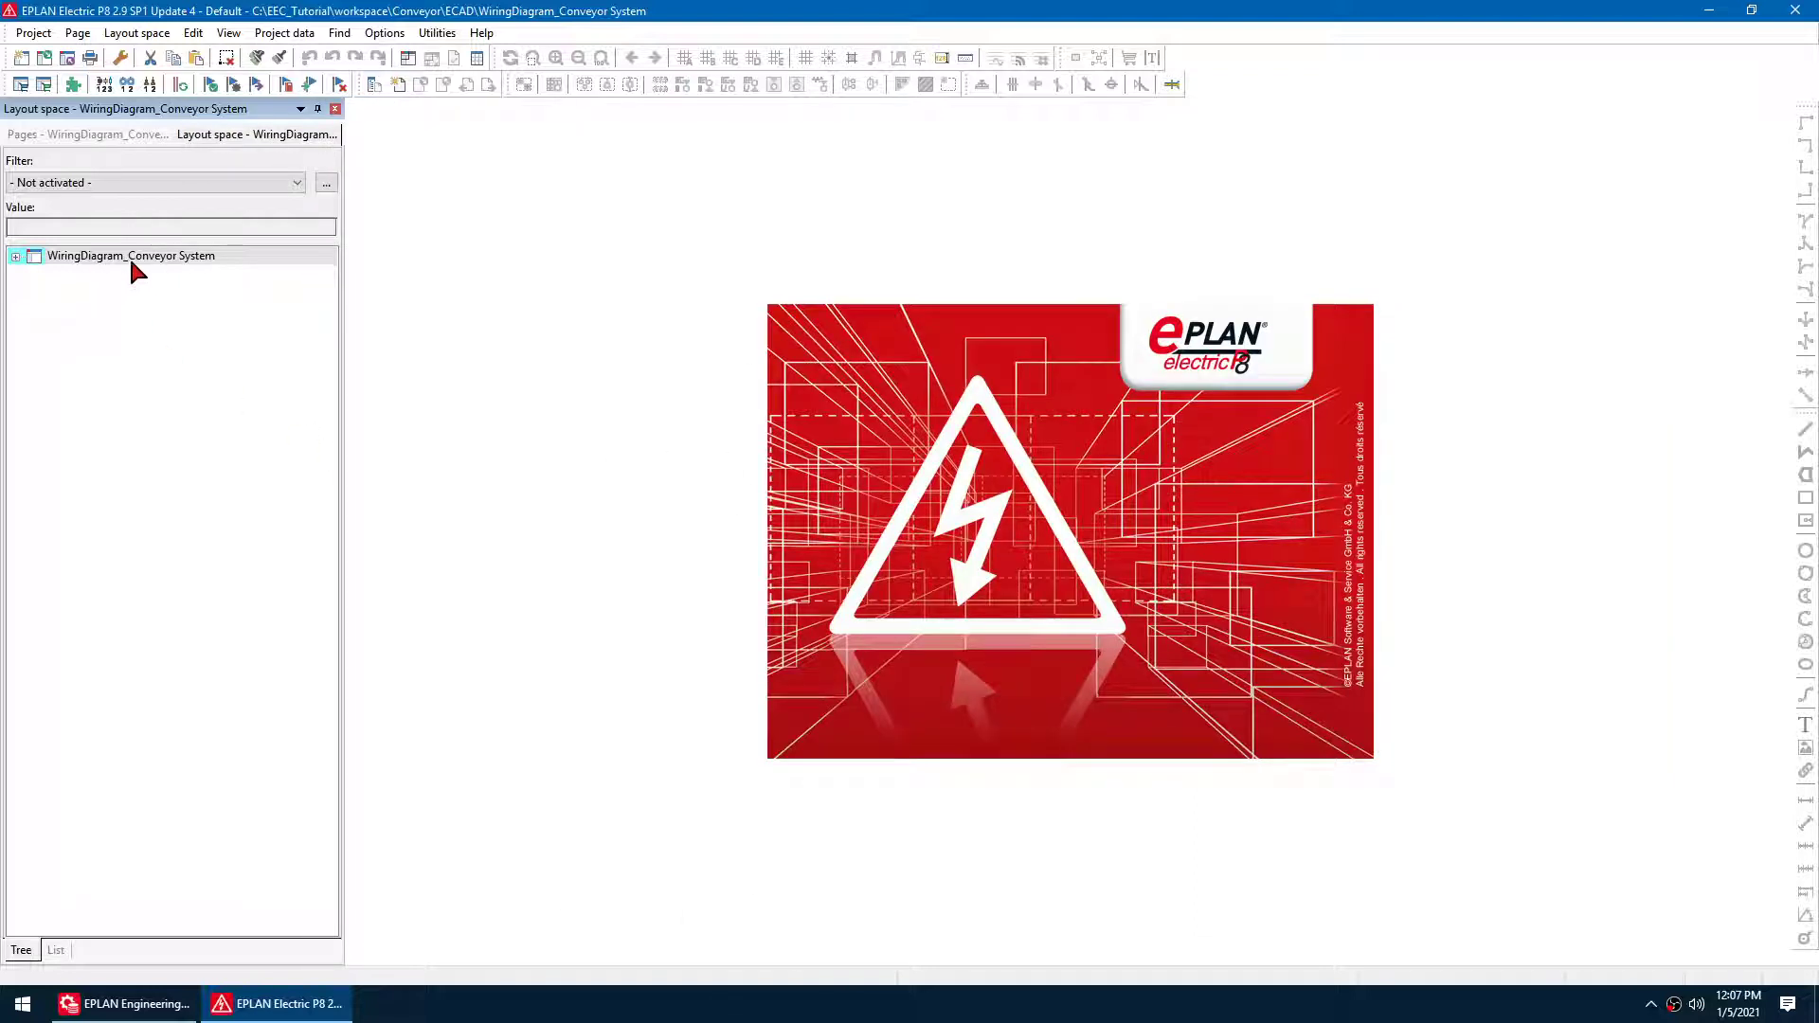
# In the Pages tree, view the EAA/1 drawing list, then open the EPB/1 bill of materials
pyautogui.click(132, 263)
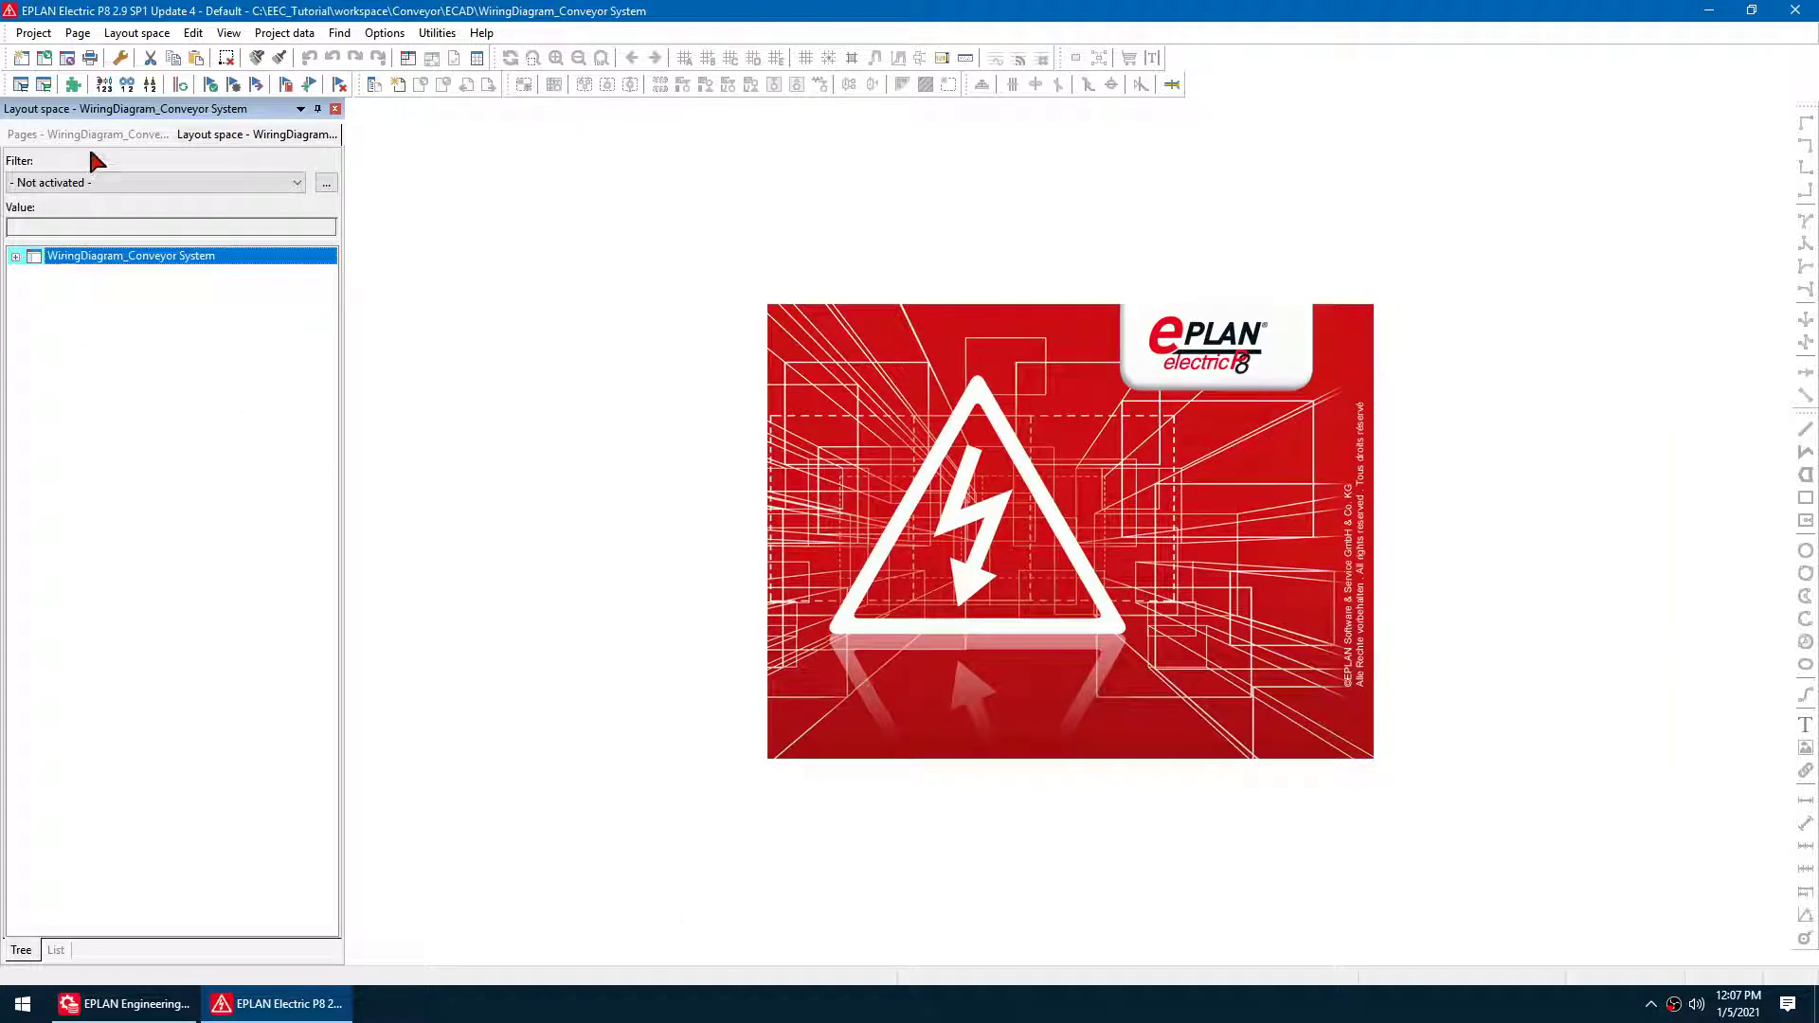
pyautogui.click(92, 138)
pyautogui.click(35, 273)
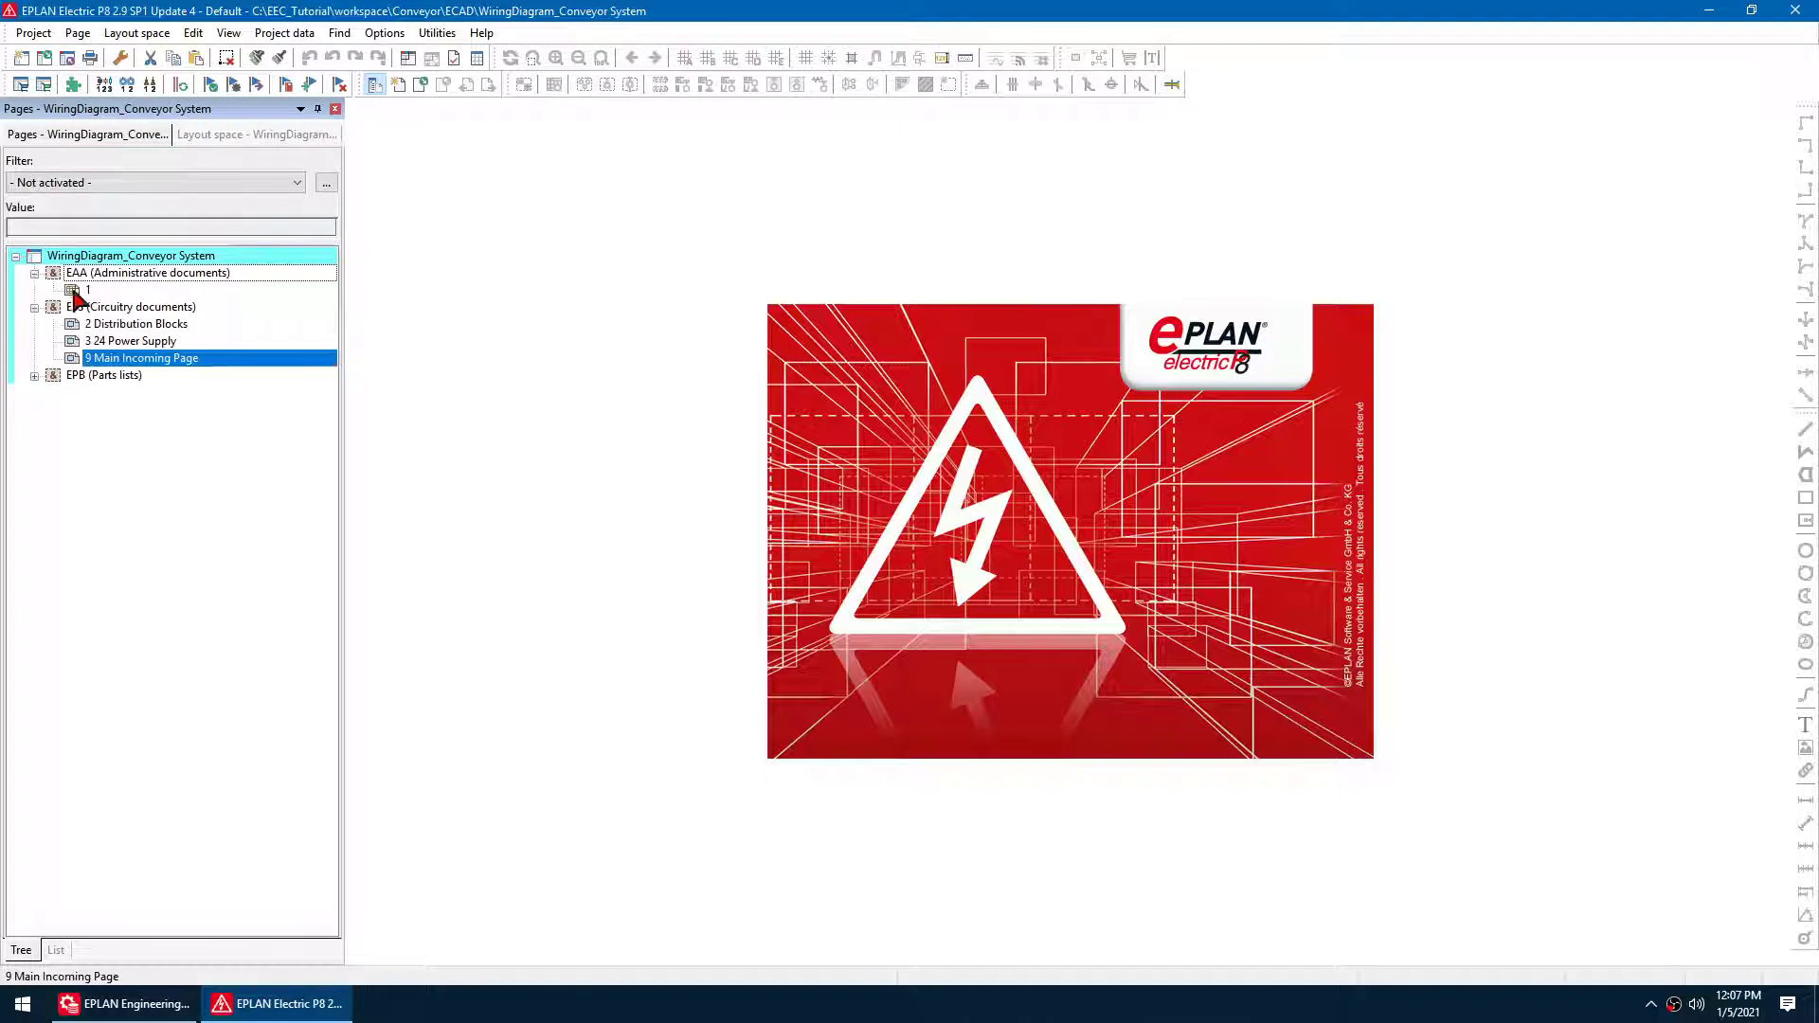
pyautogui.click(77, 291)
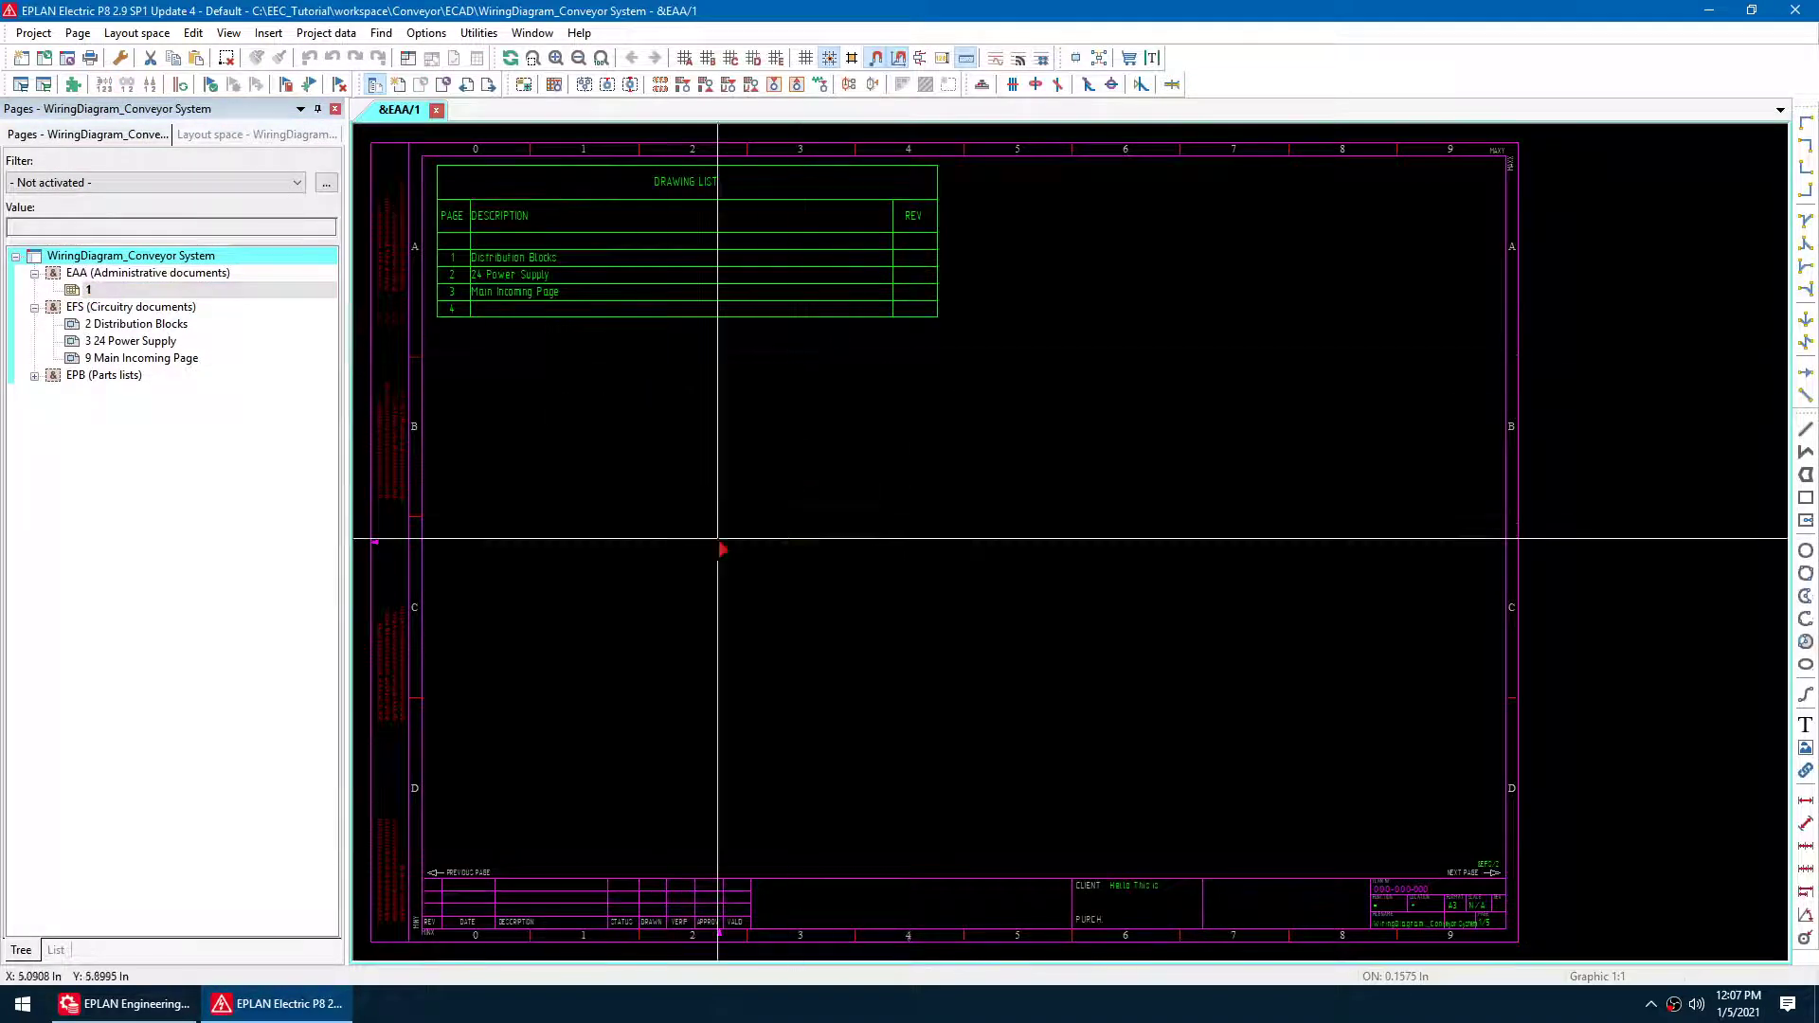
pyautogui.click(34, 376)
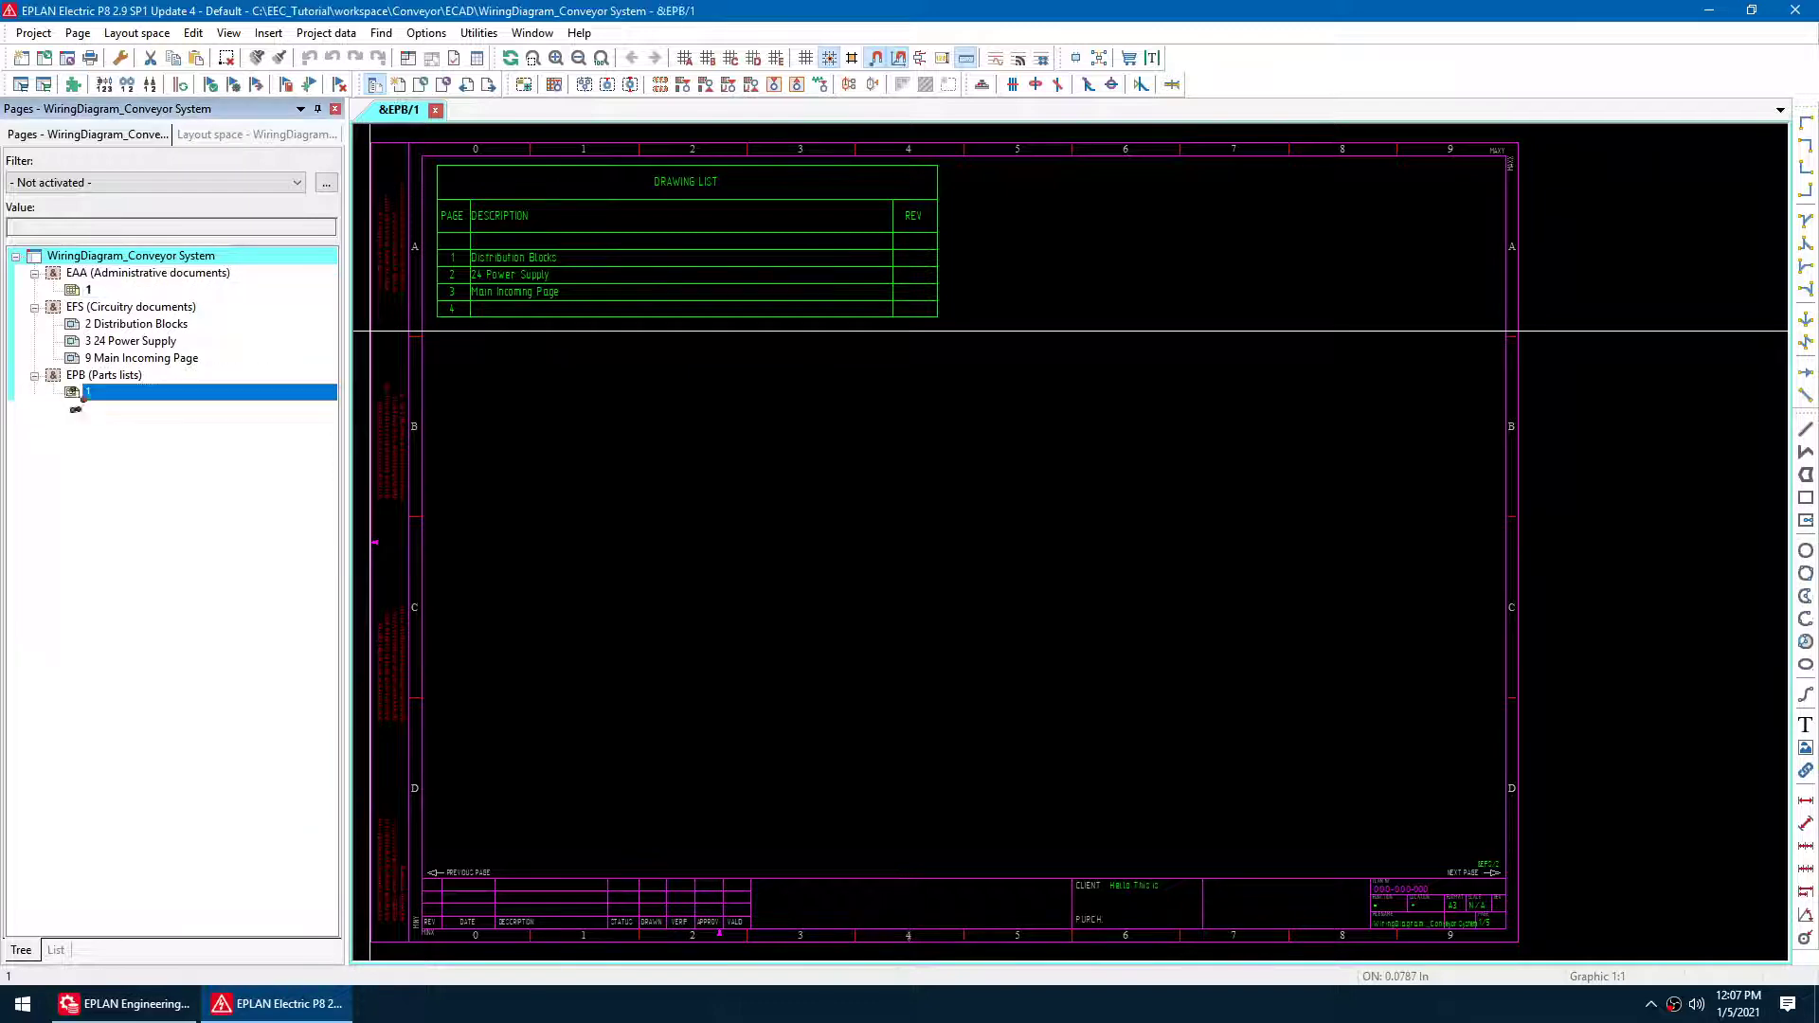
pyautogui.click(80, 393)
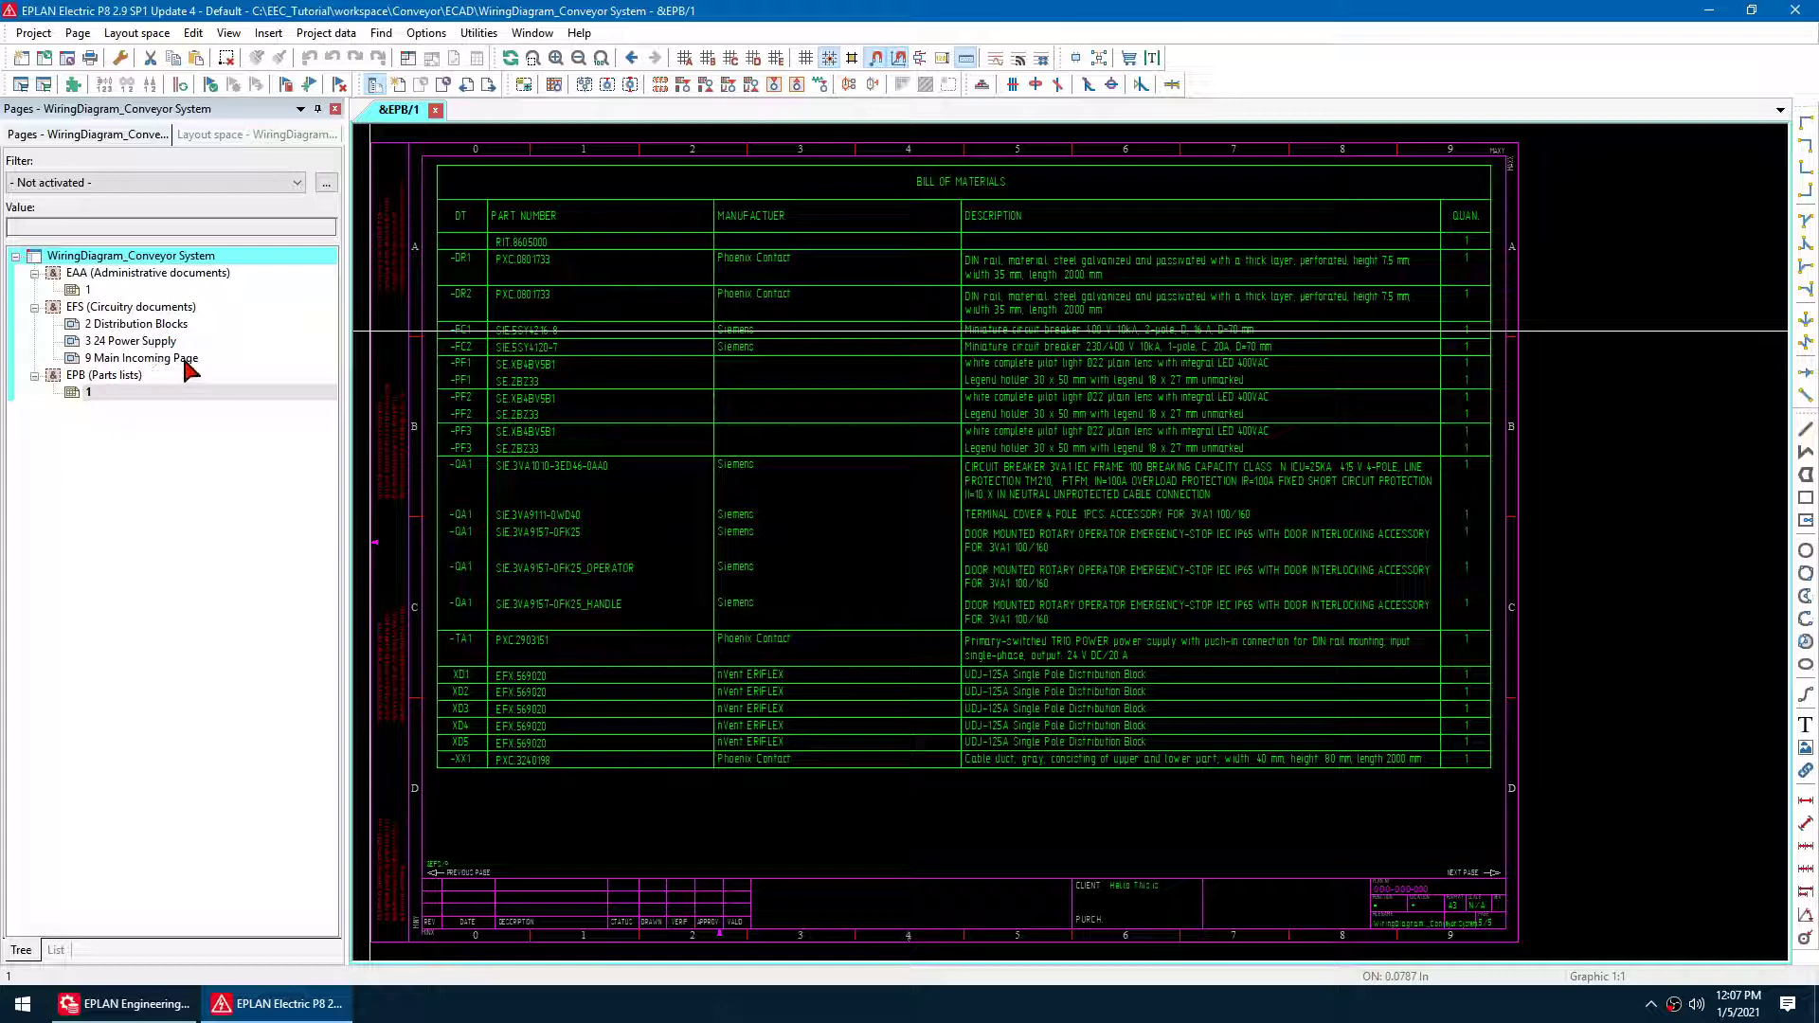
# On page 9 Main Incoming Page, inspect breaker -QA1's properties and close them unchanged
pyautogui.click(186, 360)
pyautogui.scroll(5, 670, 407)
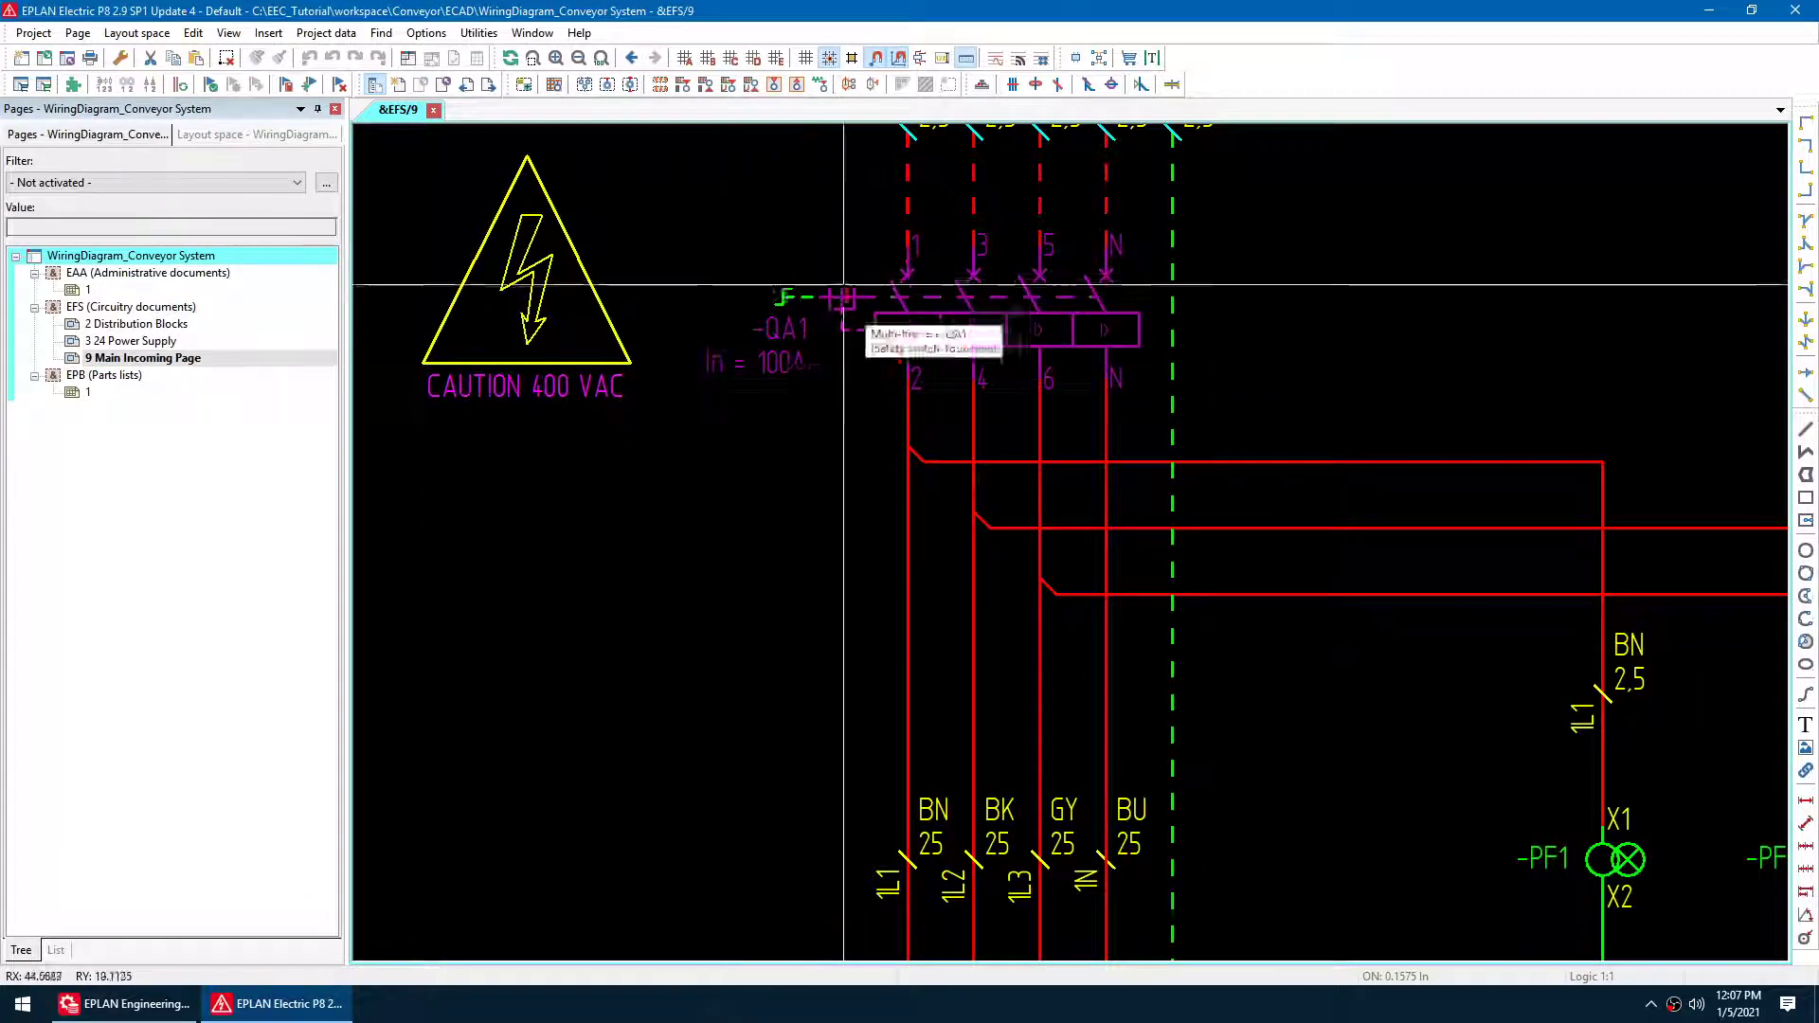
pyautogui.click(913, 350)
pyautogui.doubleClick(910, 343)
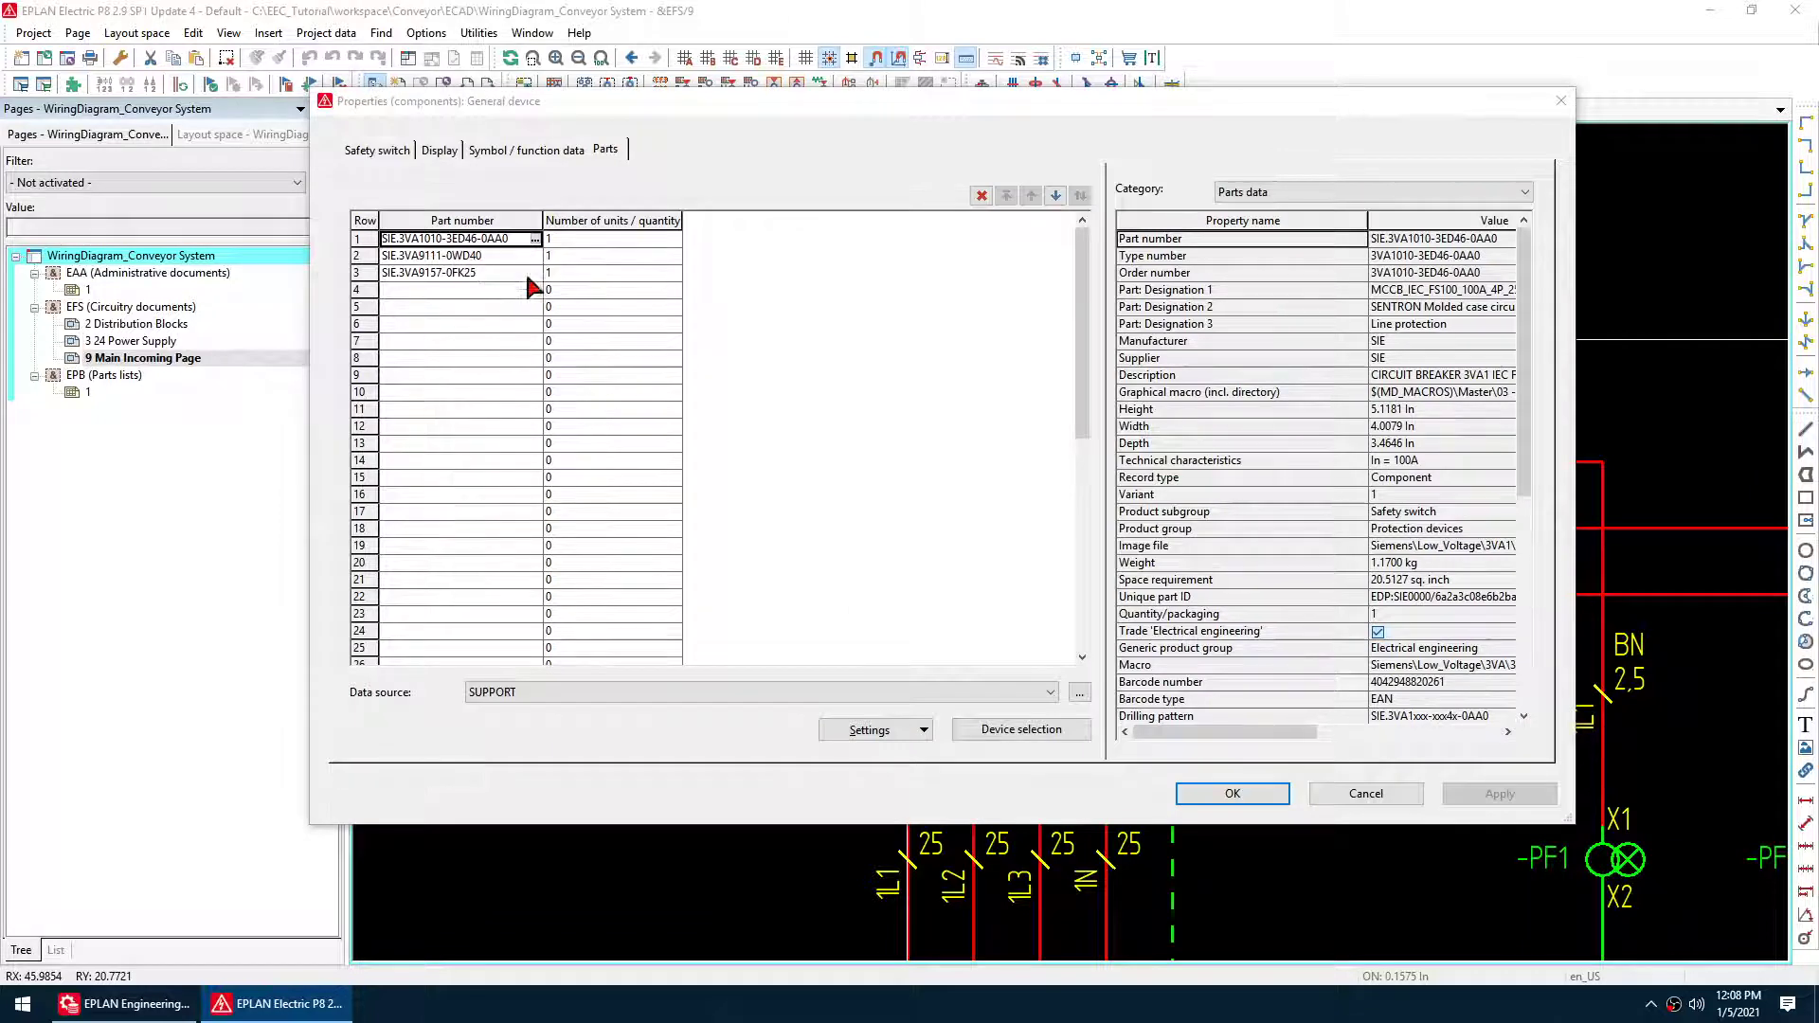
pyautogui.click(1364, 796)
pyautogui.scroll(5, 697, 524)
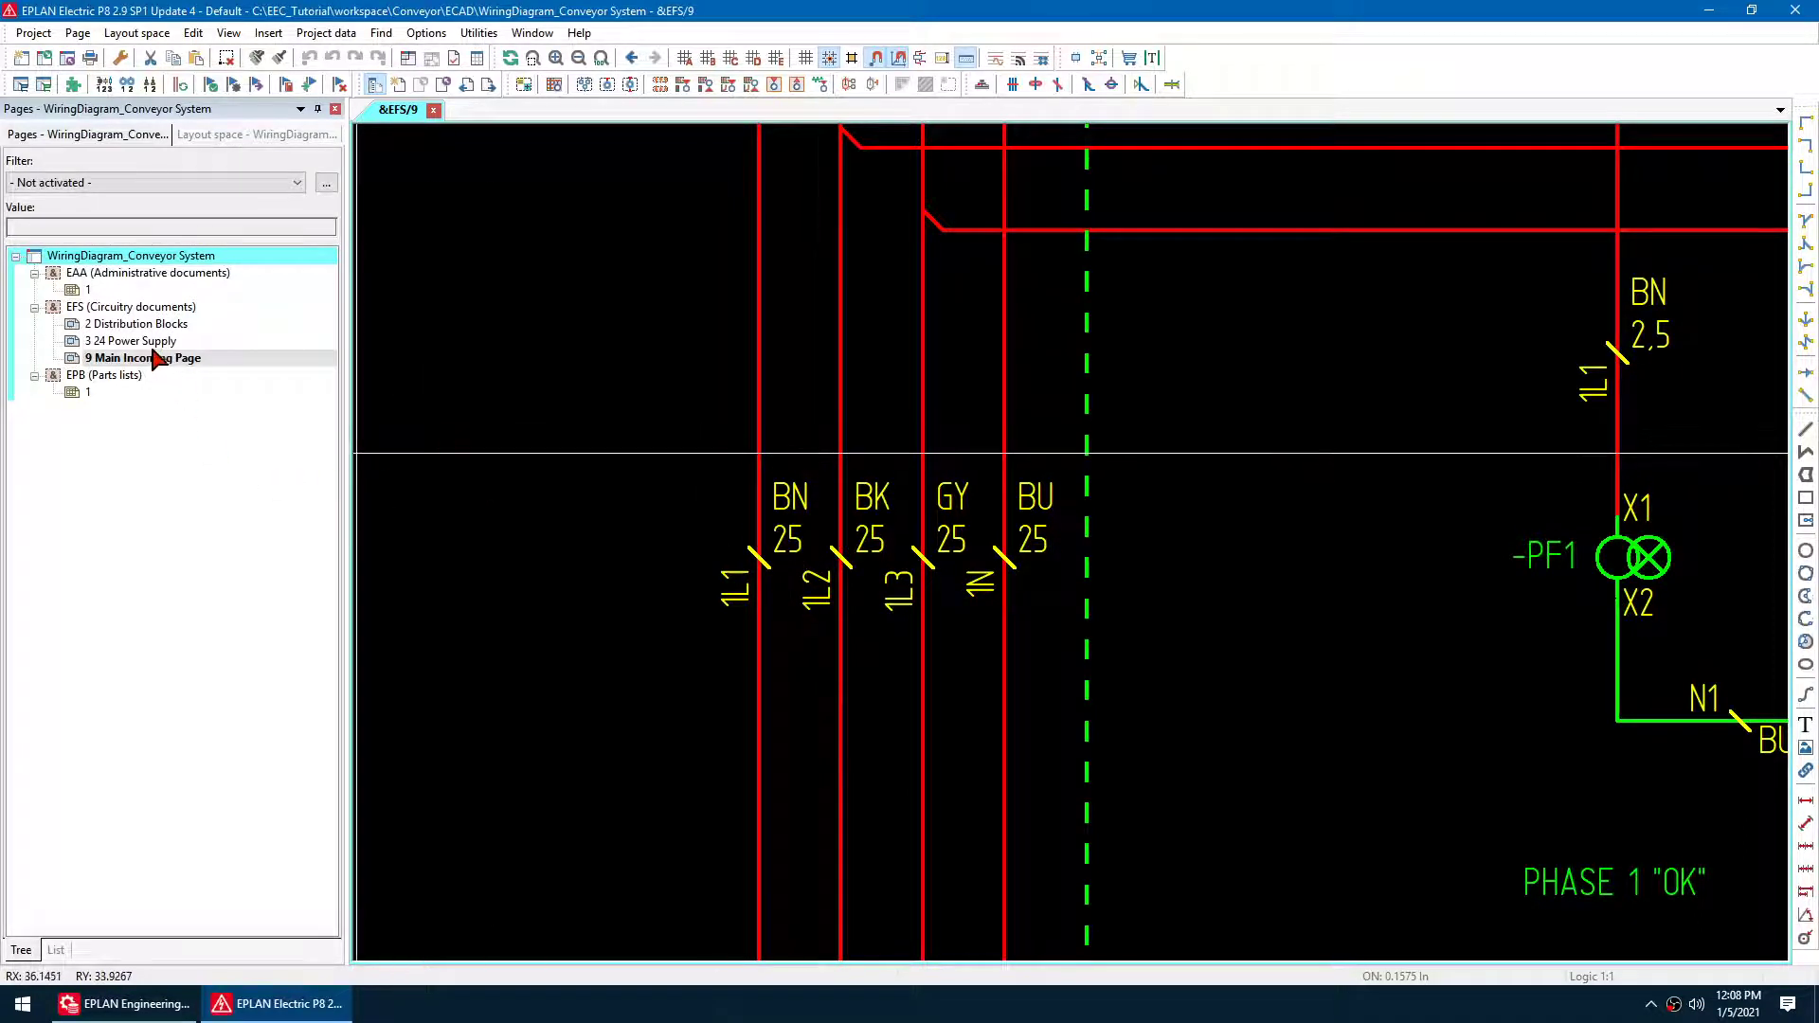
# View page 2 Distribution Blocks, then zoom into page 3 24 Power Supply showing -TA1
pyautogui.click(167, 325)
pyautogui.scroll(-5, 621, 467)
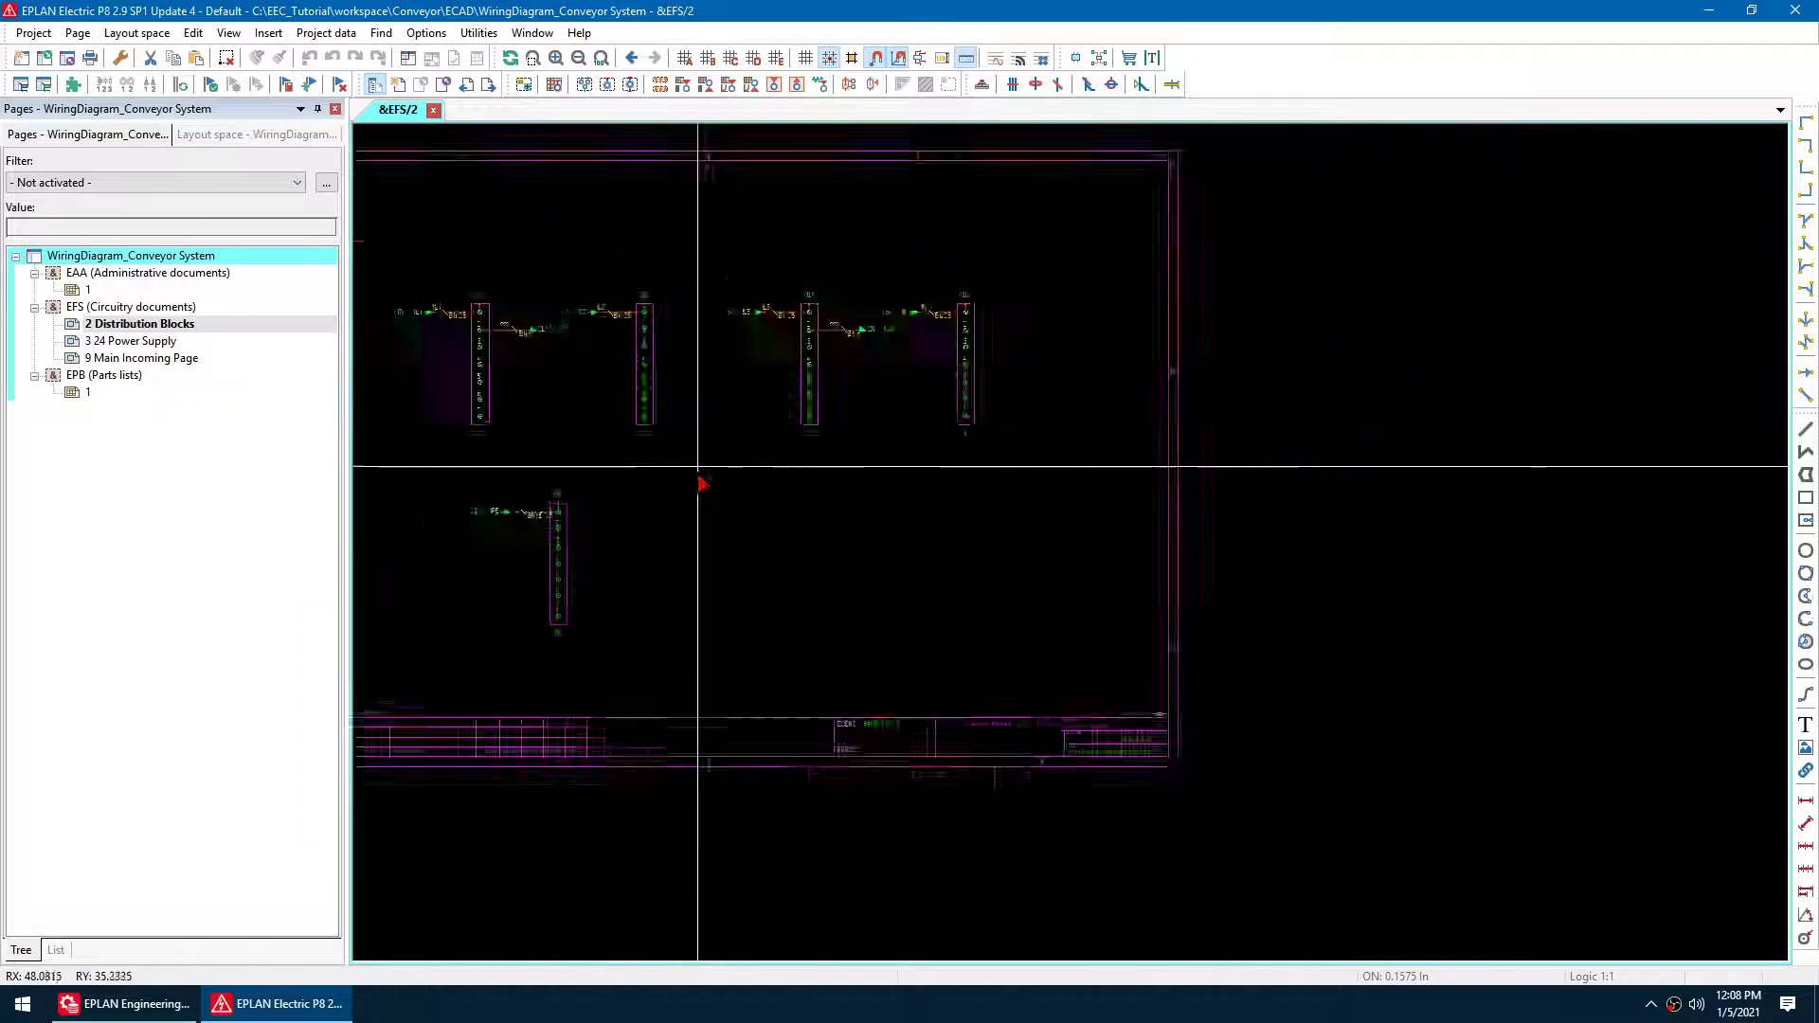
pyautogui.scroll(4, 418, 394)
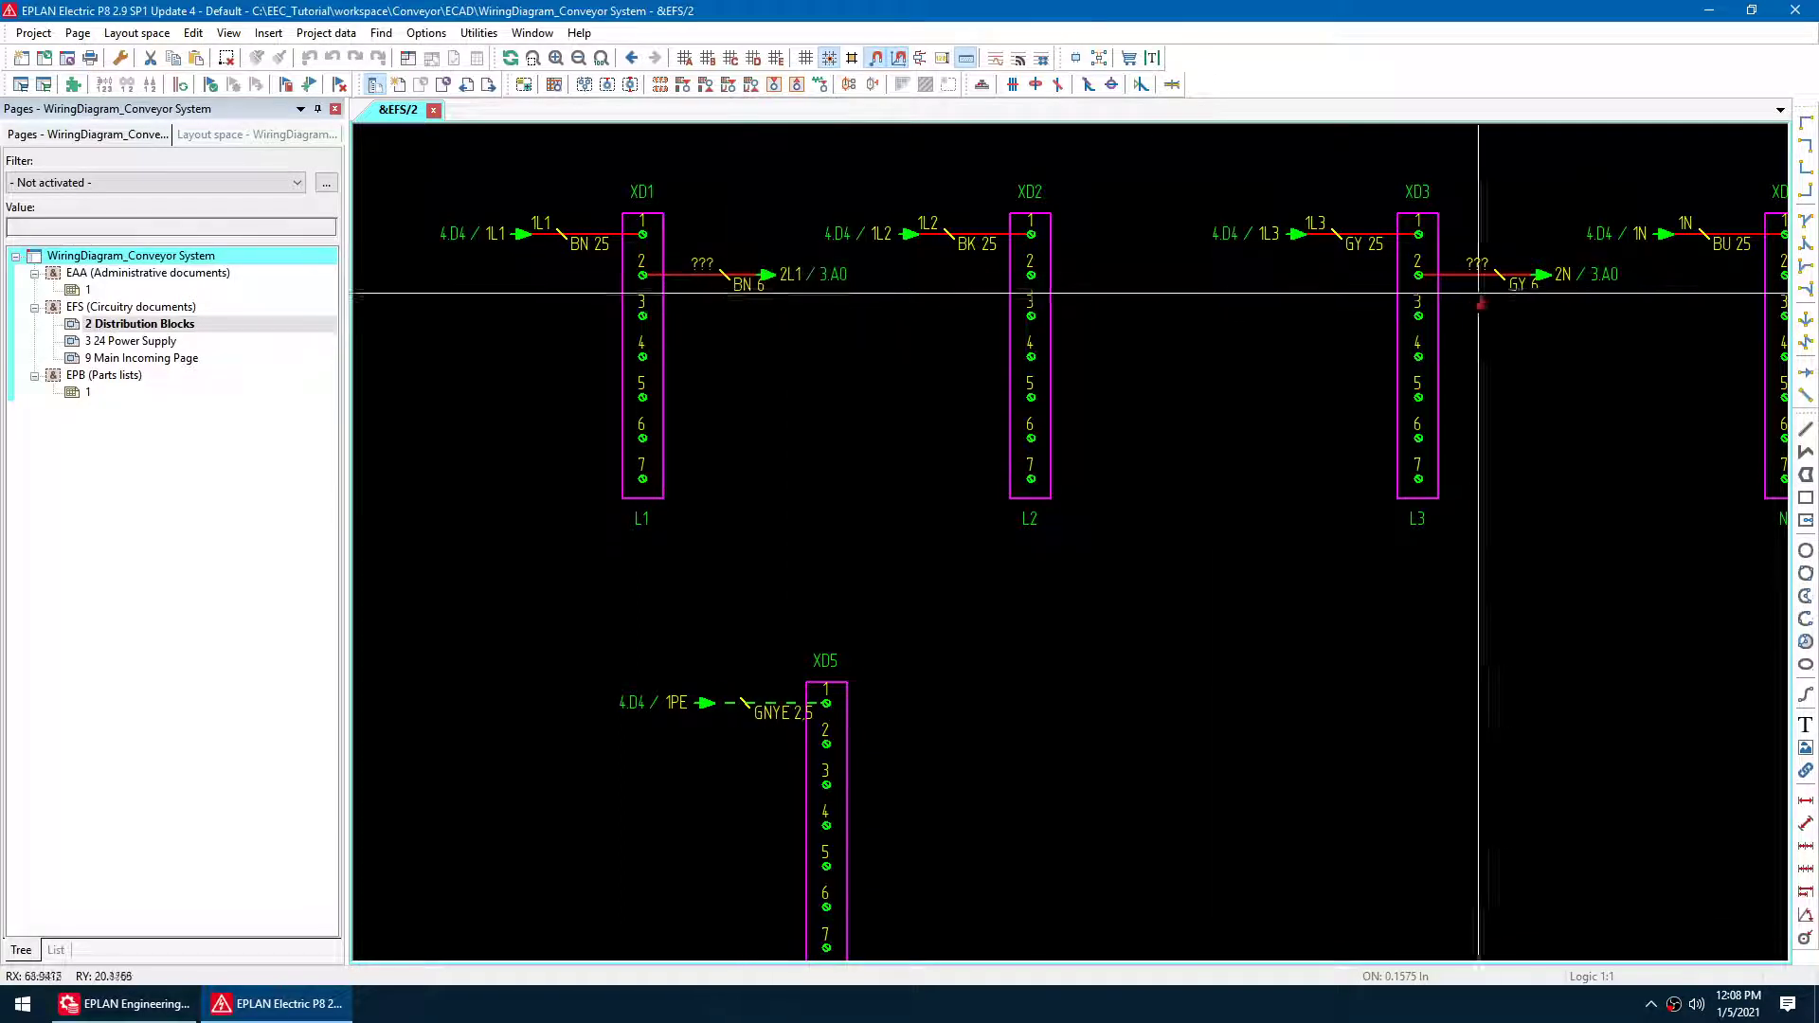
pyautogui.click(142, 341)
pyautogui.scroll(-3, 744, 469)
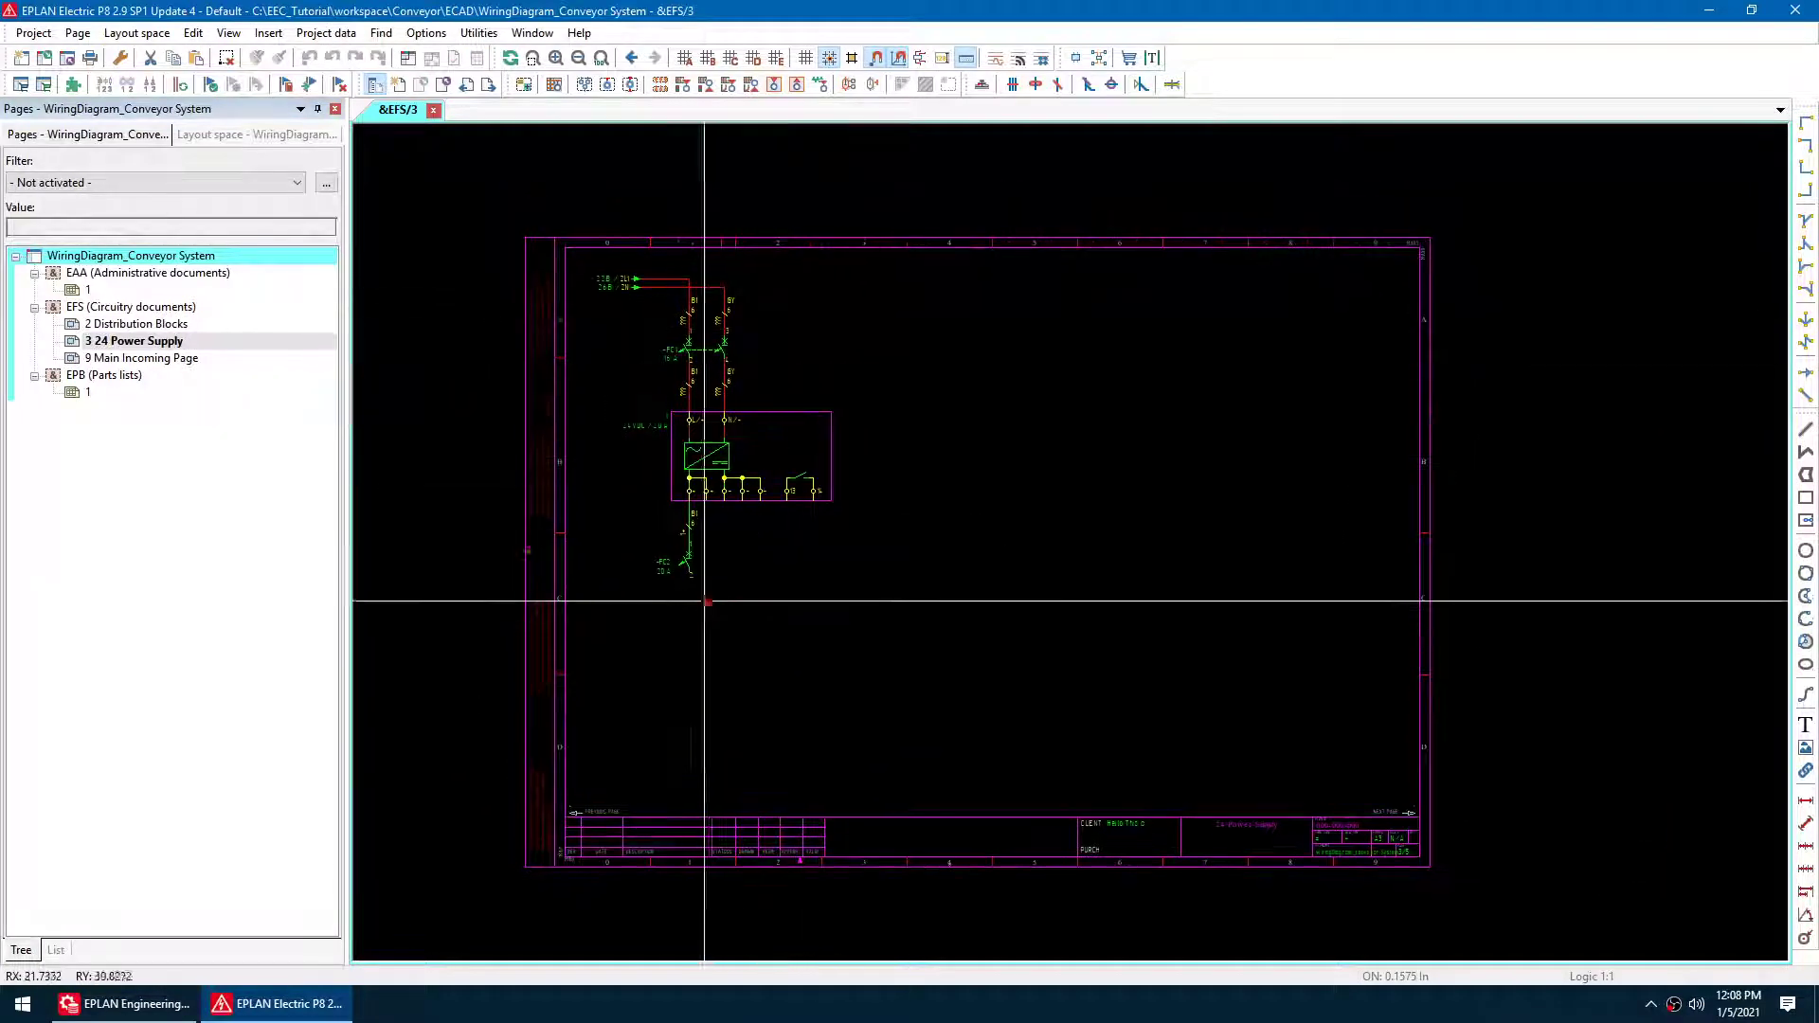
pyautogui.scroll(2, 629, 350)
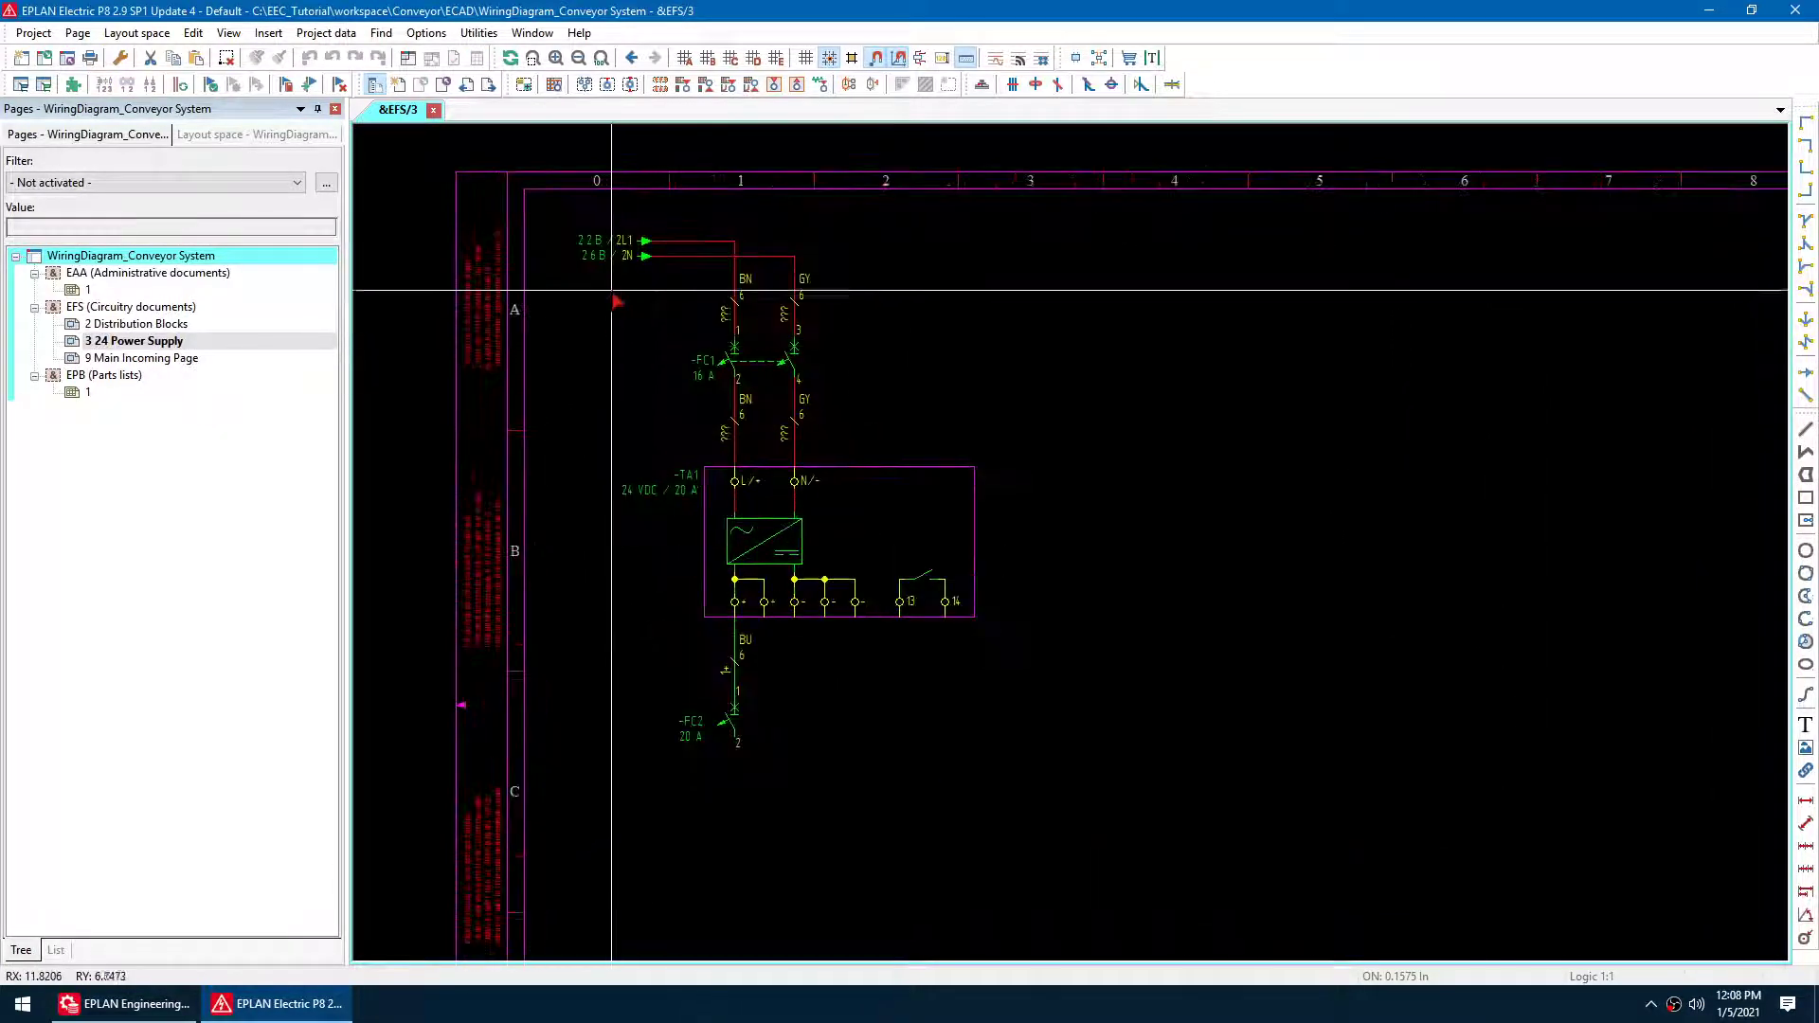
pyautogui.scroll(1, 644, 315)
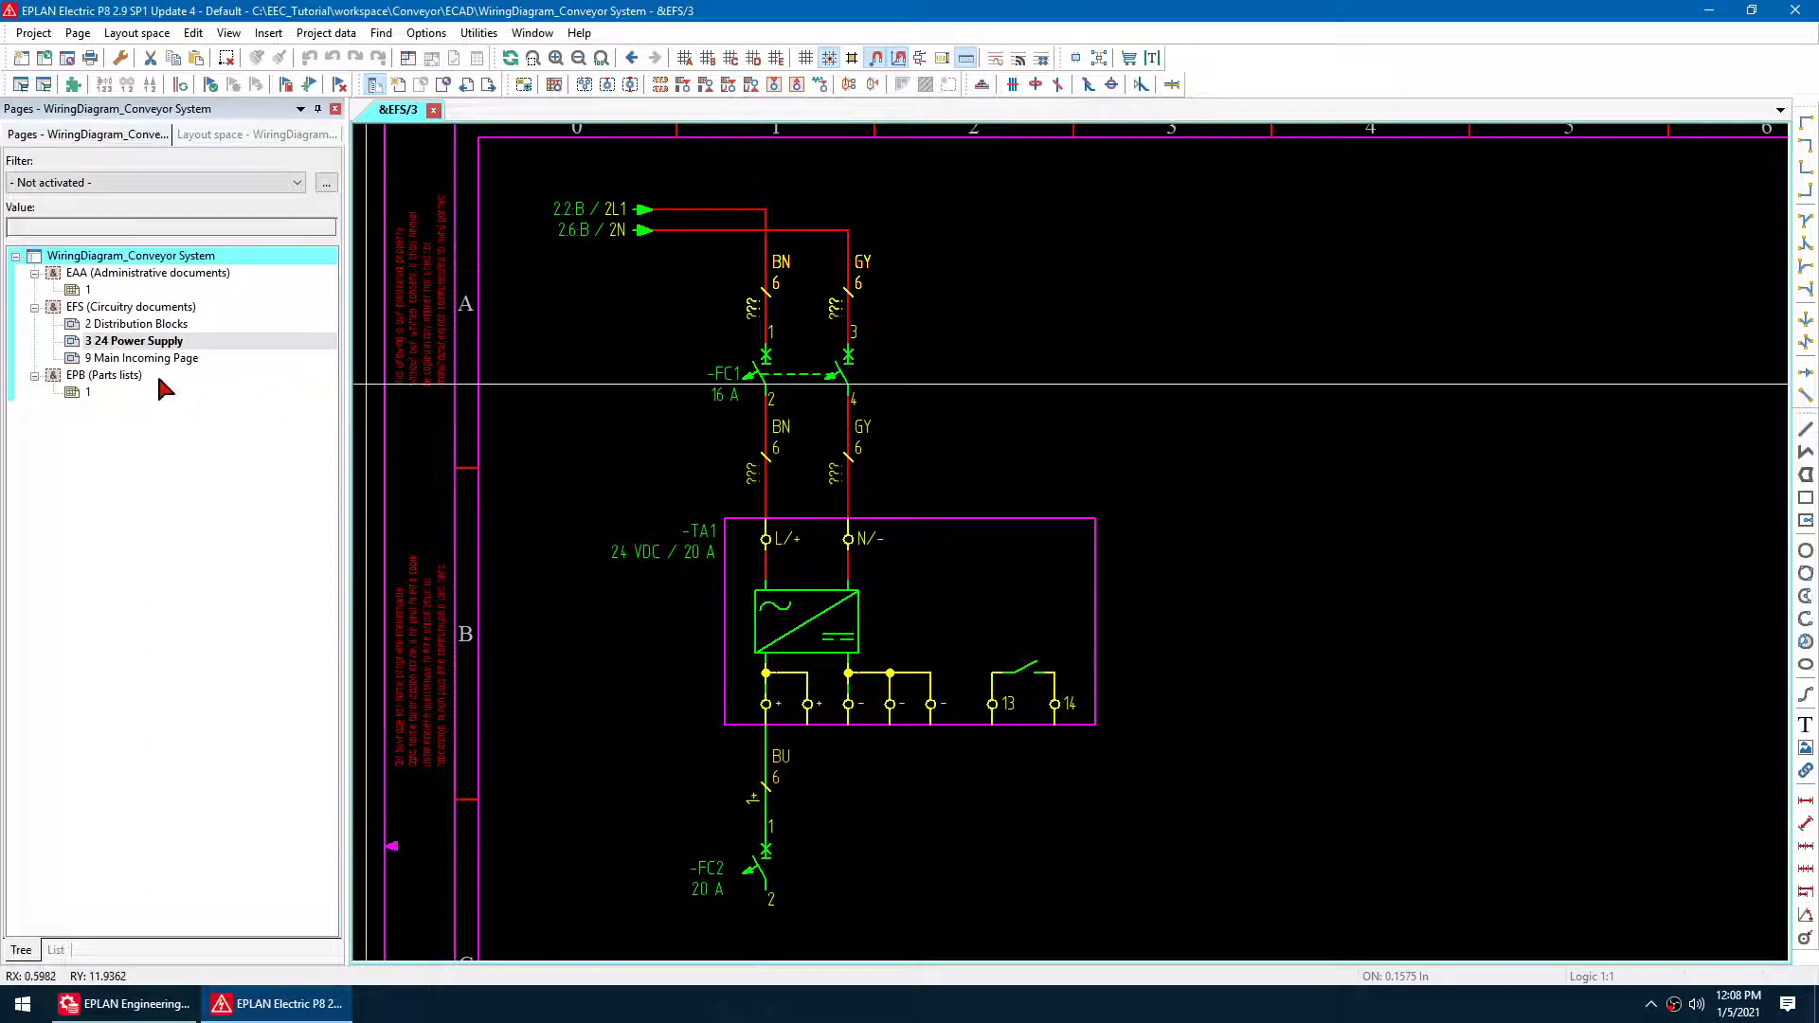
# Open LayoutSpace_Conveyor System from the layout space tree and zoom into the enclosure
pyautogui.click(256, 135)
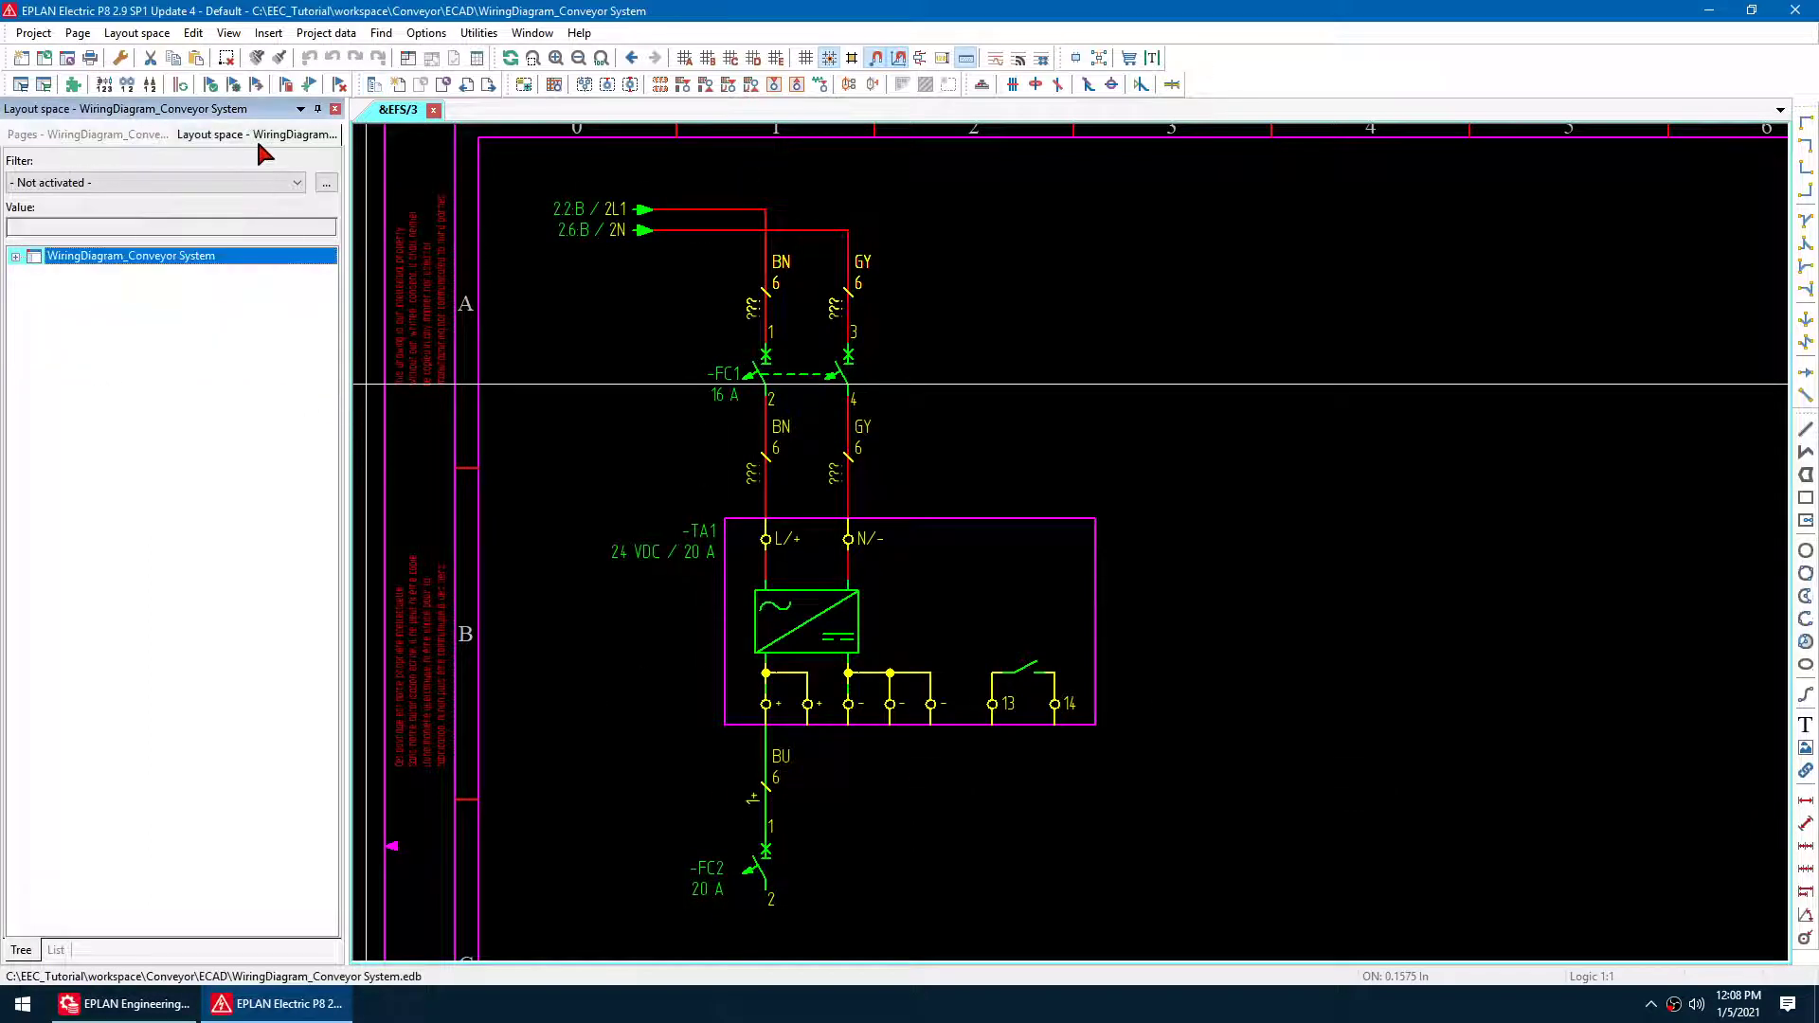
pyautogui.doubleClick(147, 263)
pyautogui.click(144, 272)
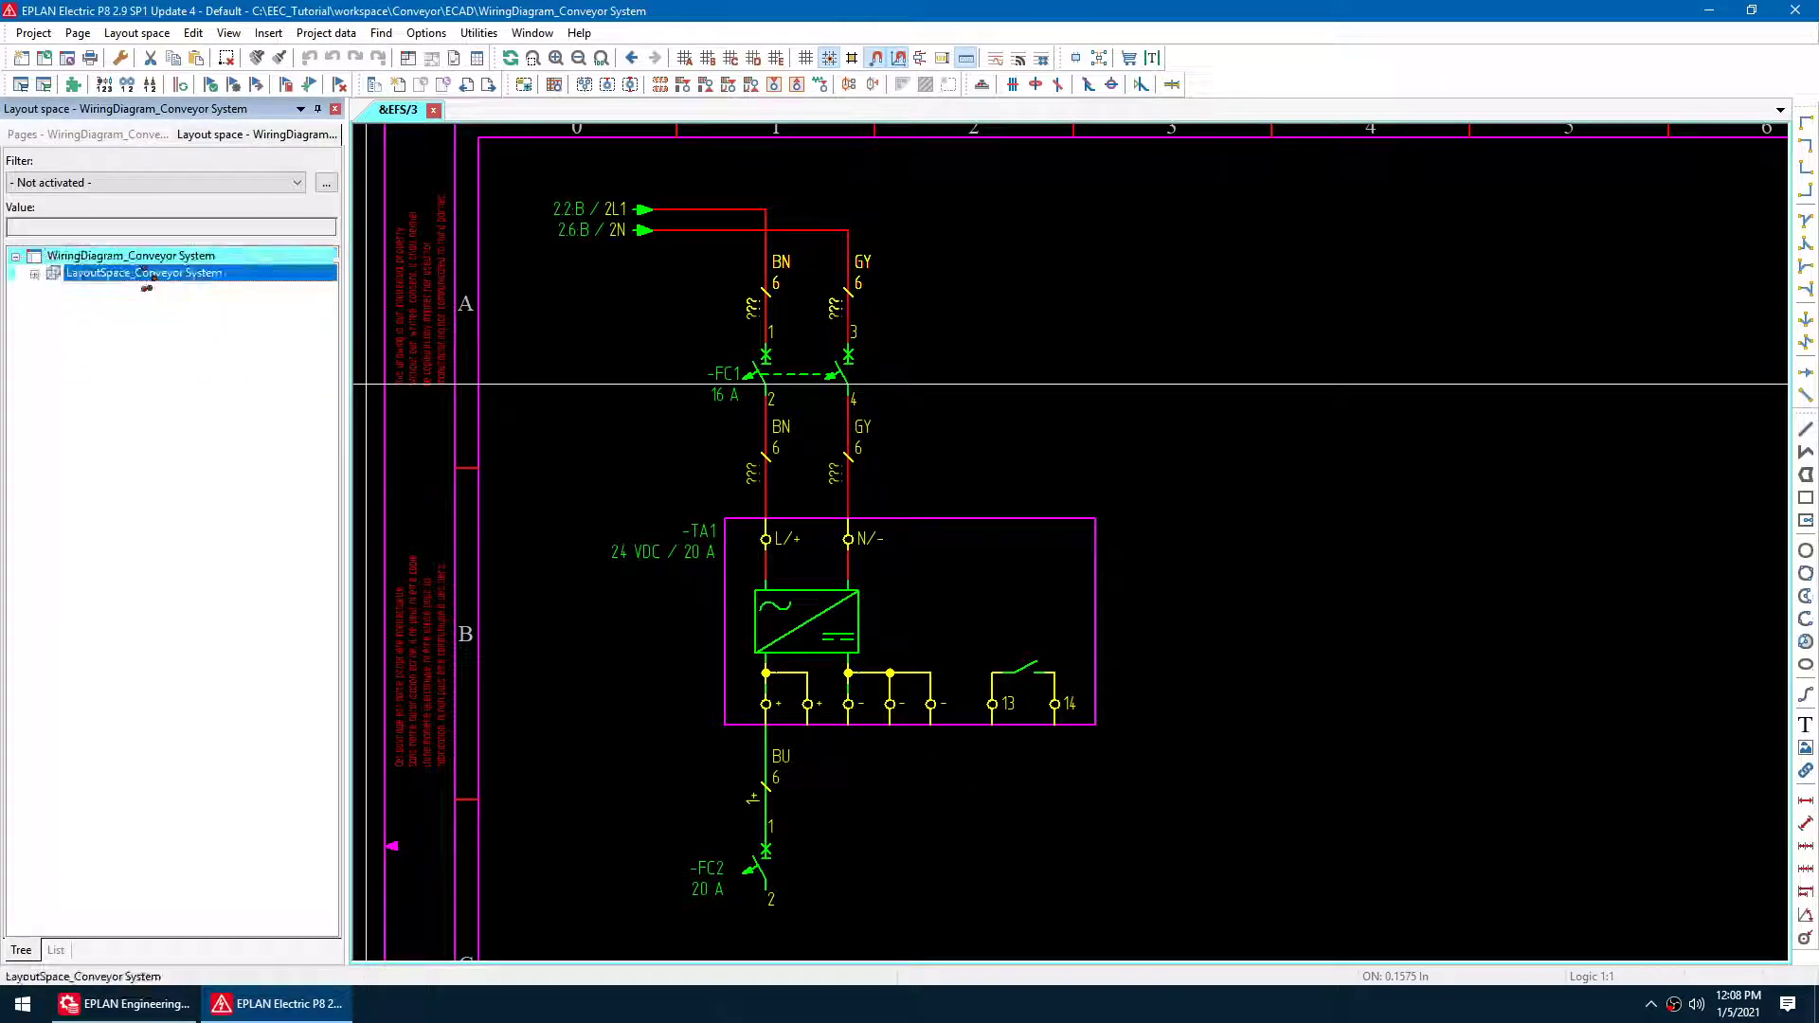
pyautogui.doubleClick(144, 272)
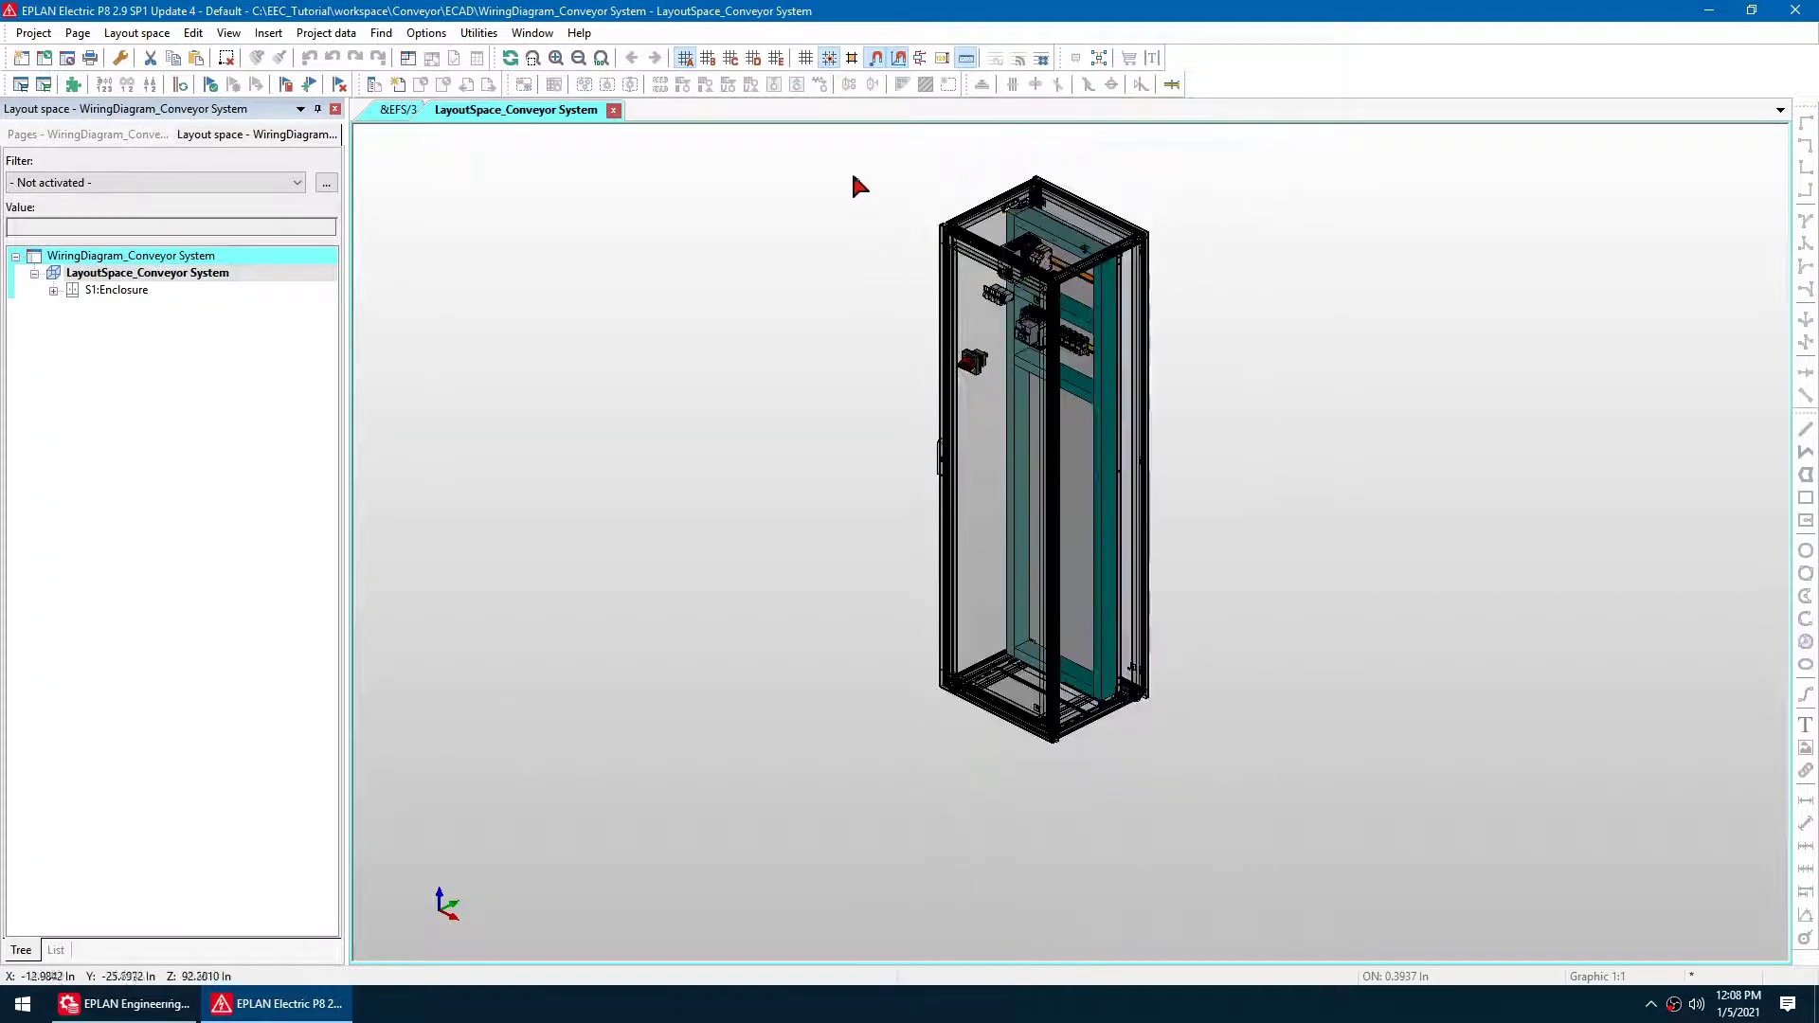
pyautogui.moveTo(851, 172); pyautogui.dragTo(1294, 836)
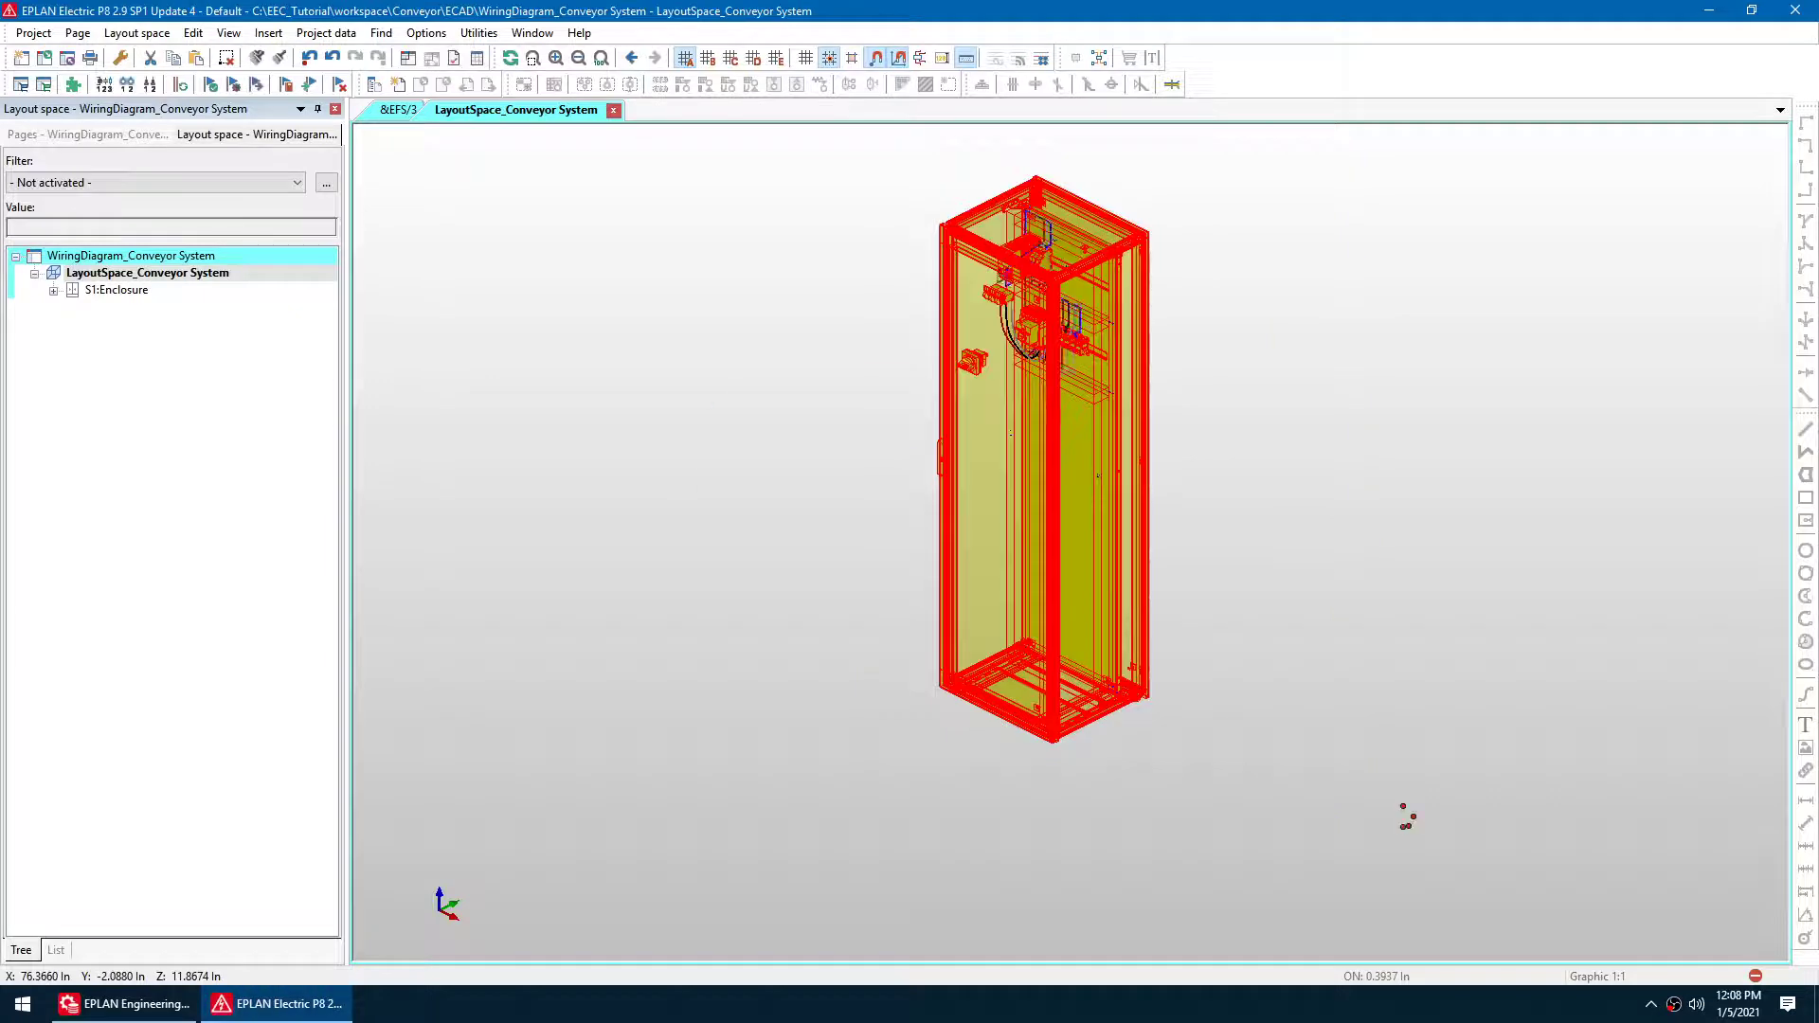
pyautogui.scroll(5, 997, 225)
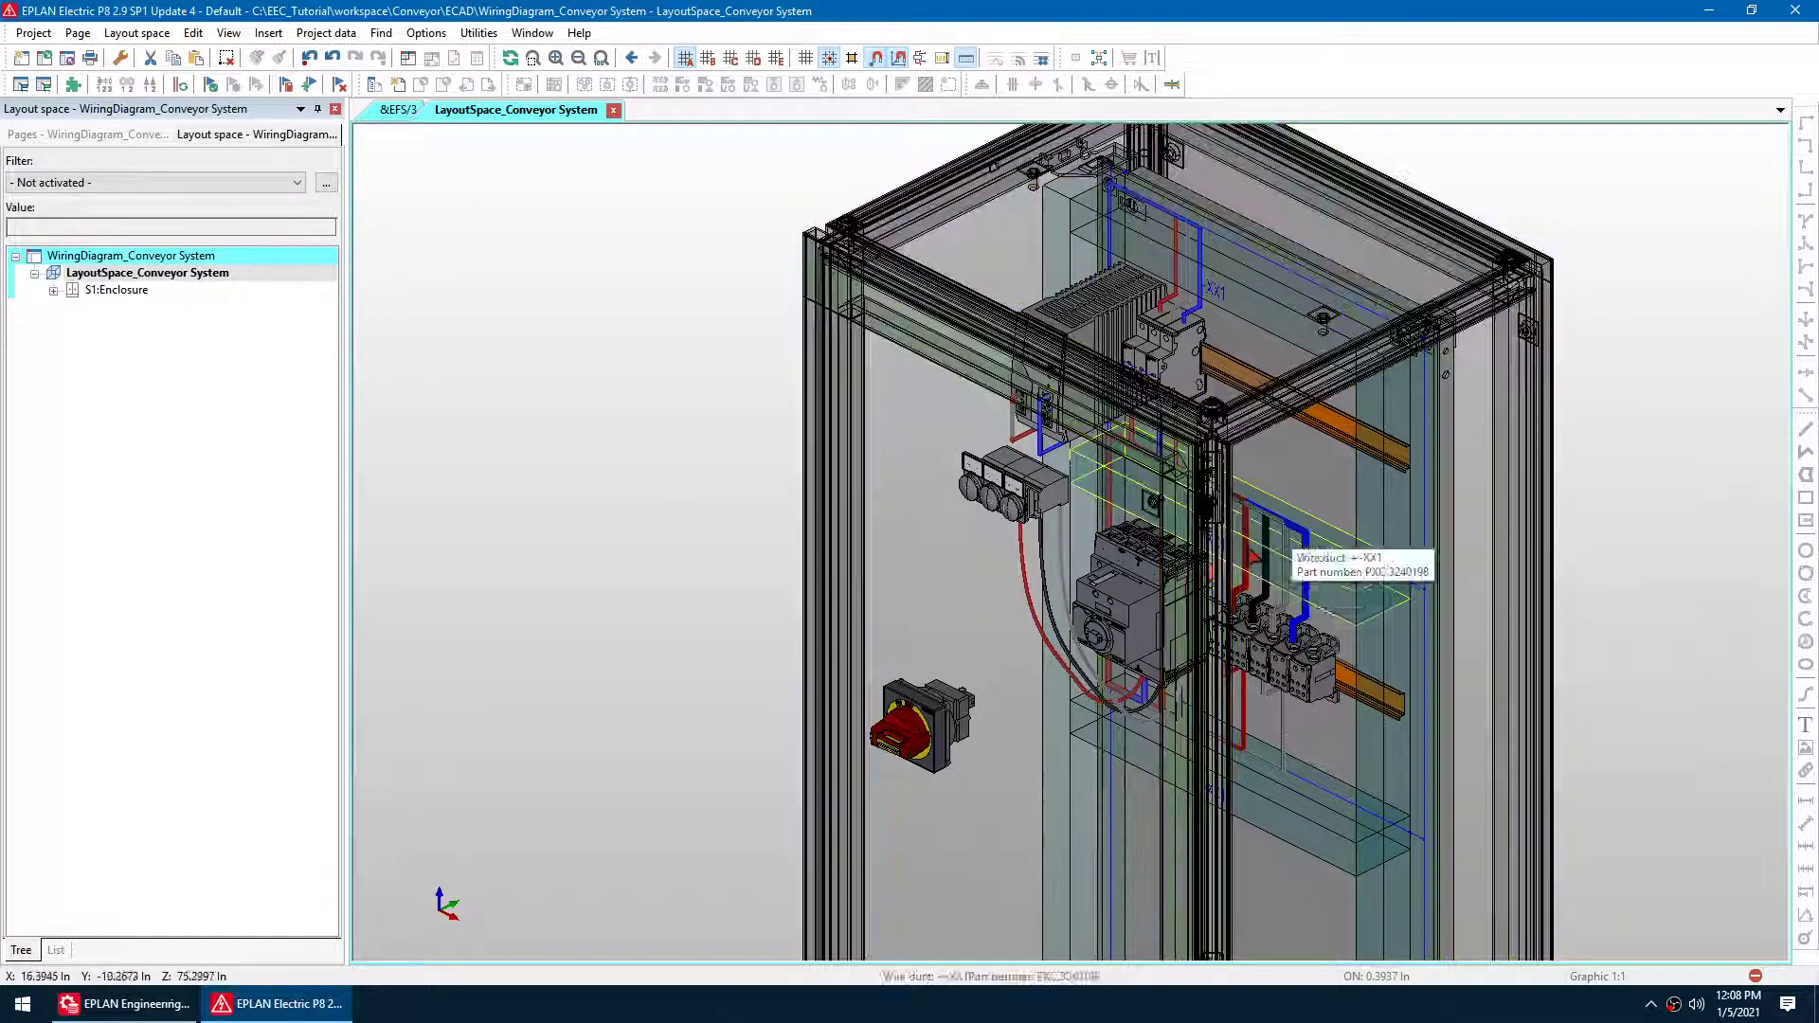
# Hide part of the S1:Enclosure in the 3D view
pyautogui.rightClick(127, 296)
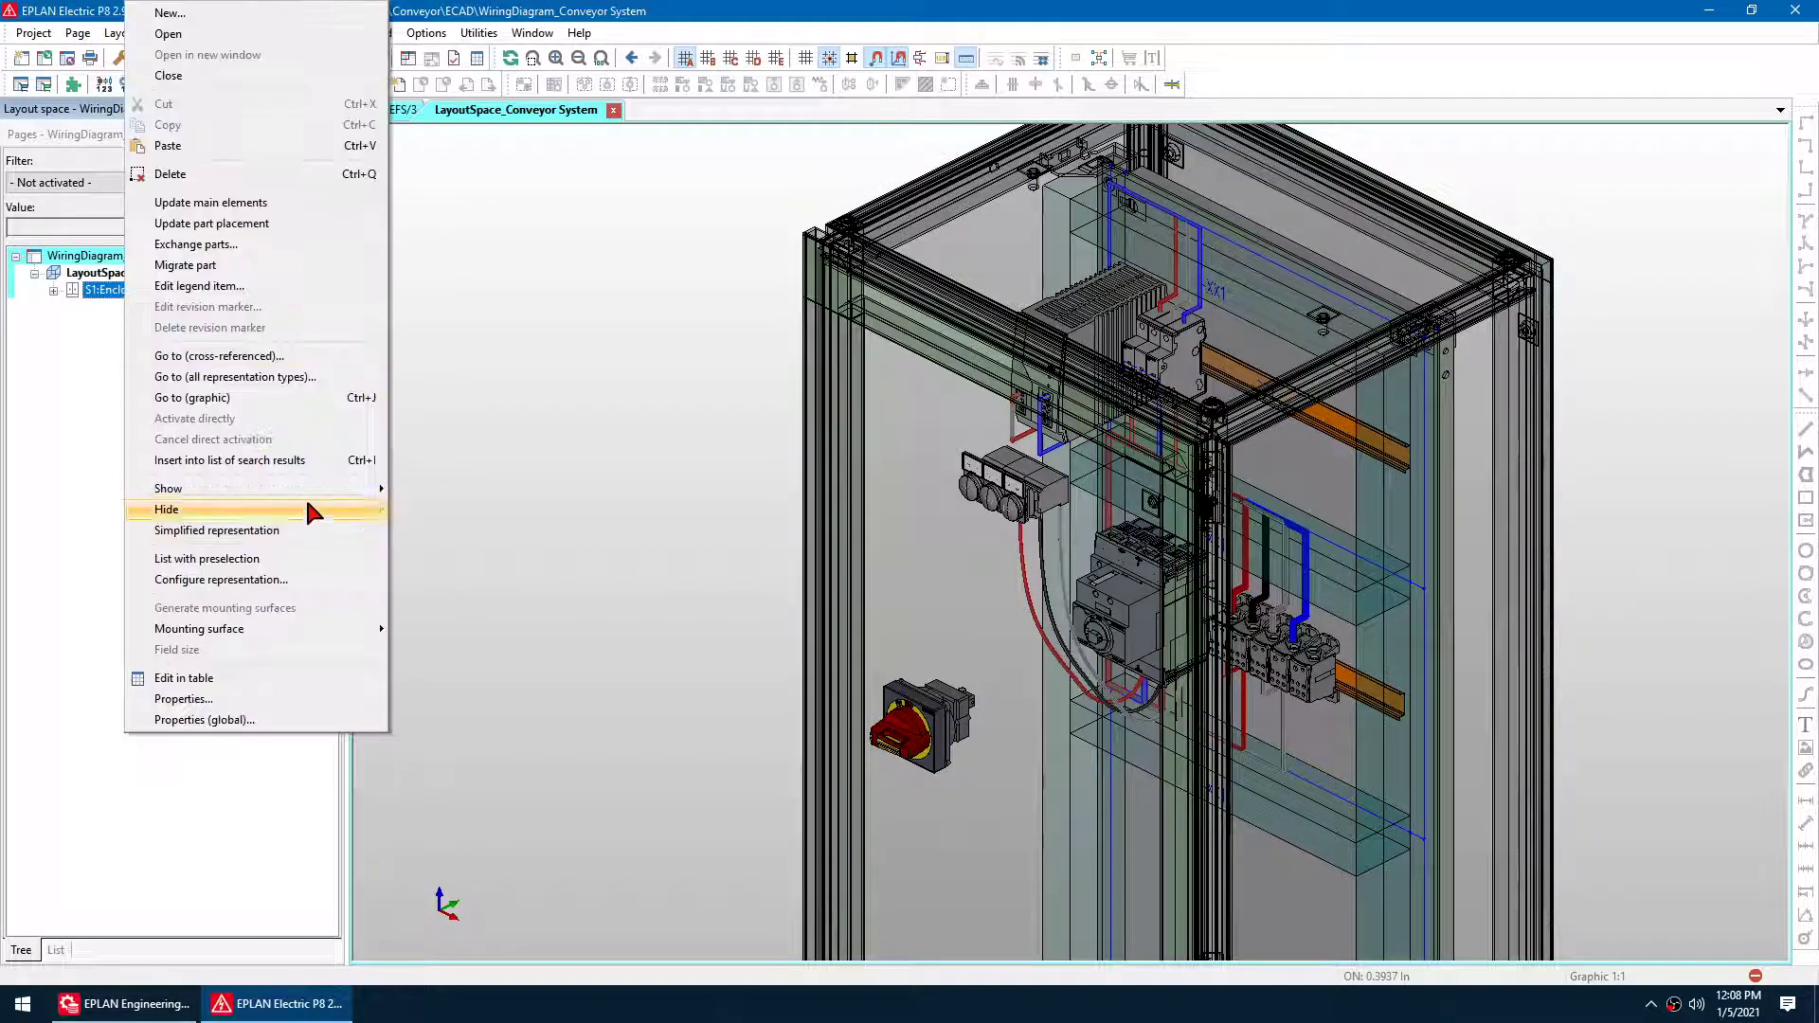
pyautogui.moveTo(318, 488)
pyautogui.click(524, 540)
# Zoom around the cabinet to inspect -QA1, -TA1 and -FC2 on the rails
pyautogui.scroll(5, 958, 480)
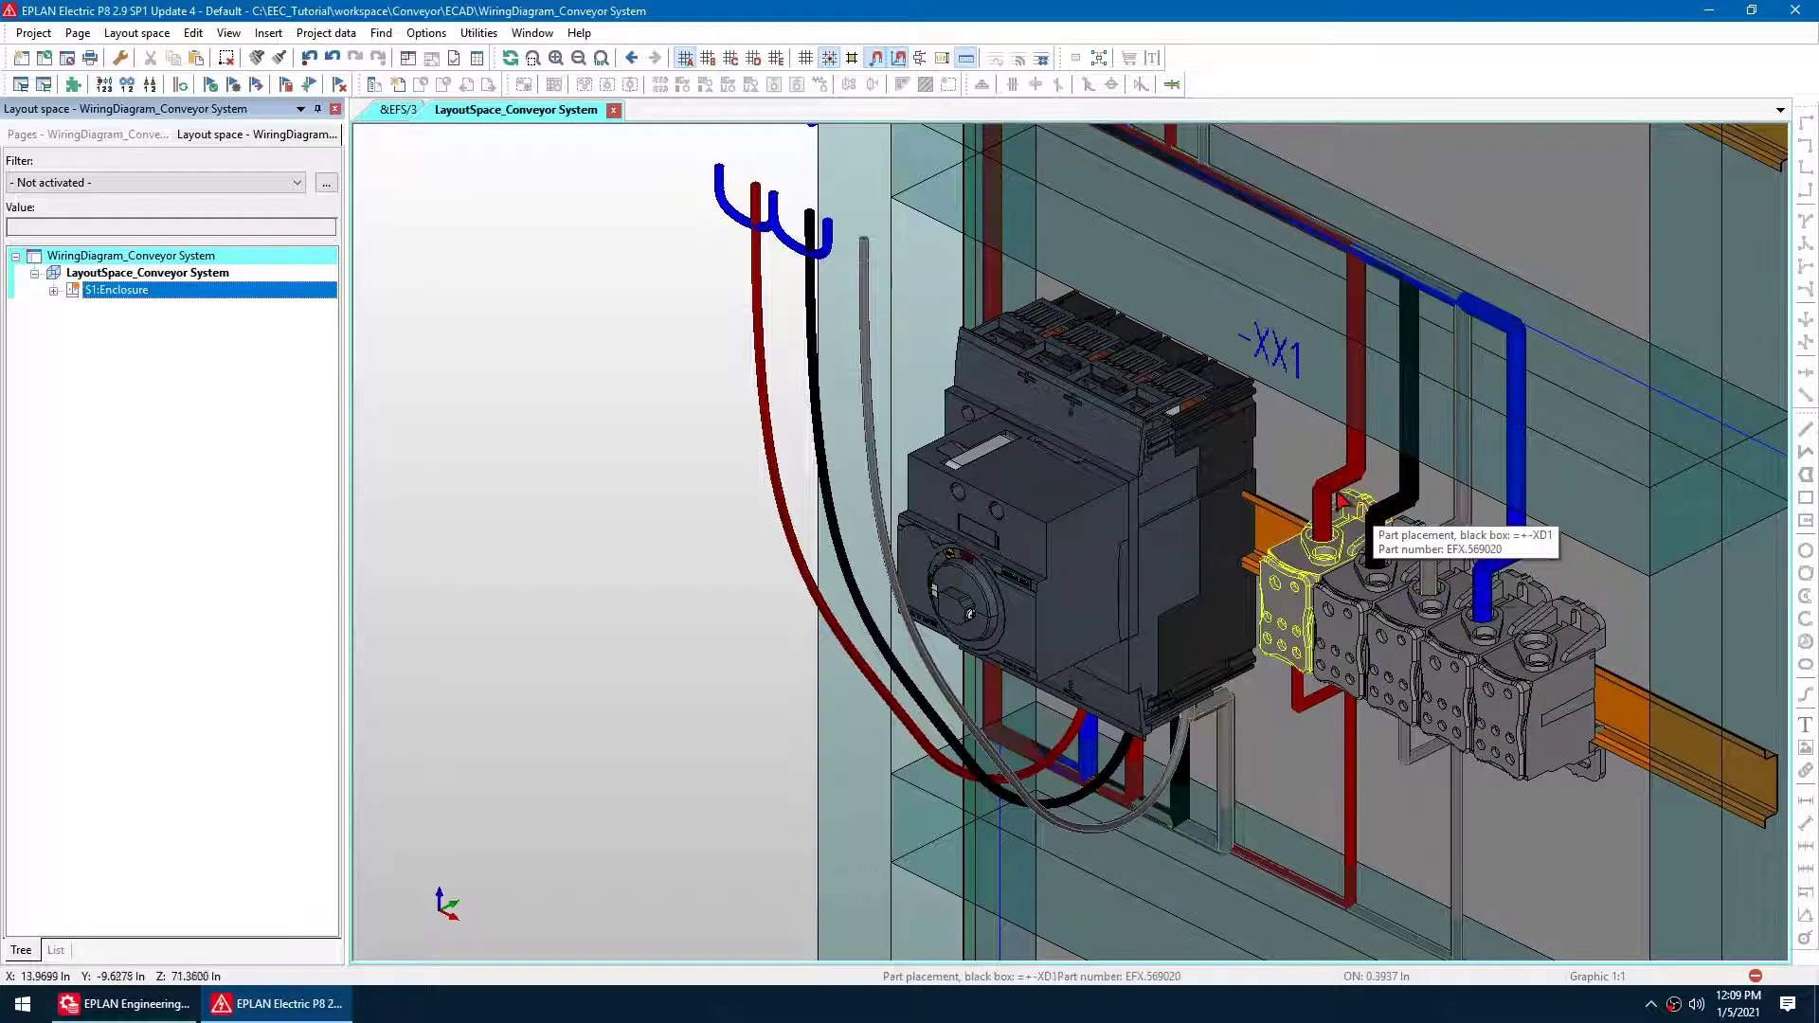
pyautogui.scroll(-5, 692, 402)
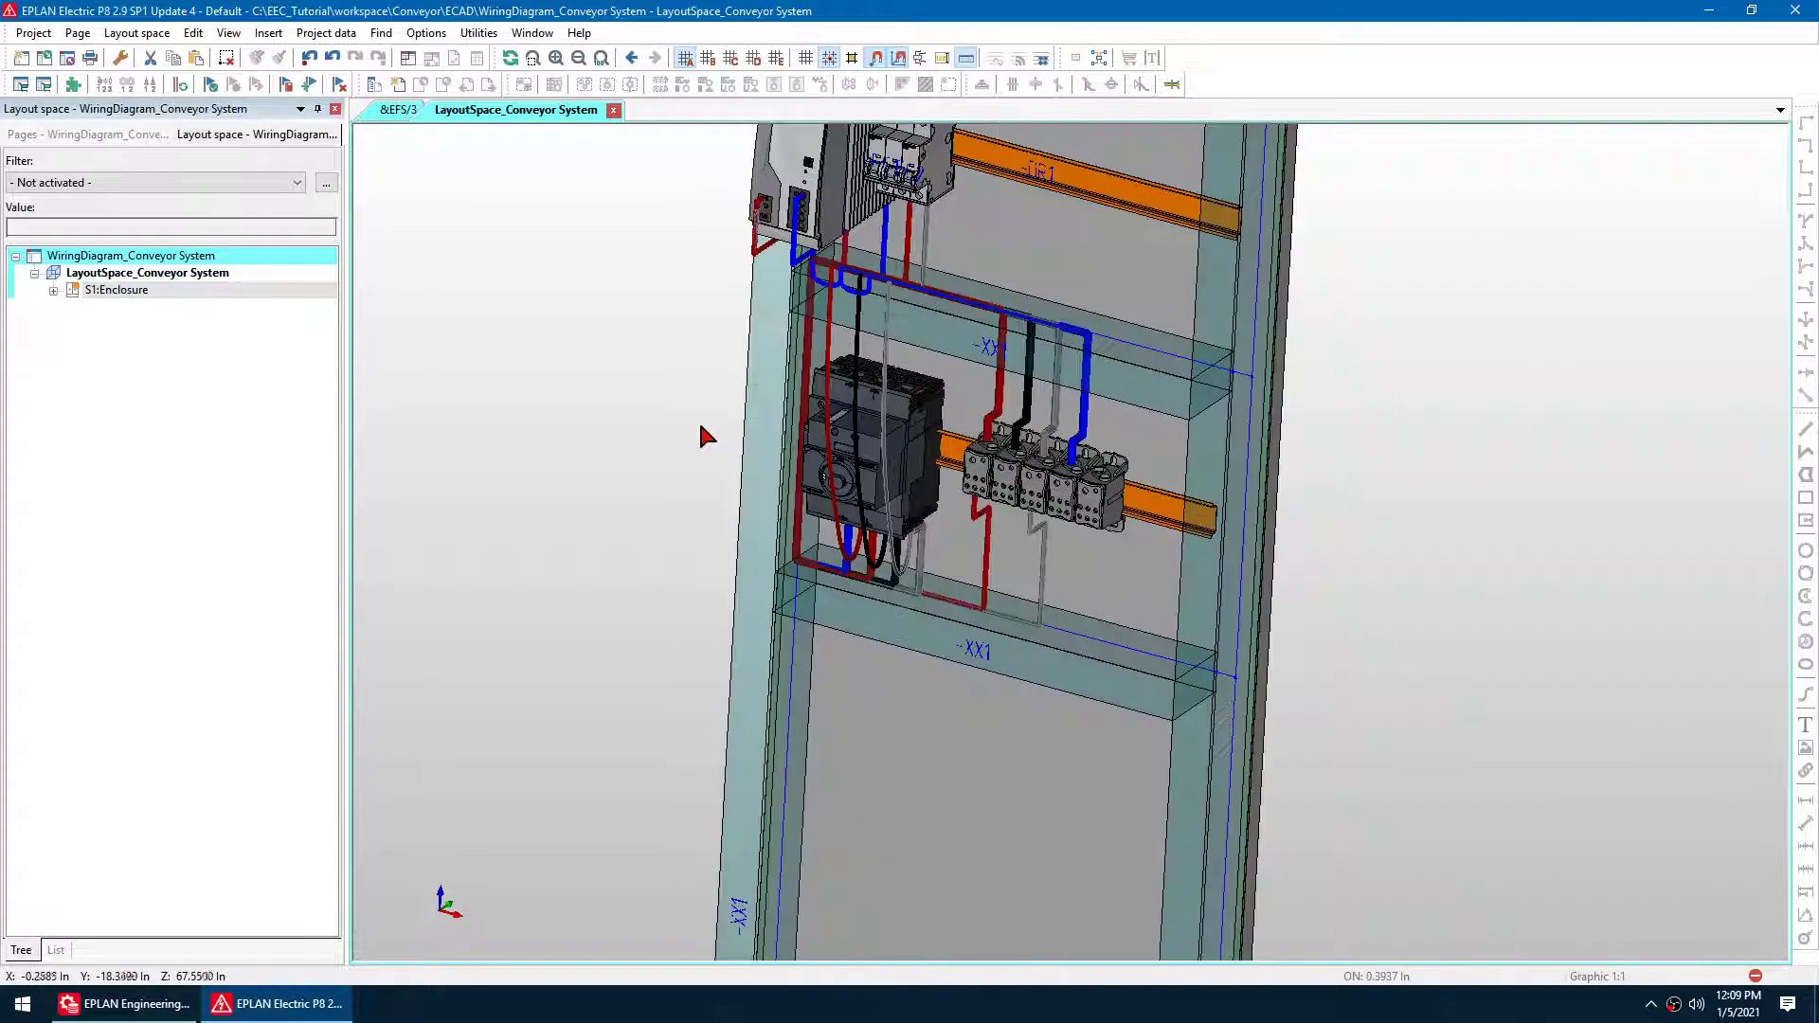
pyautogui.scroll(3, 700, 417)
pyautogui.scroll(-4, 692, 406)
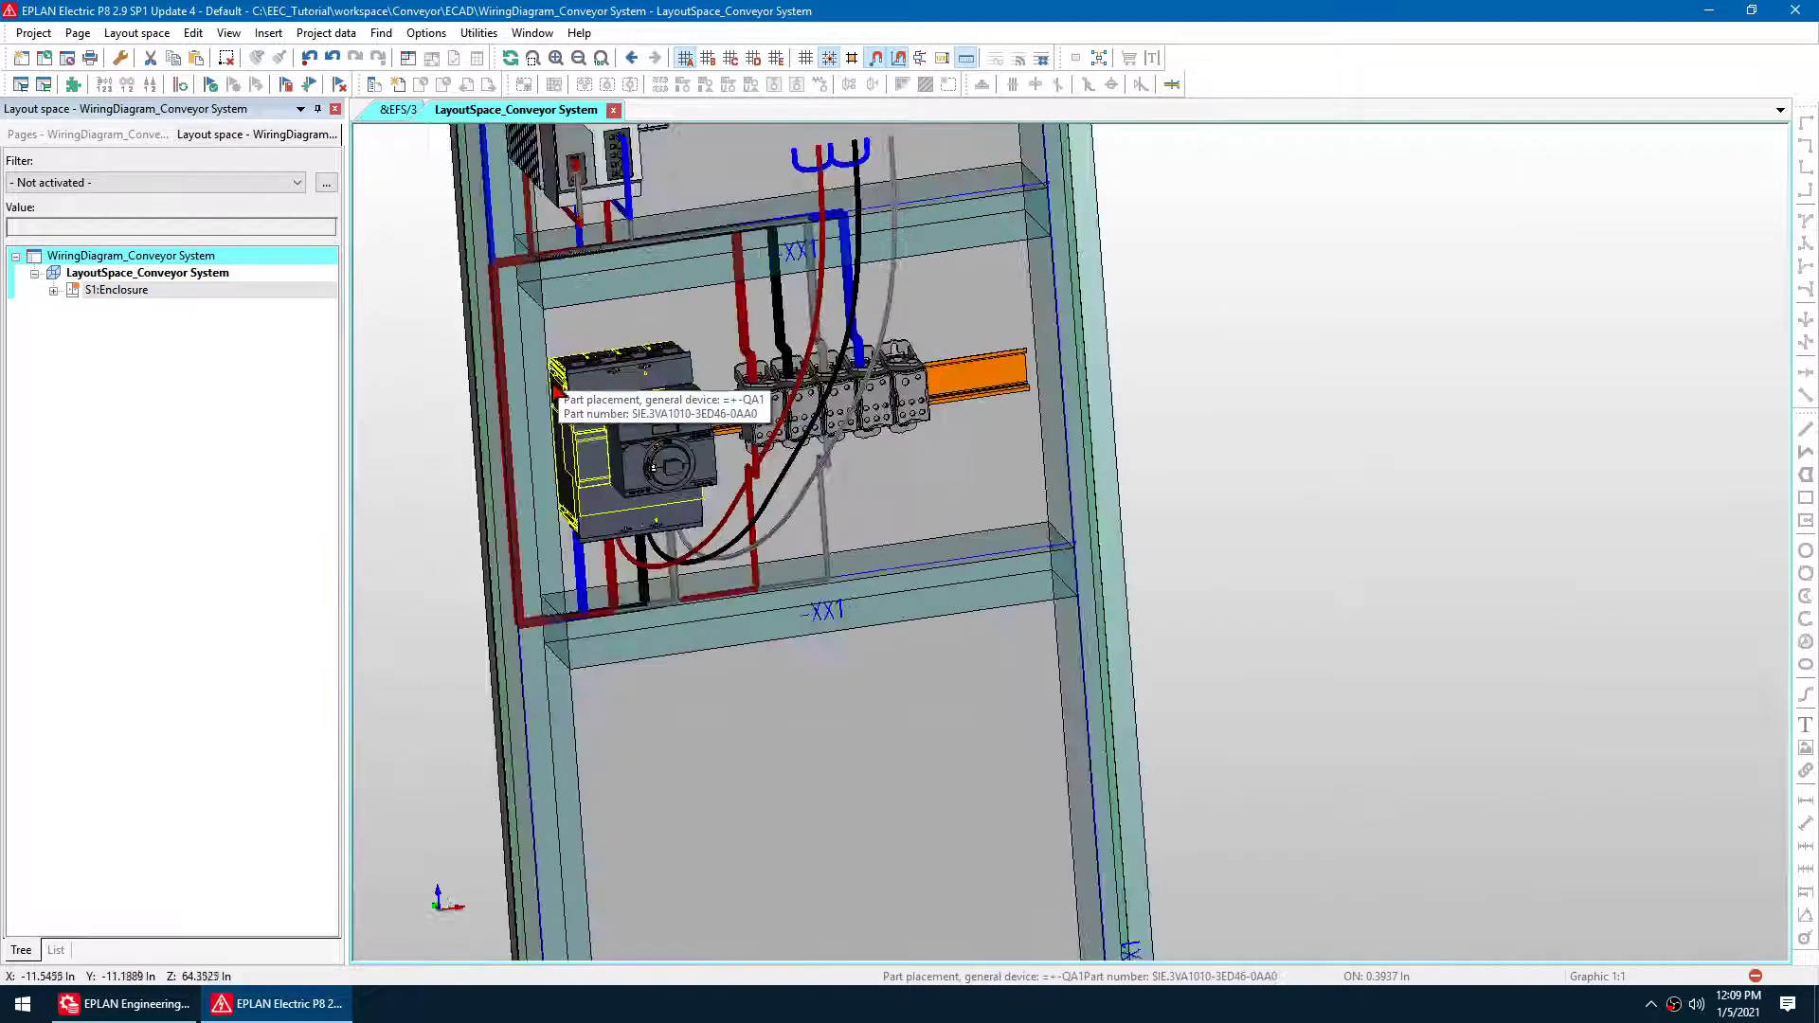
pyautogui.scroll(1, 530, 421)
pyautogui.scroll(-1, 522, 428)
pyautogui.scroll(4, 772, 659)
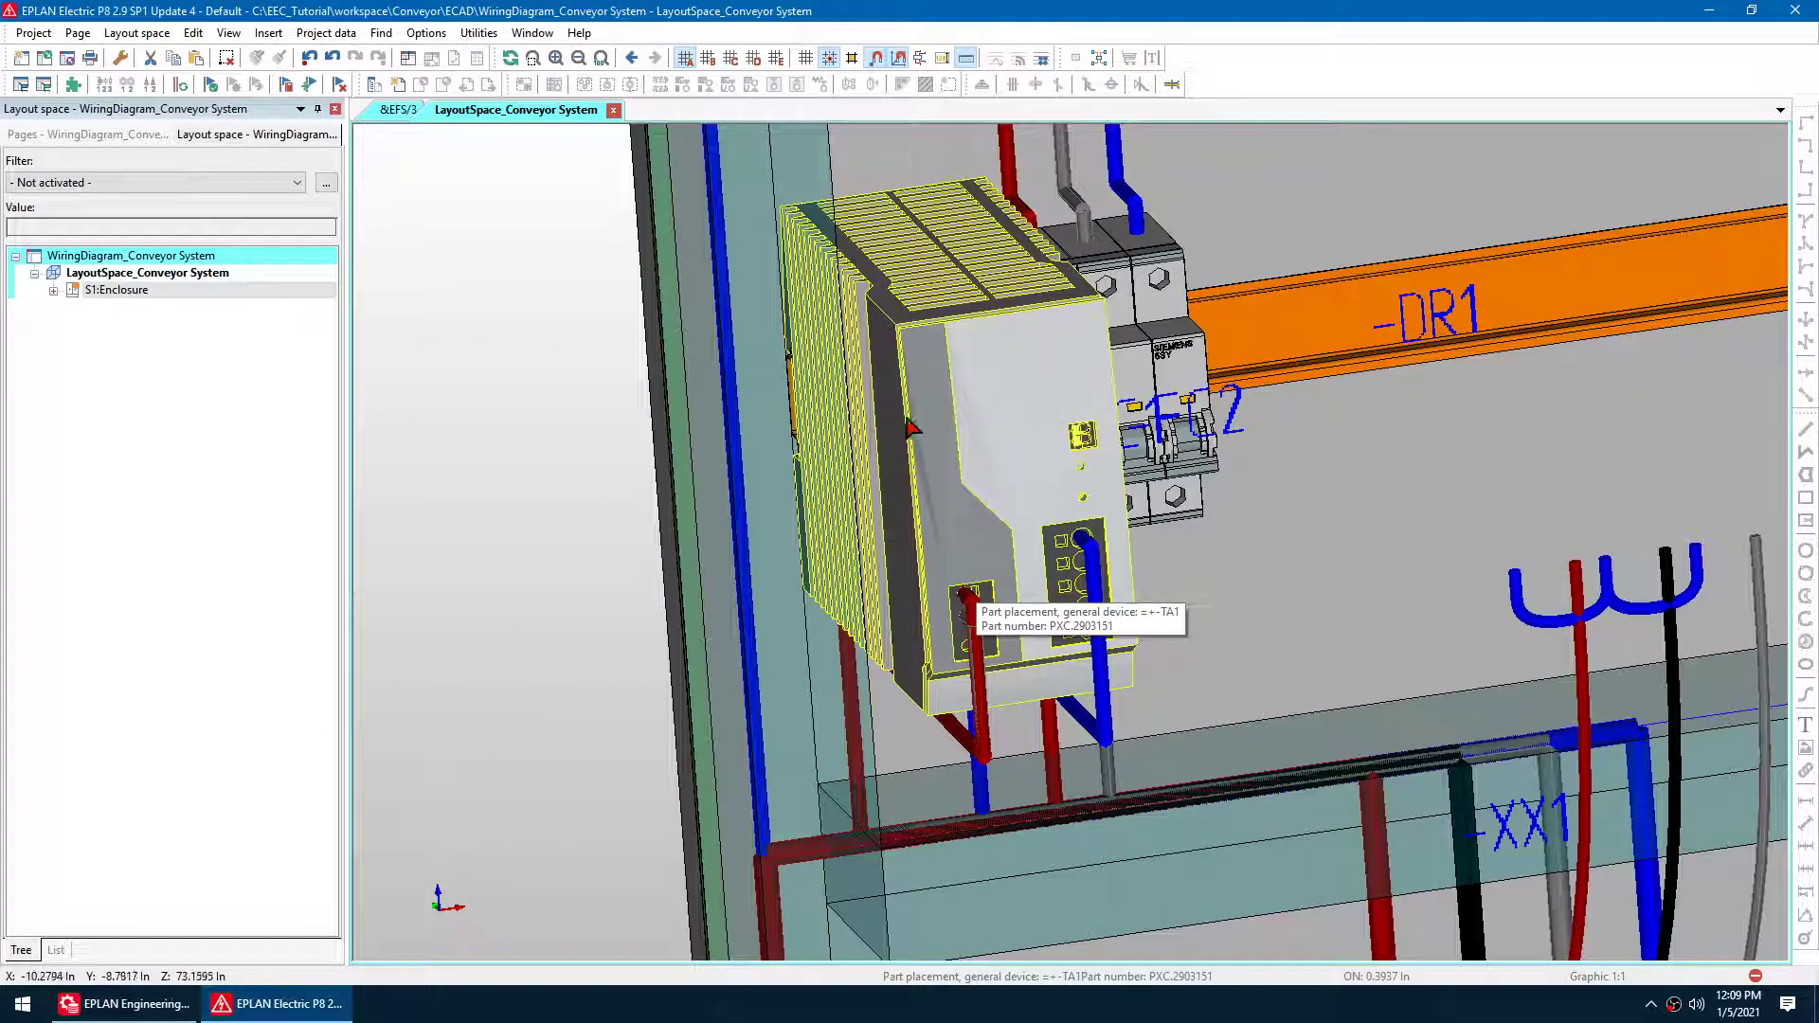
pyautogui.scroll(-1, 1156, 391)
pyautogui.scroll(-1, 1156, 391)
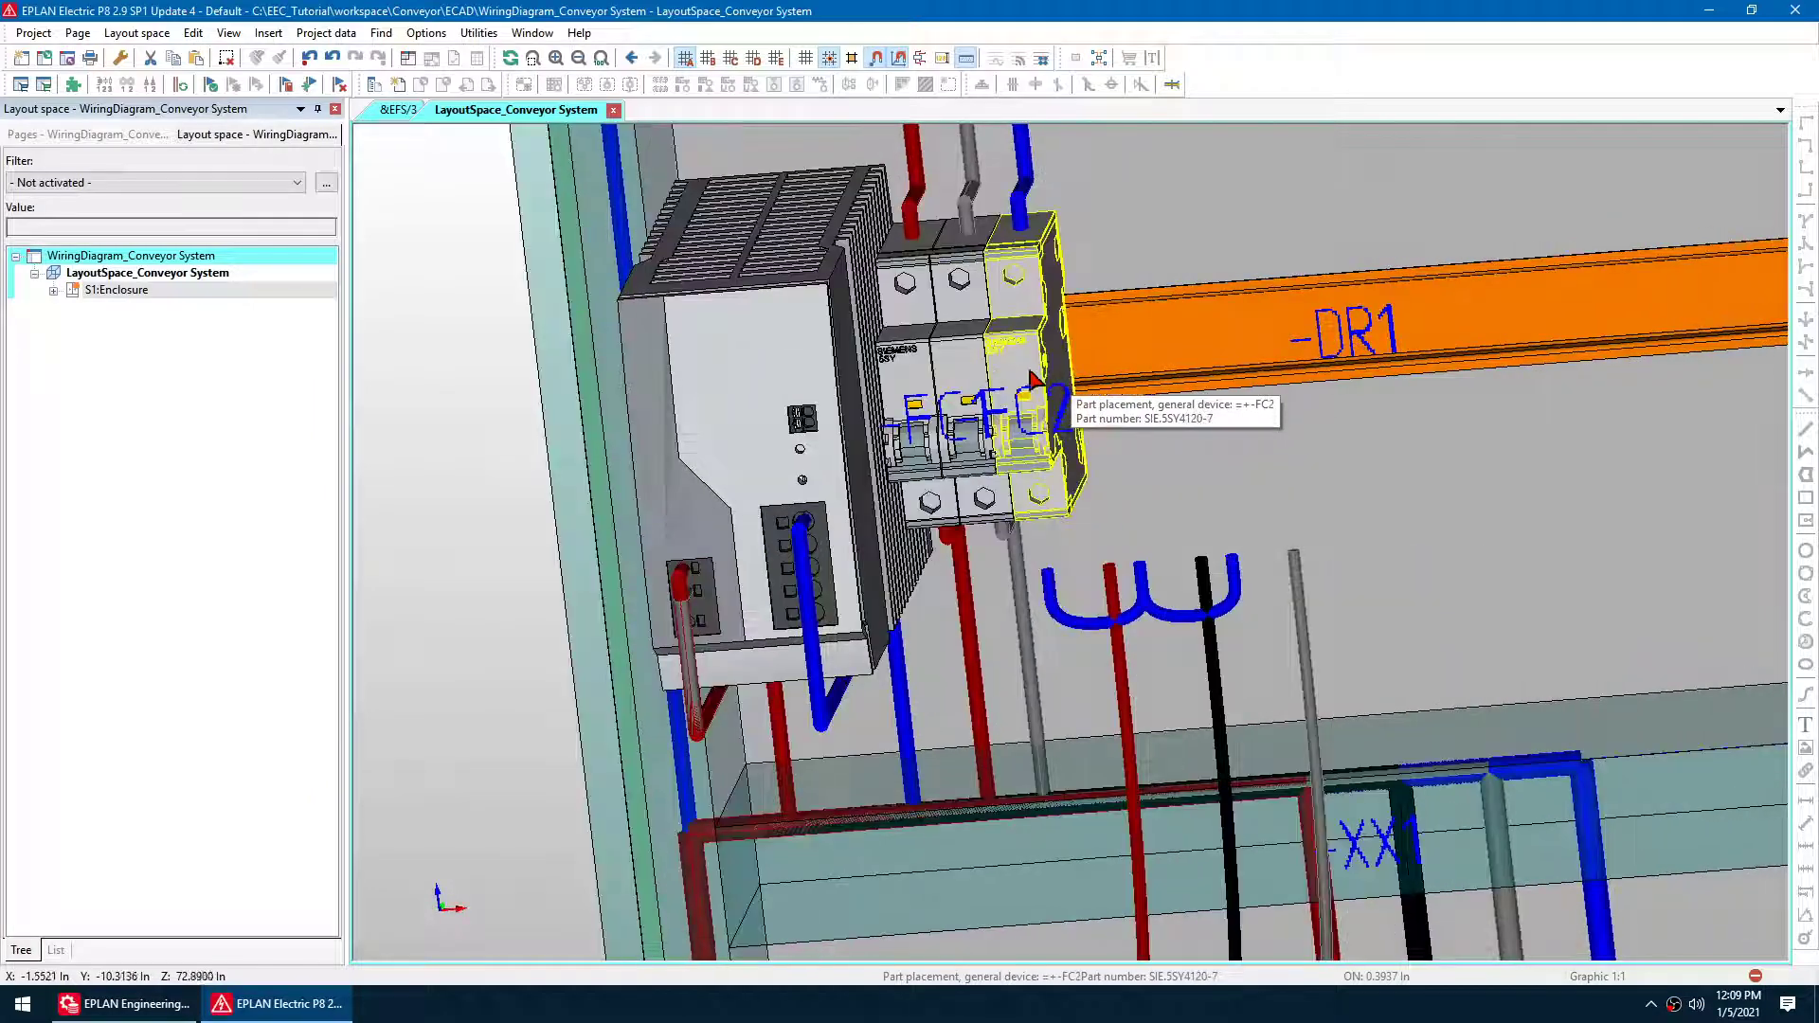
pyautogui.scroll(-2, 986, 409)
pyautogui.scroll(-1, 997, 414)
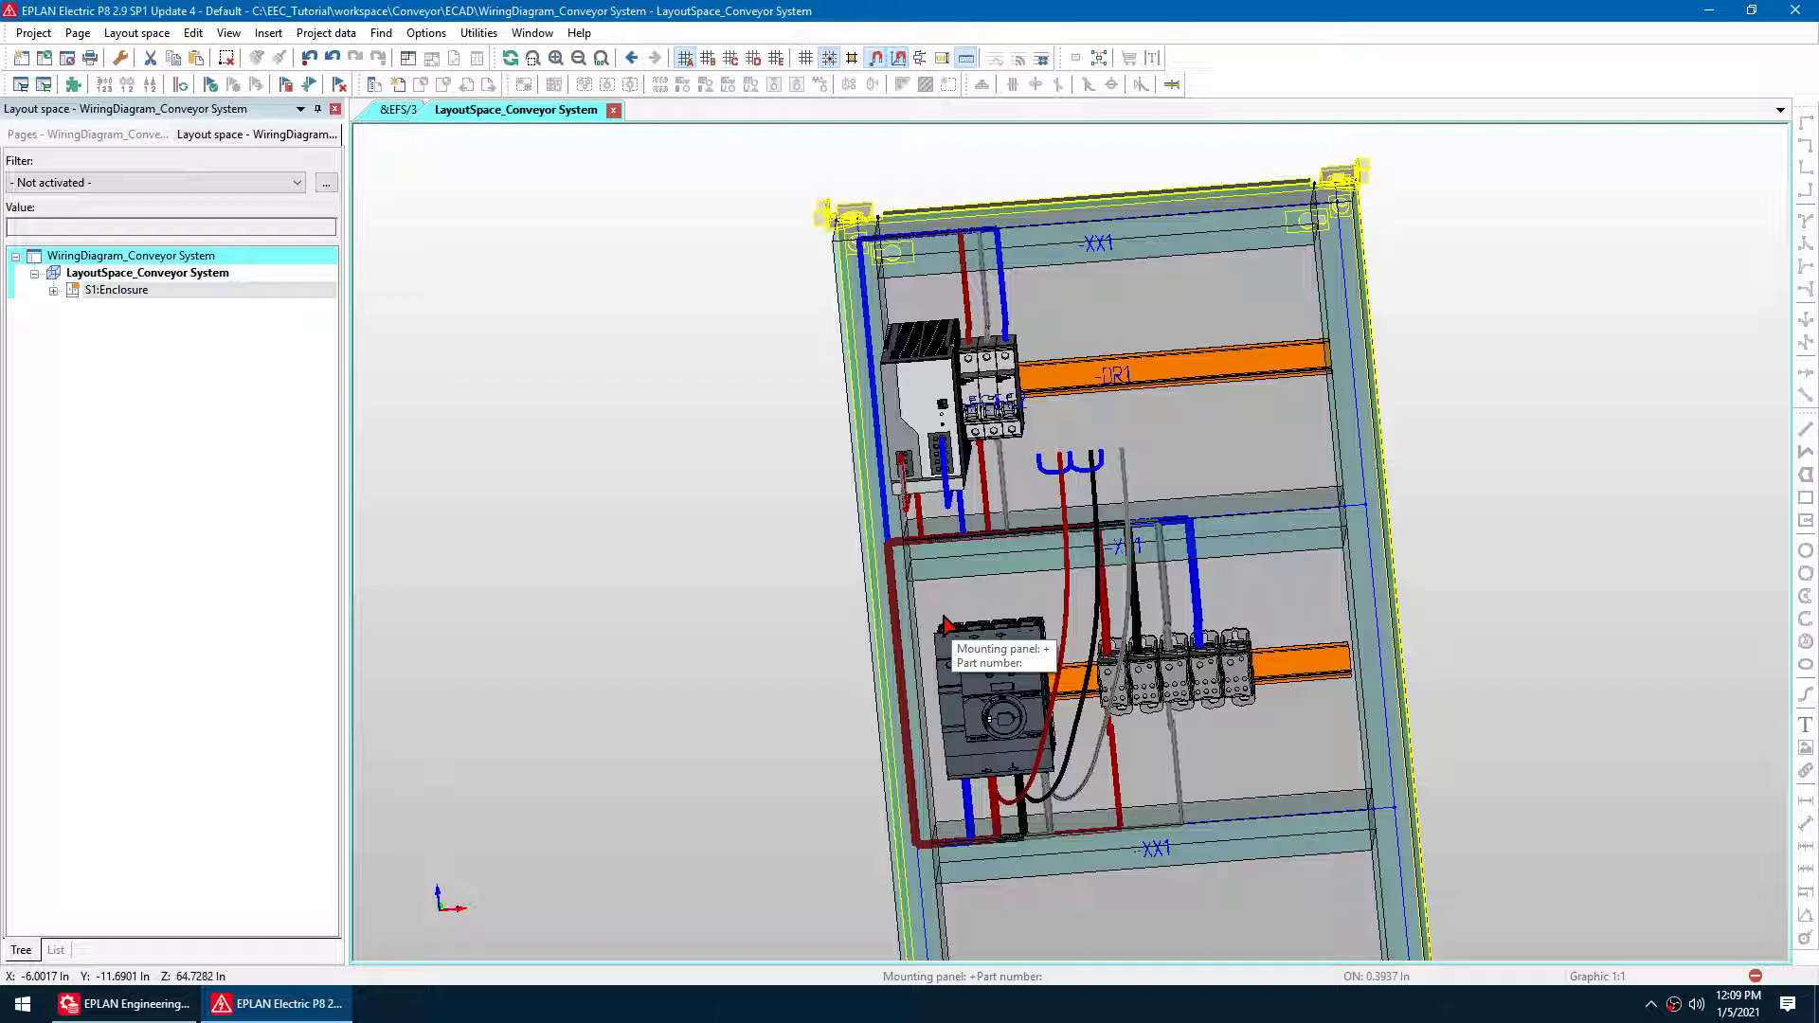
# Close EPLAN Electric P8 and return to Engineering Configuration
pyautogui.click(1794, 11)
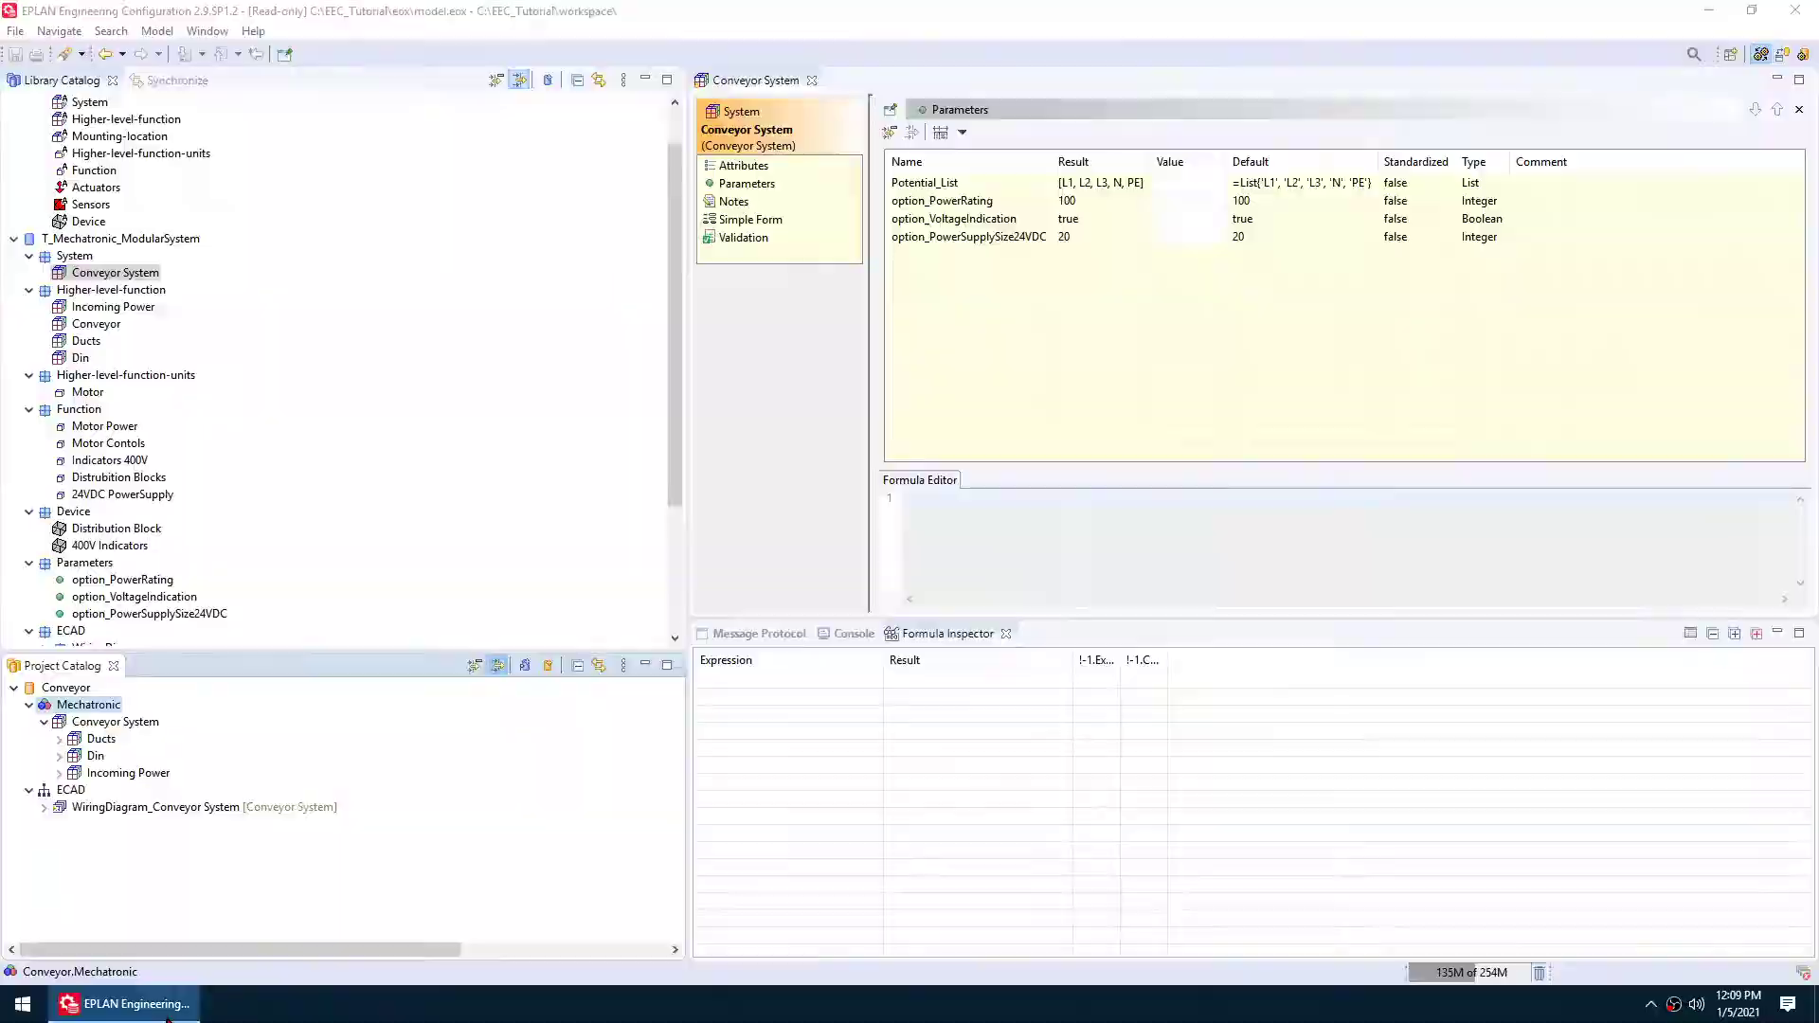
pyautogui.click(166, 1006)
pyautogui.click(166, 1007)
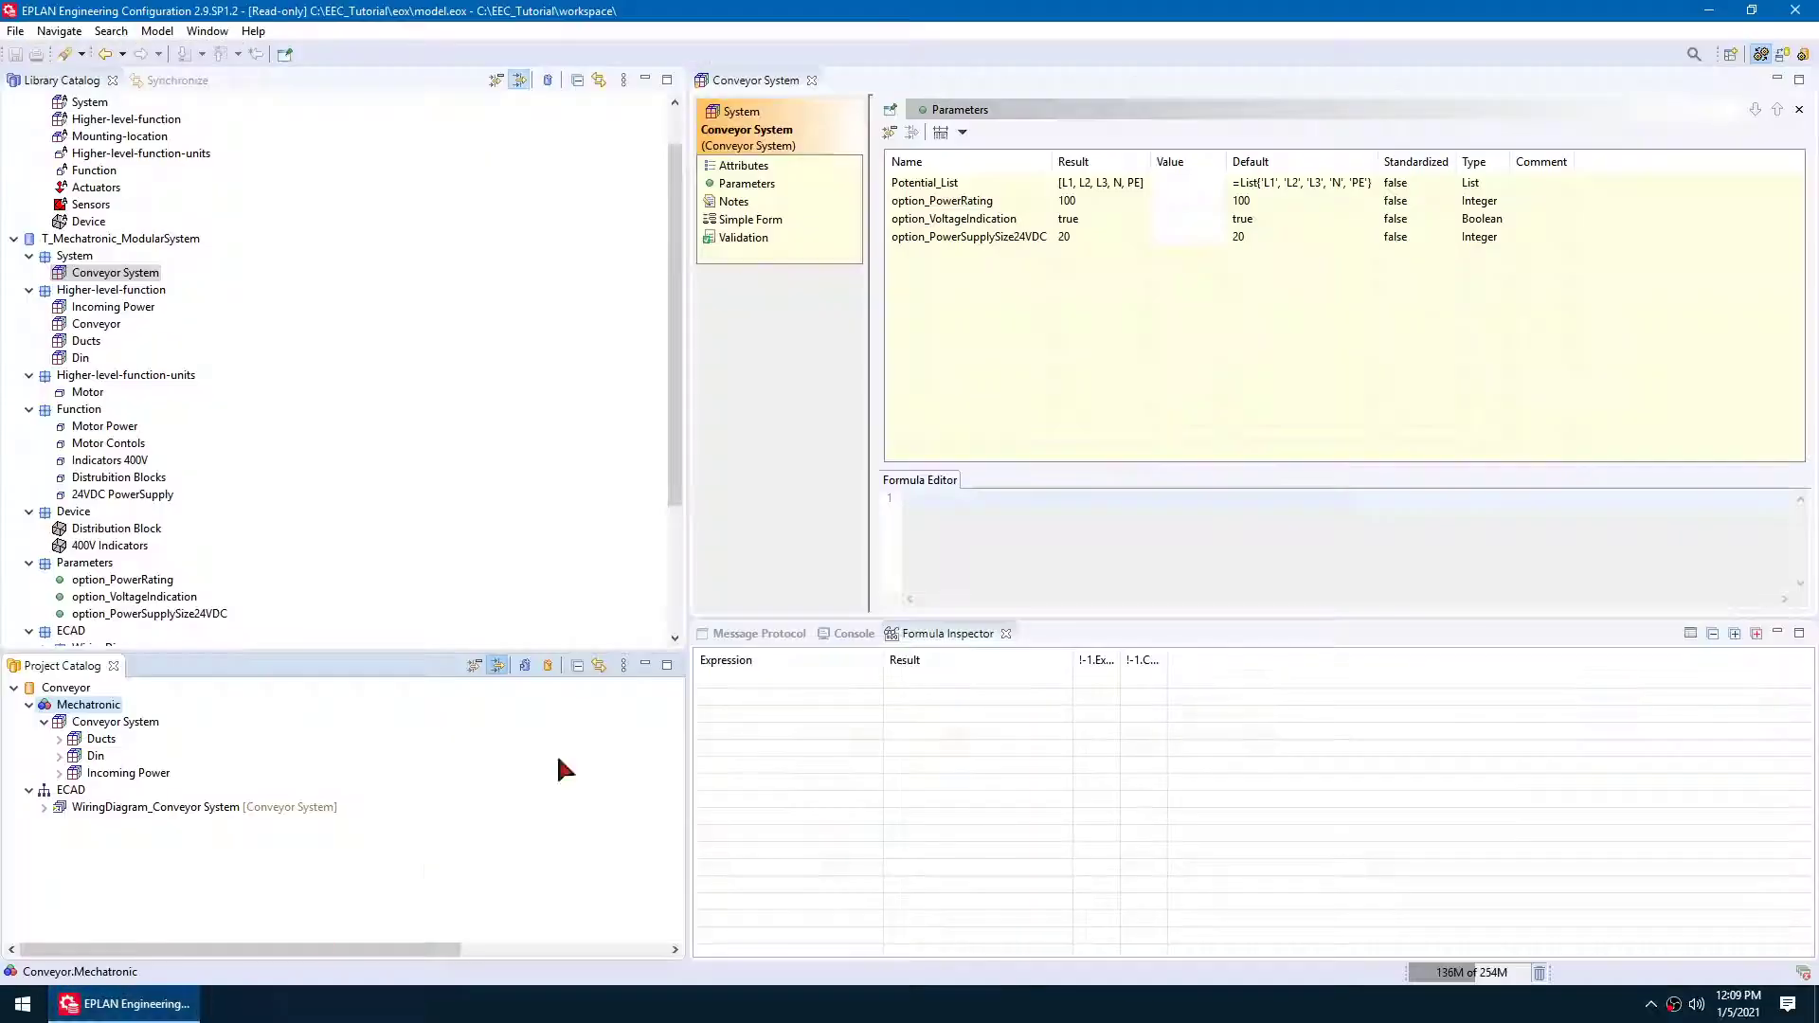
# Set option_PowerRating to 32, option_VoltageIndication to false and option_PowerSupplySize24VDC to 3
pyautogui.click(1215, 202)
pyautogui.click(1218, 201)
pyautogui.click(1184, 214)
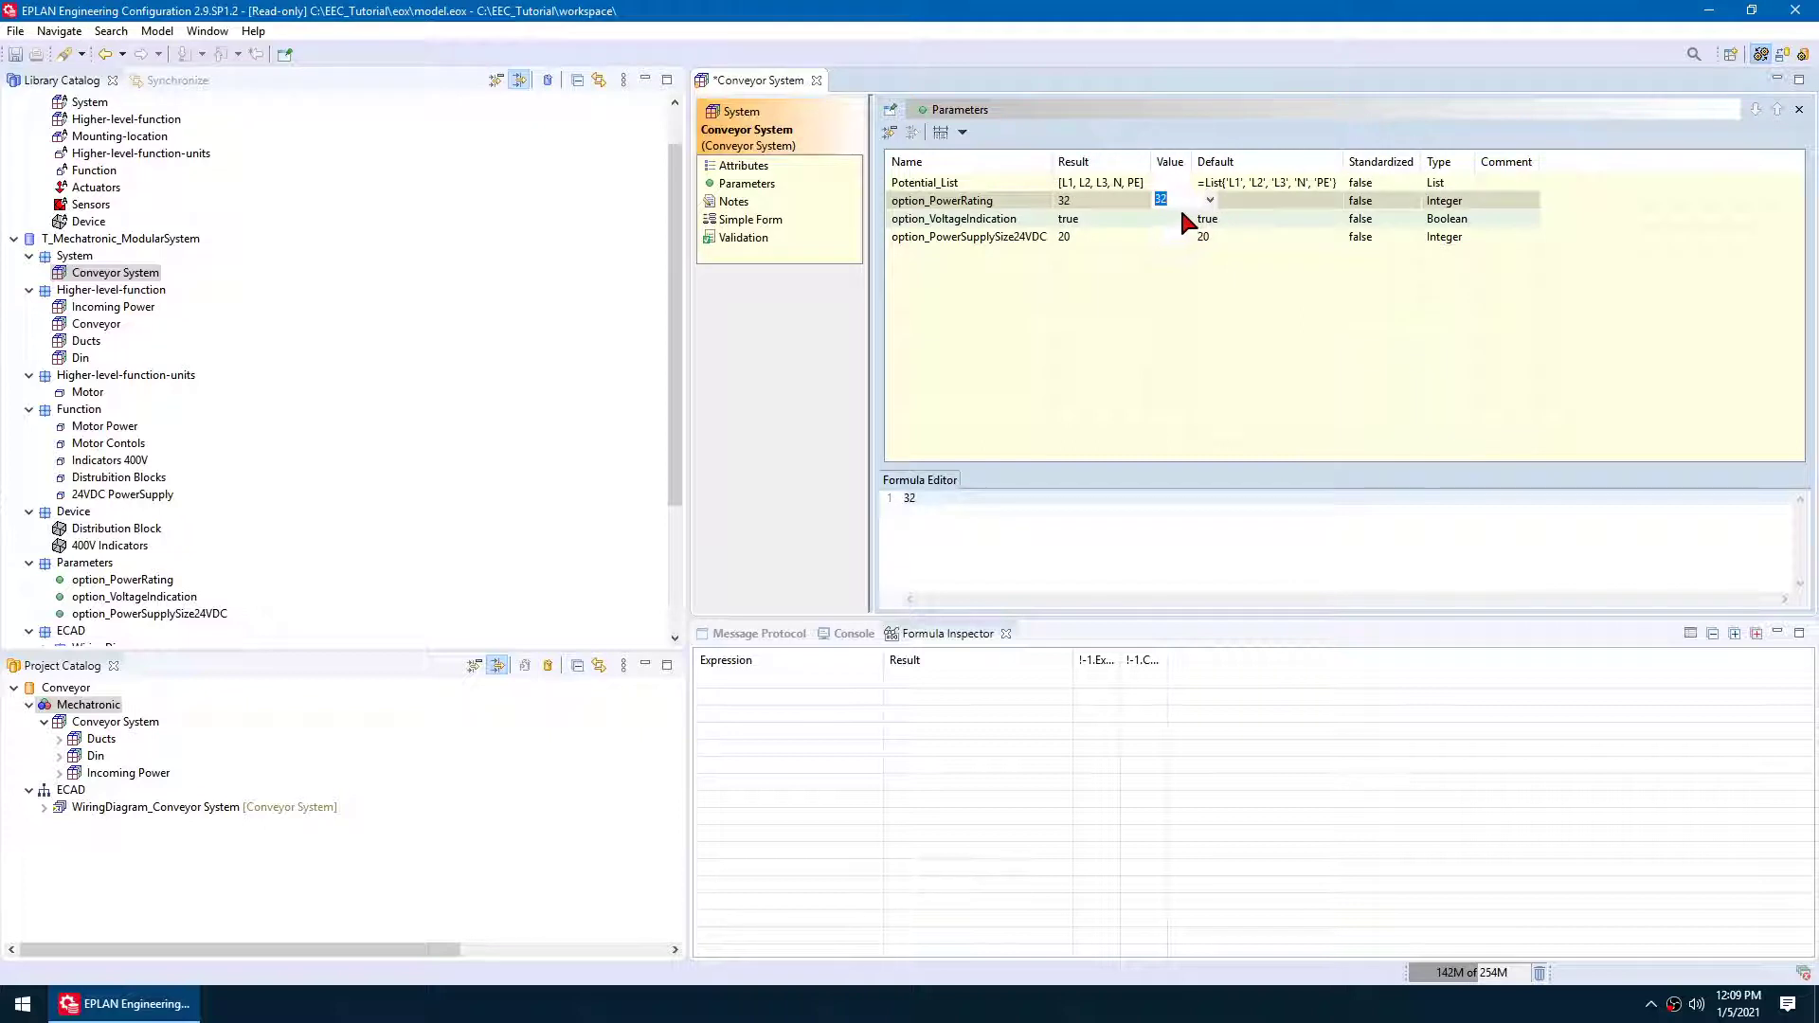
pyautogui.click(1182, 218)
pyautogui.click(1210, 219)
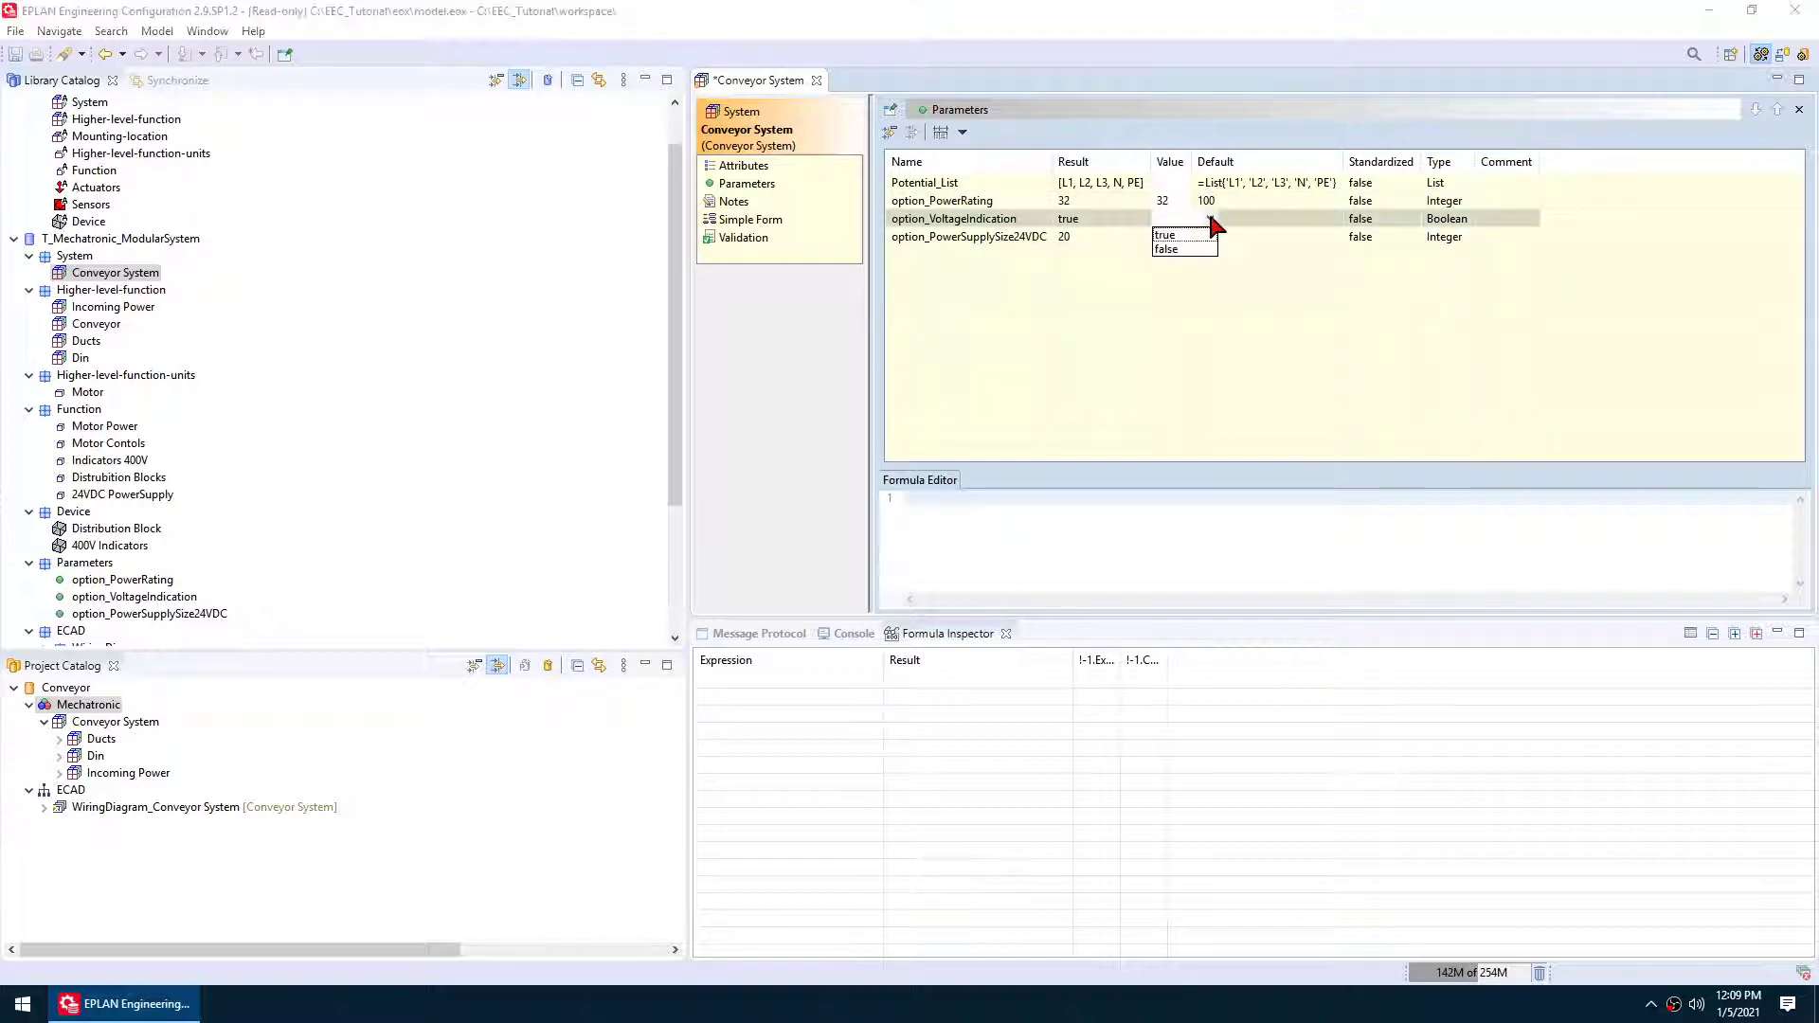
pyautogui.click(1173, 249)
pyautogui.click(1170, 236)
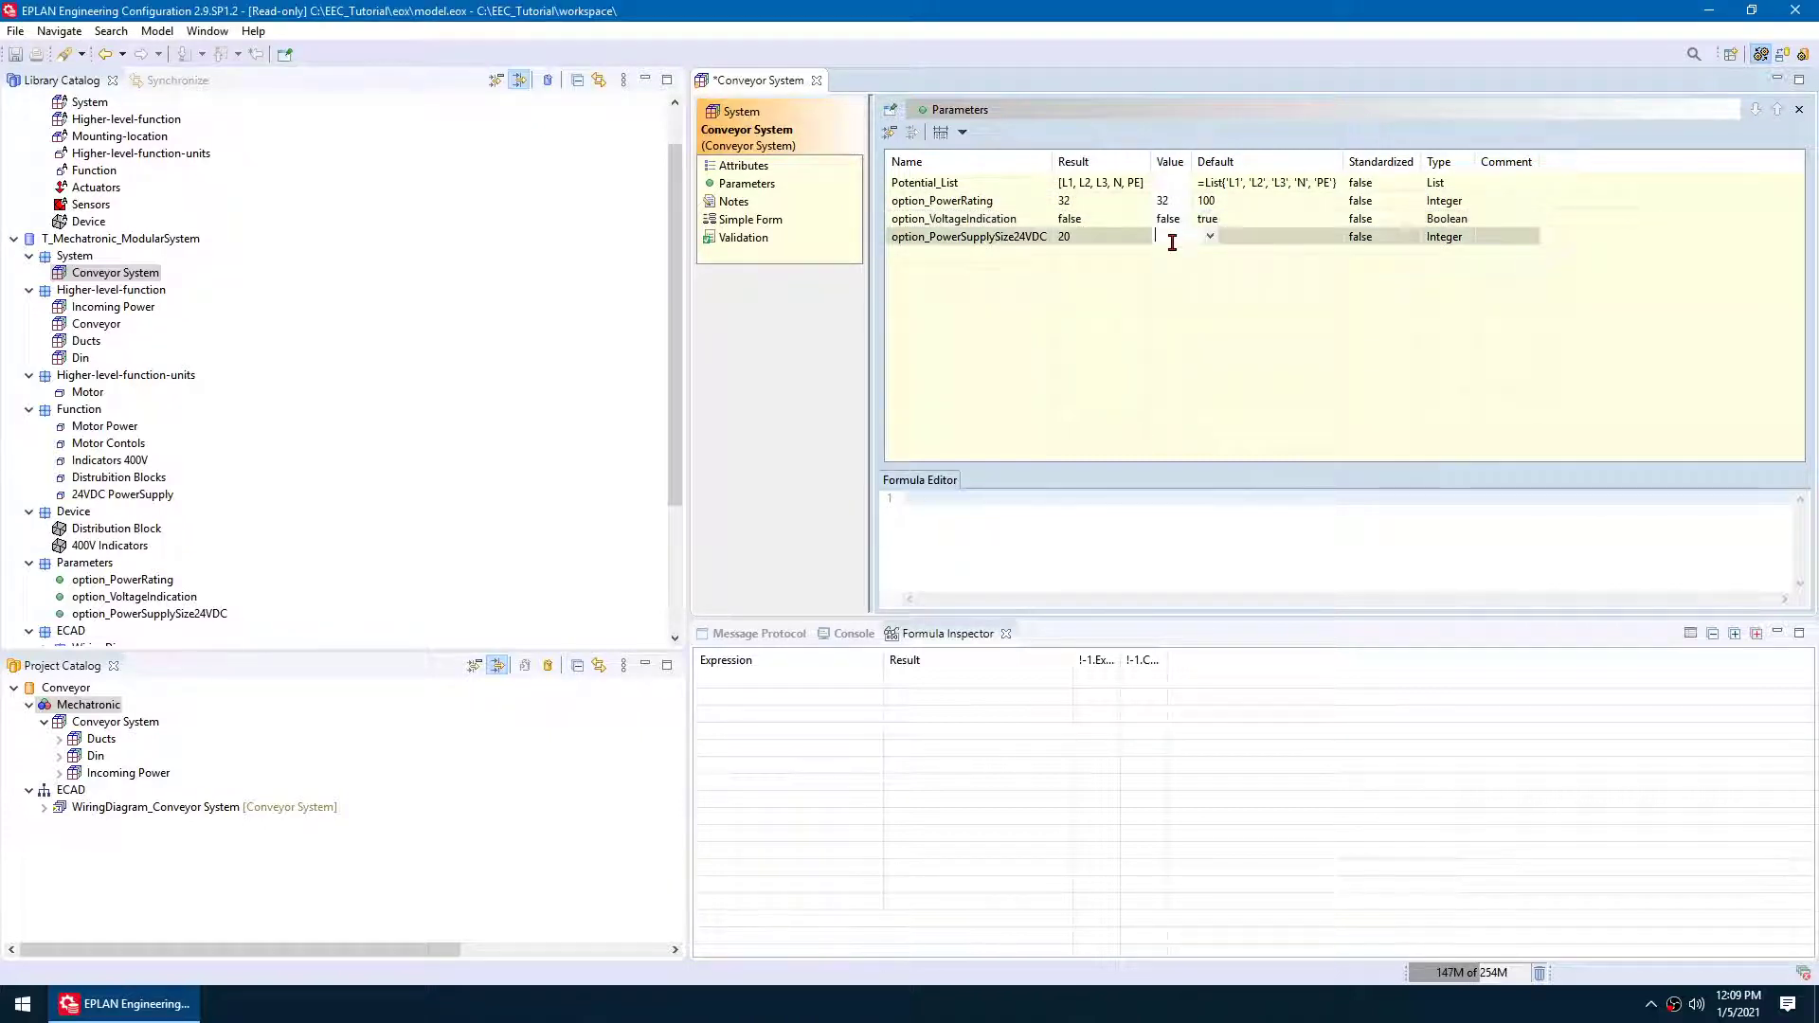
pyautogui.click(1210, 236)
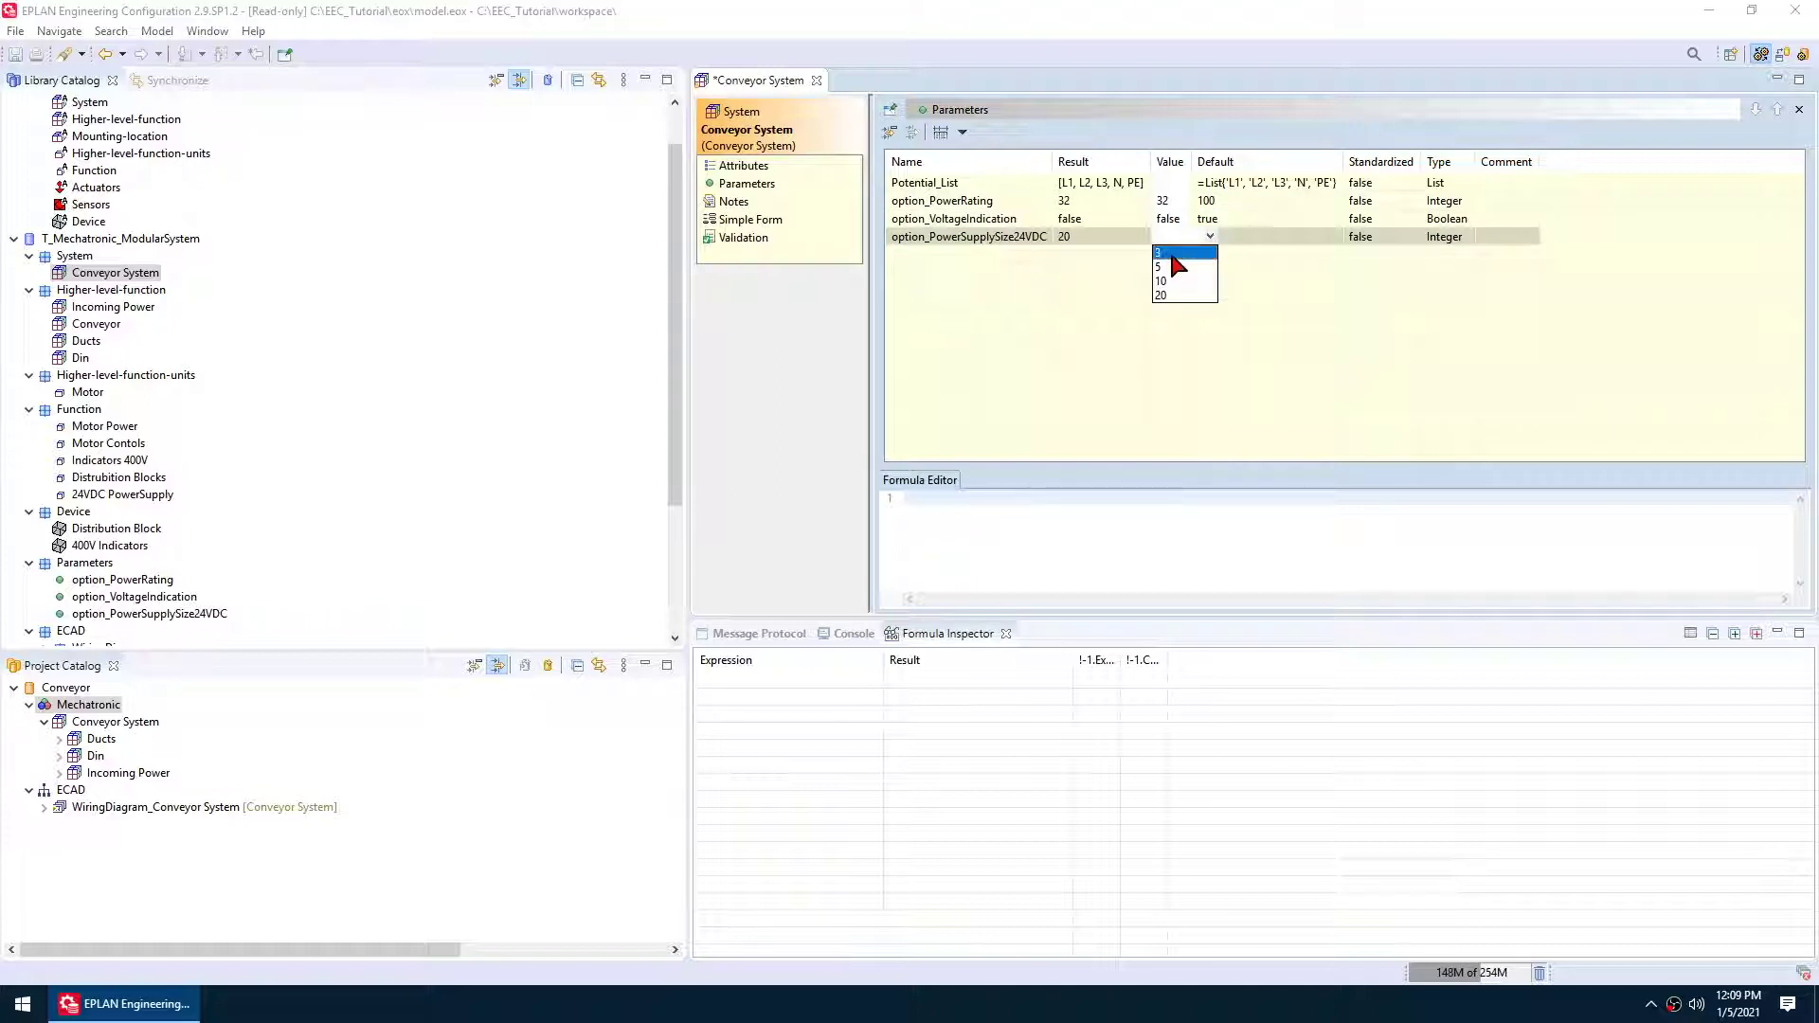
pyautogui.click(1170, 254)
pyautogui.press('Return')
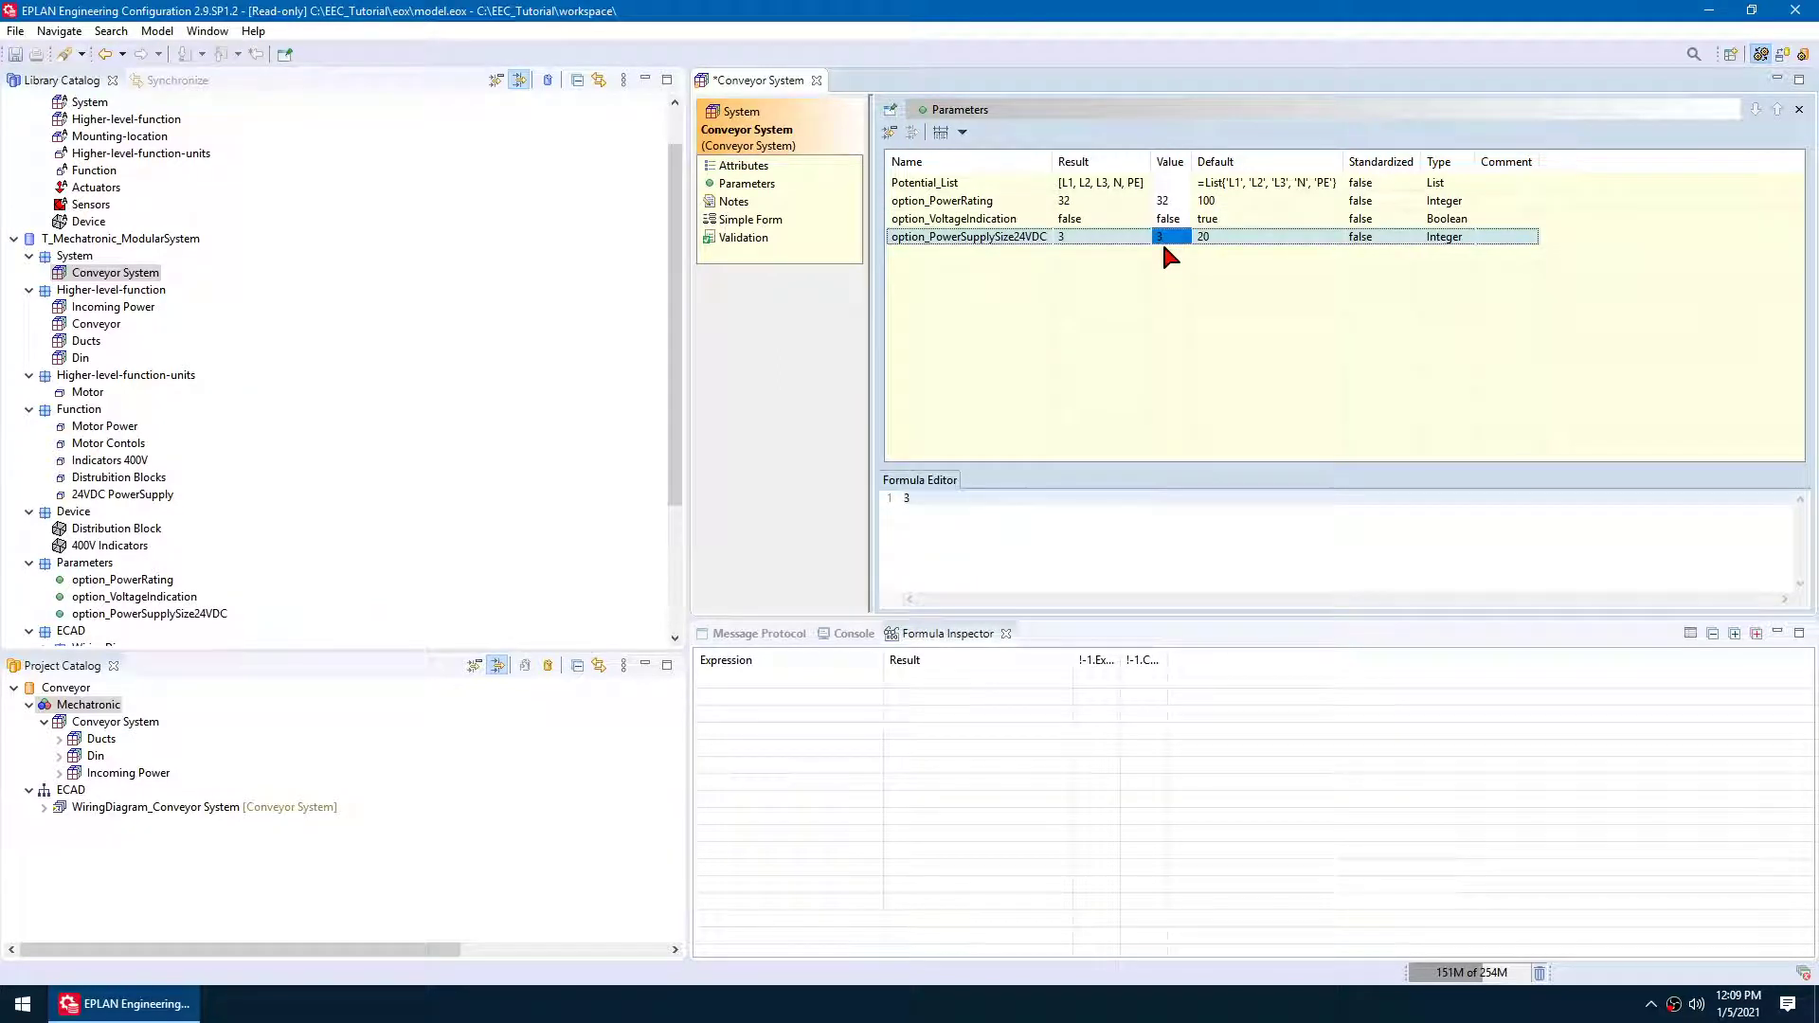
# Regenerate the ECAD wiring diagram project from the Mechatronic node
pyautogui.click(115, 707)
pyautogui.rightClick(115, 706)
pyautogui.moveTo(308, 546)
pyautogui.click(461, 562)
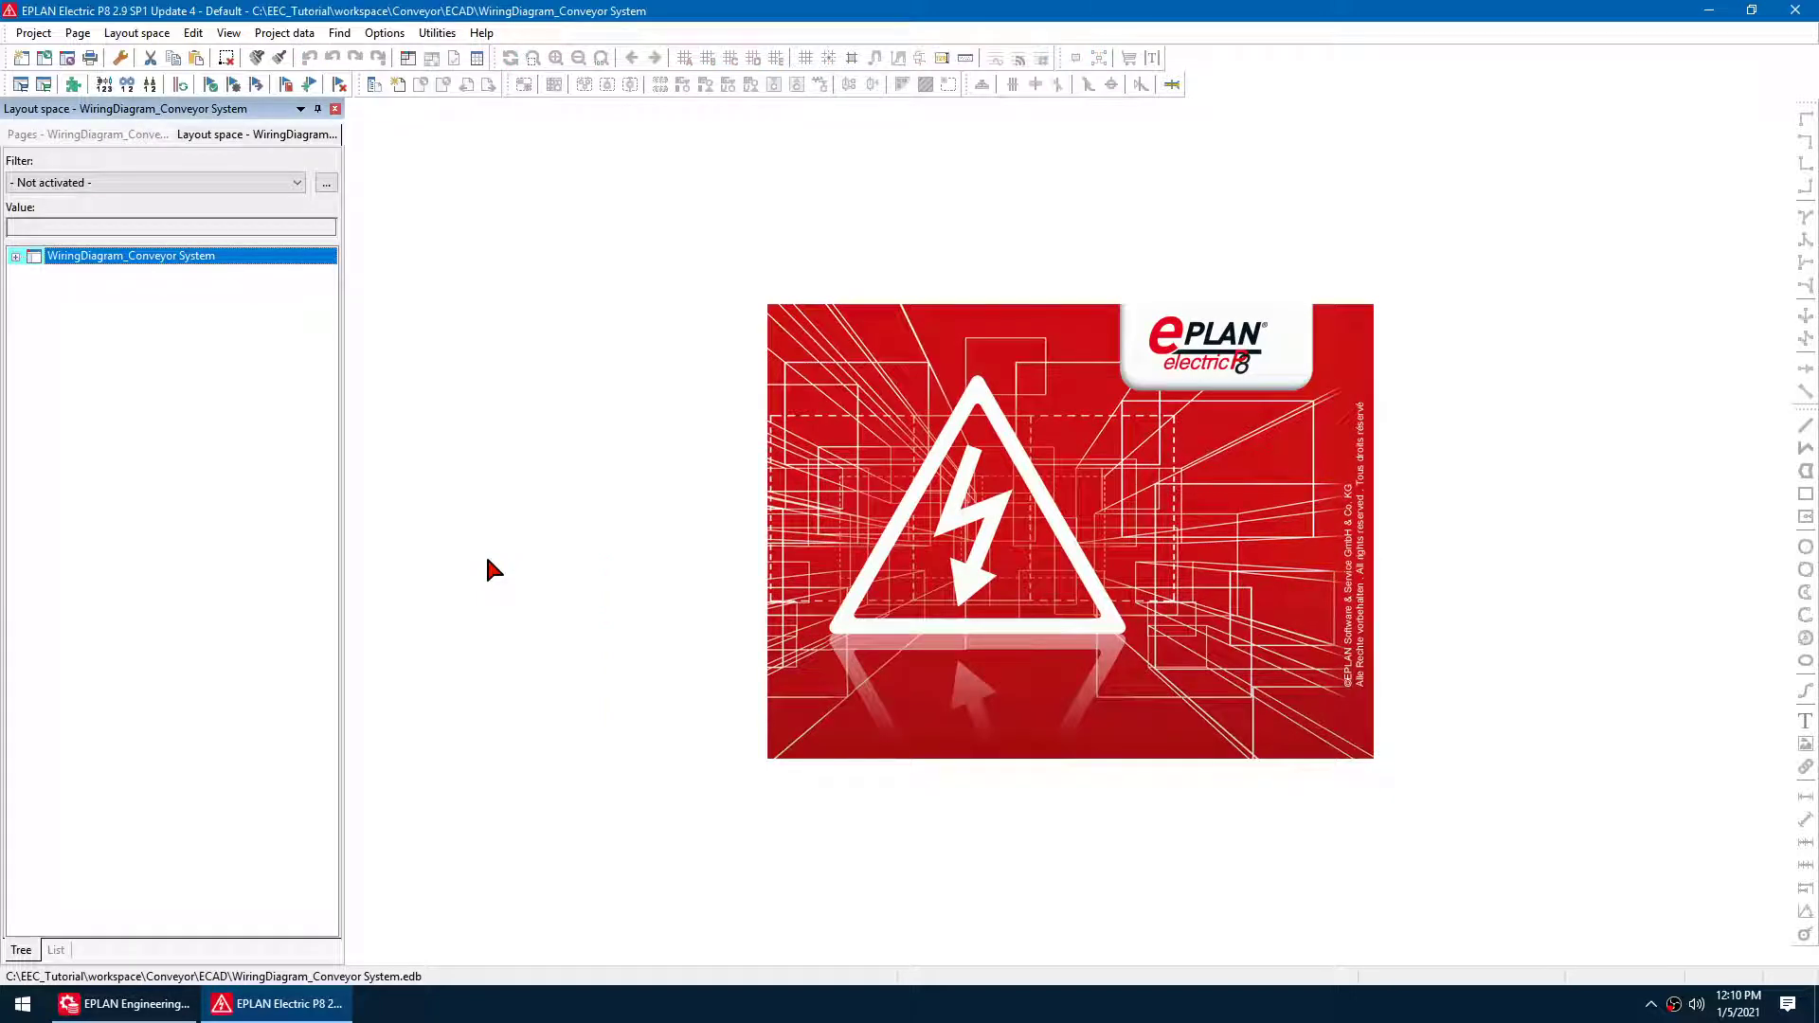
# On page 9 Main Incoming Page, confirm the regenerated -QA1 breaker is 32 A
pyautogui.click(104, 136)
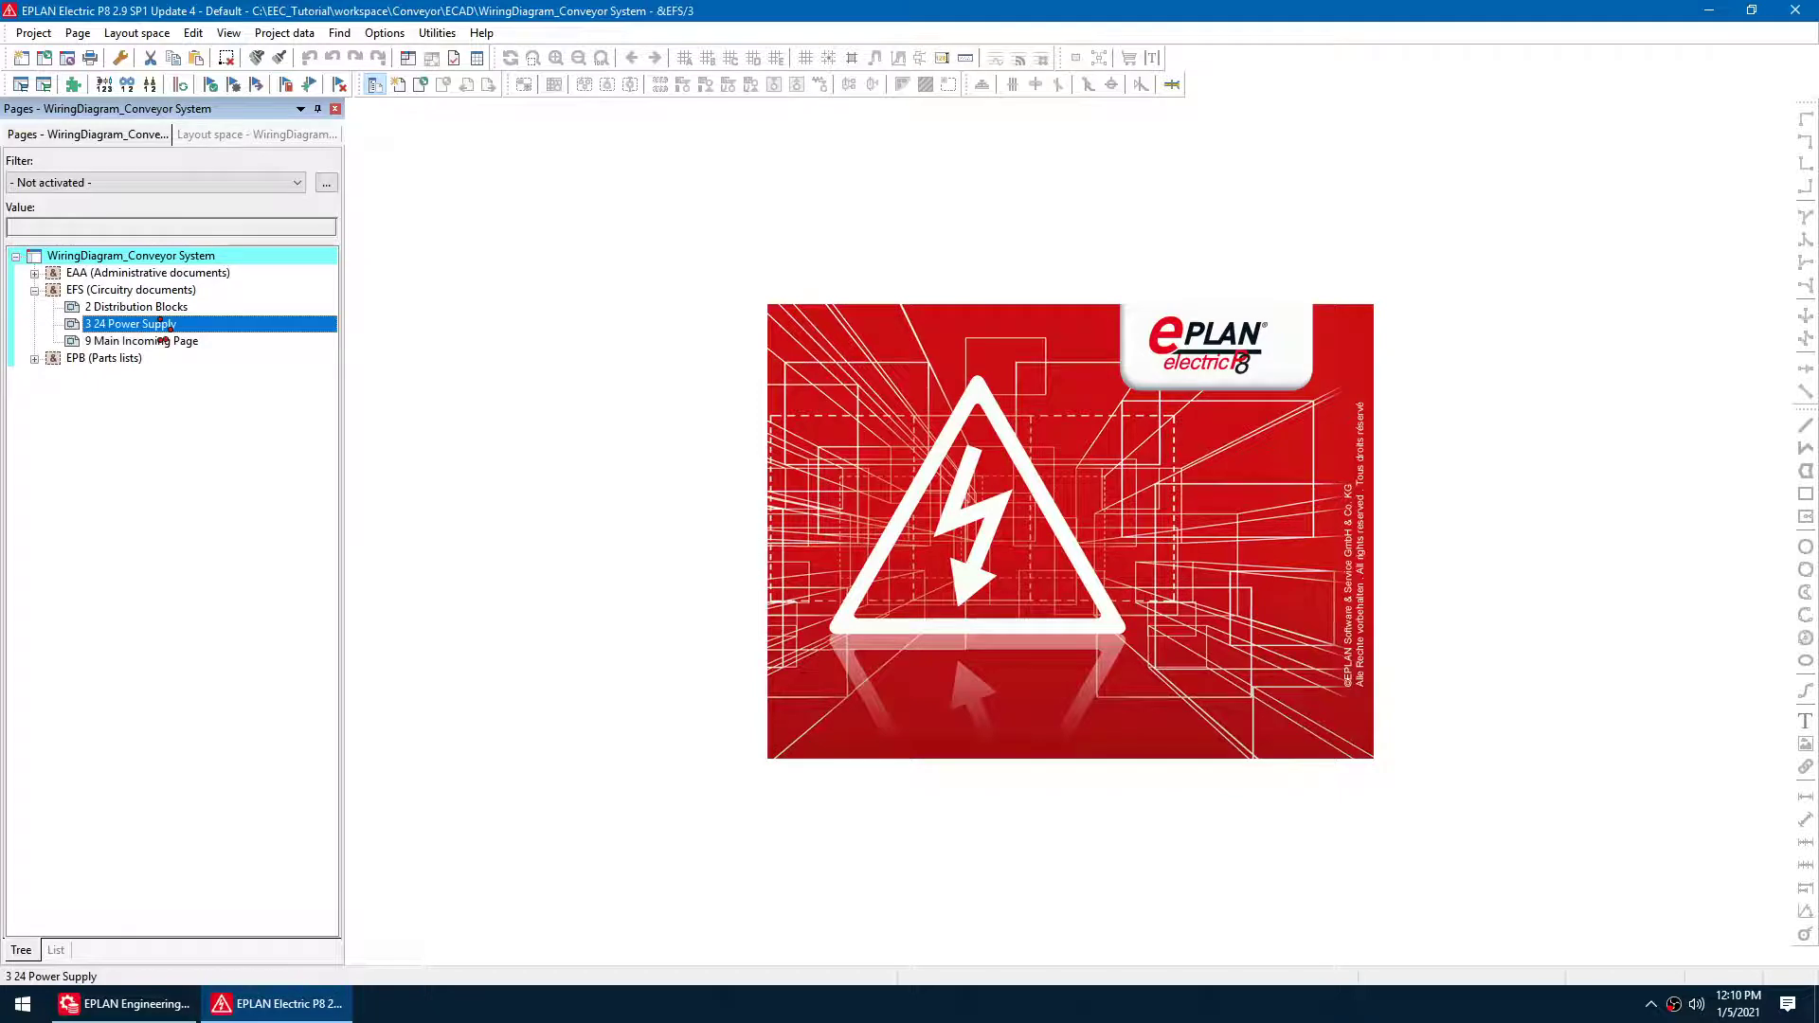
pyautogui.click(153, 323)
pyautogui.click(157, 343)
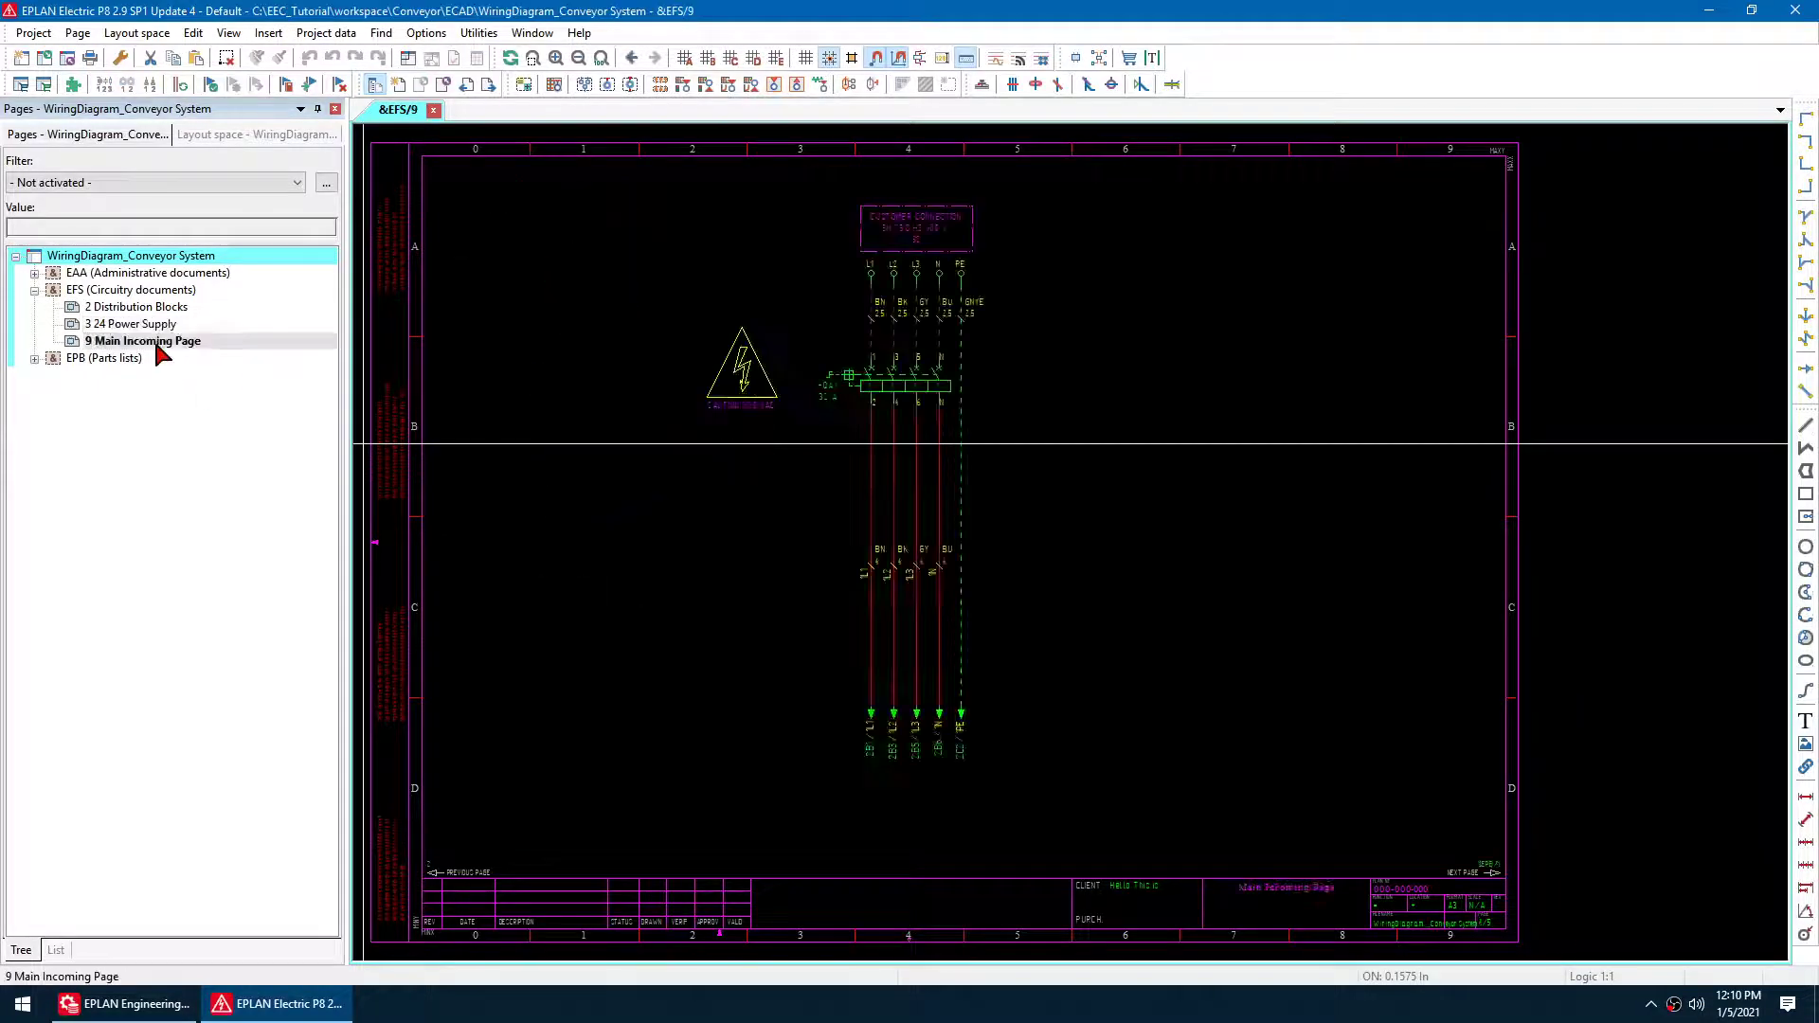
pyautogui.scroll(3, 810, 354)
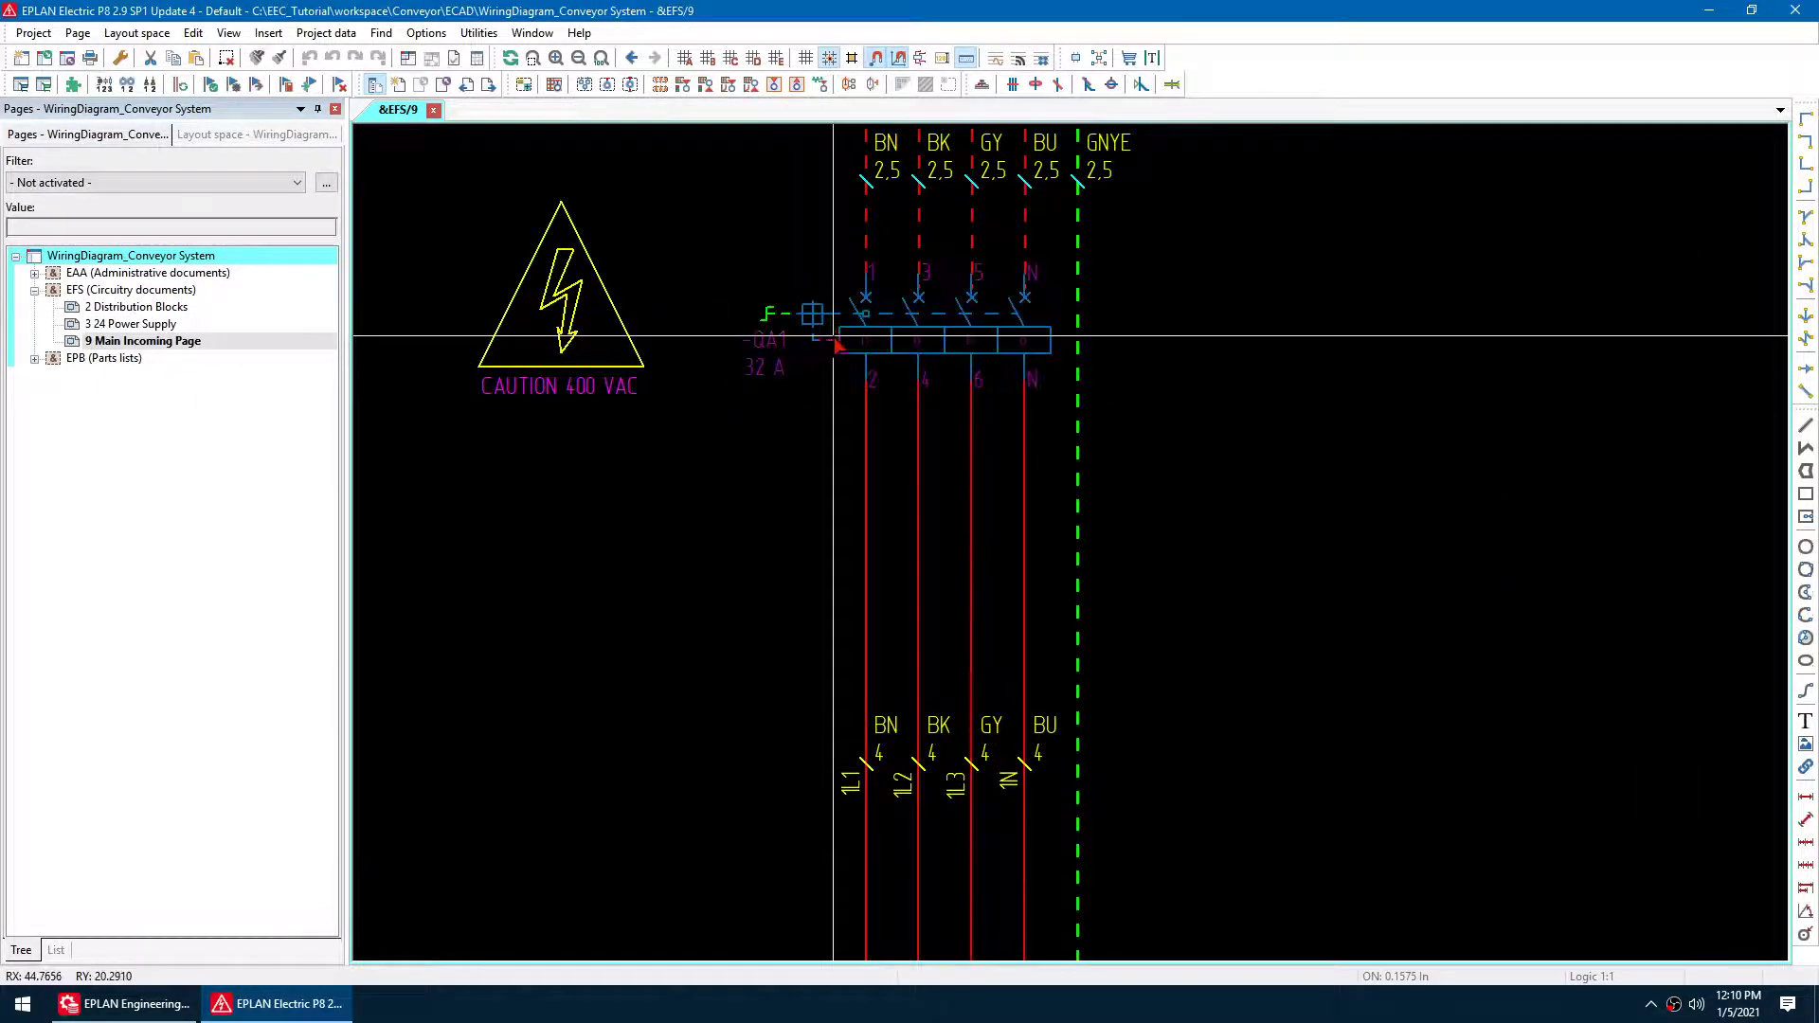
pyautogui.doubleClick(833, 336)
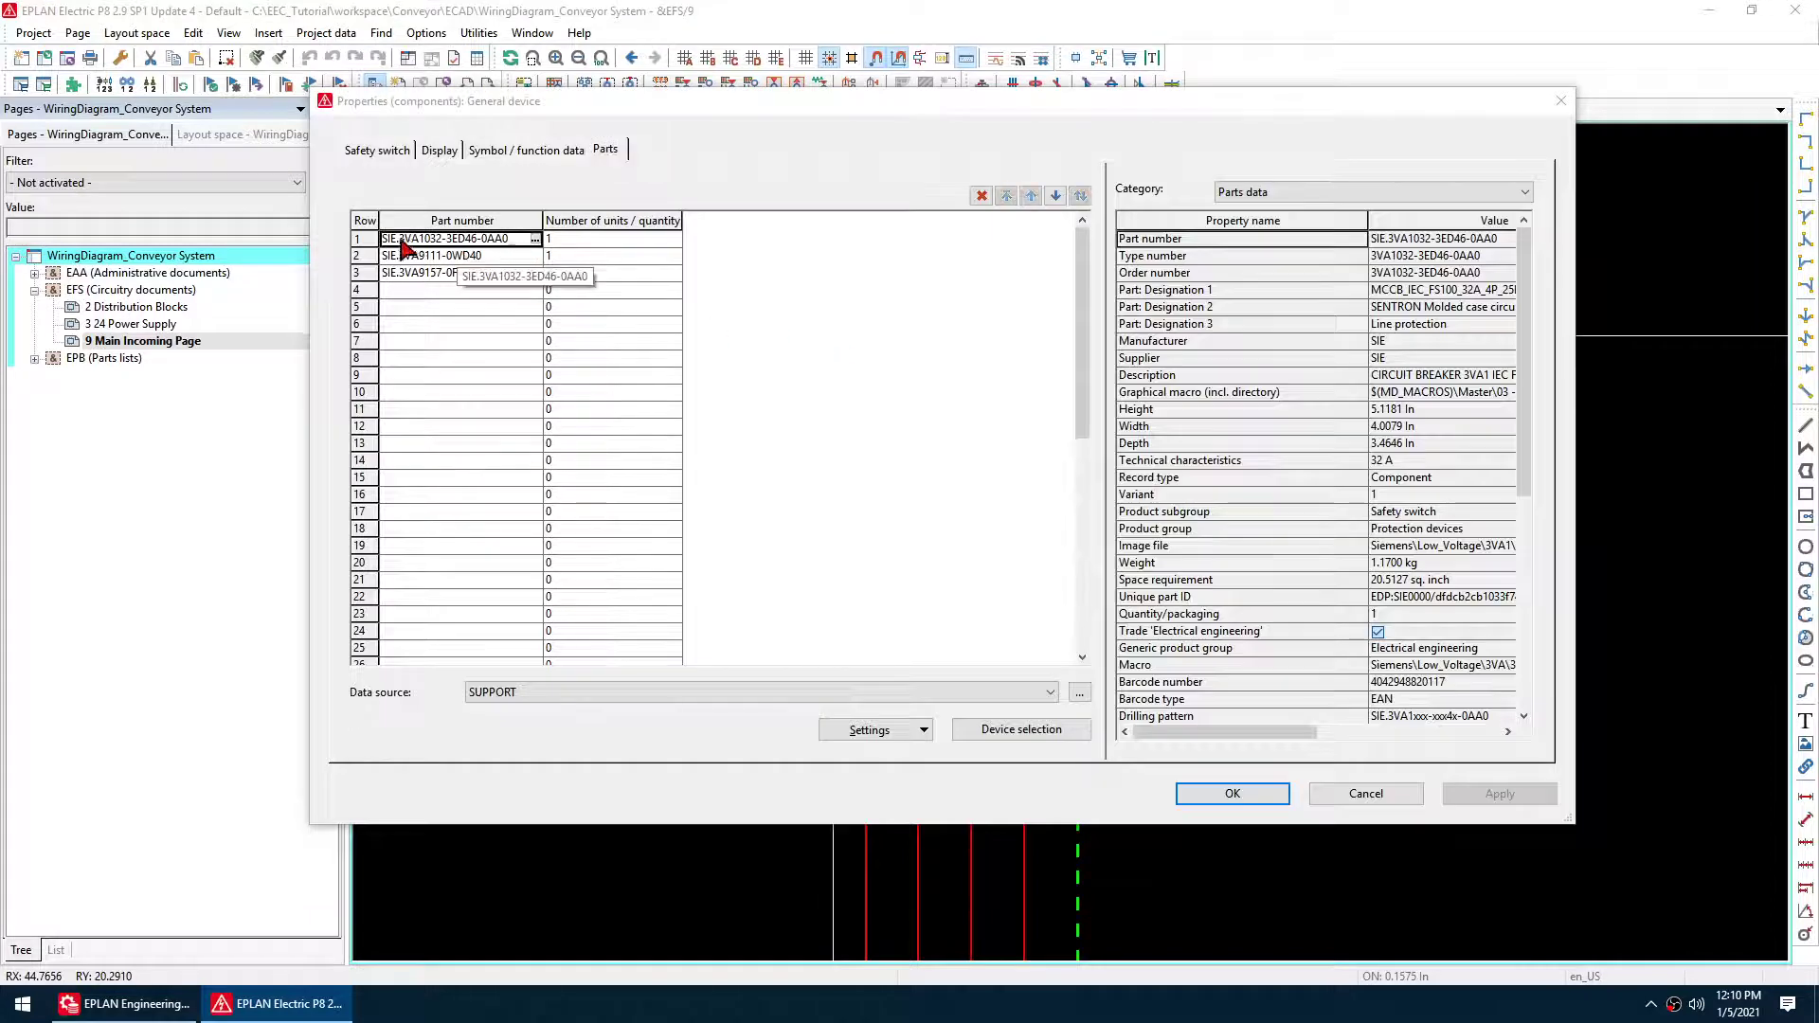
pyautogui.click(1326, 794)
# Zoom in on and briefly select the BN/BK/GY/BU wire labels, then pan the schematic
pyautogui.scroll(4, 929, 739)
pyautogui.scroll(2, 929, 805)
pyautogui.moveTo(650, 393); pyautogui.dragTo(1303, 649)
pyautogui.click(701, 384)
pyautogui.scroll(-4, 706, 393)
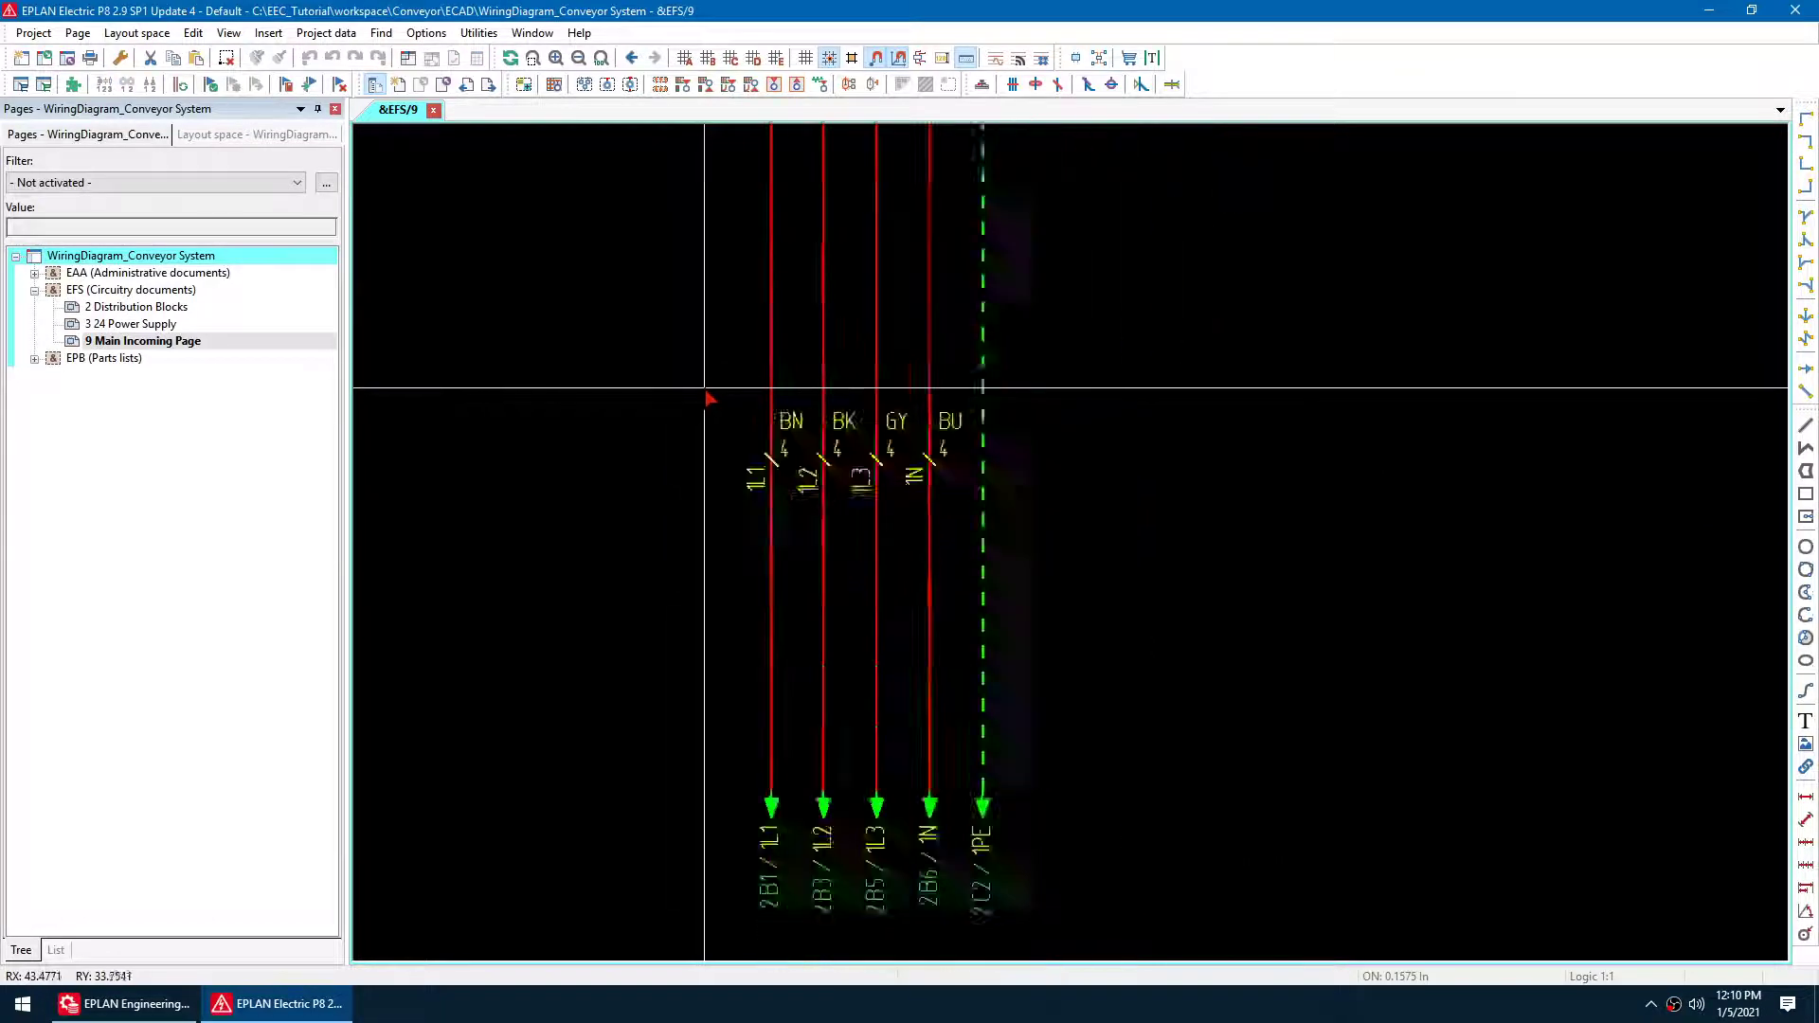
pyautogui.scroll(-1, 878, 438)
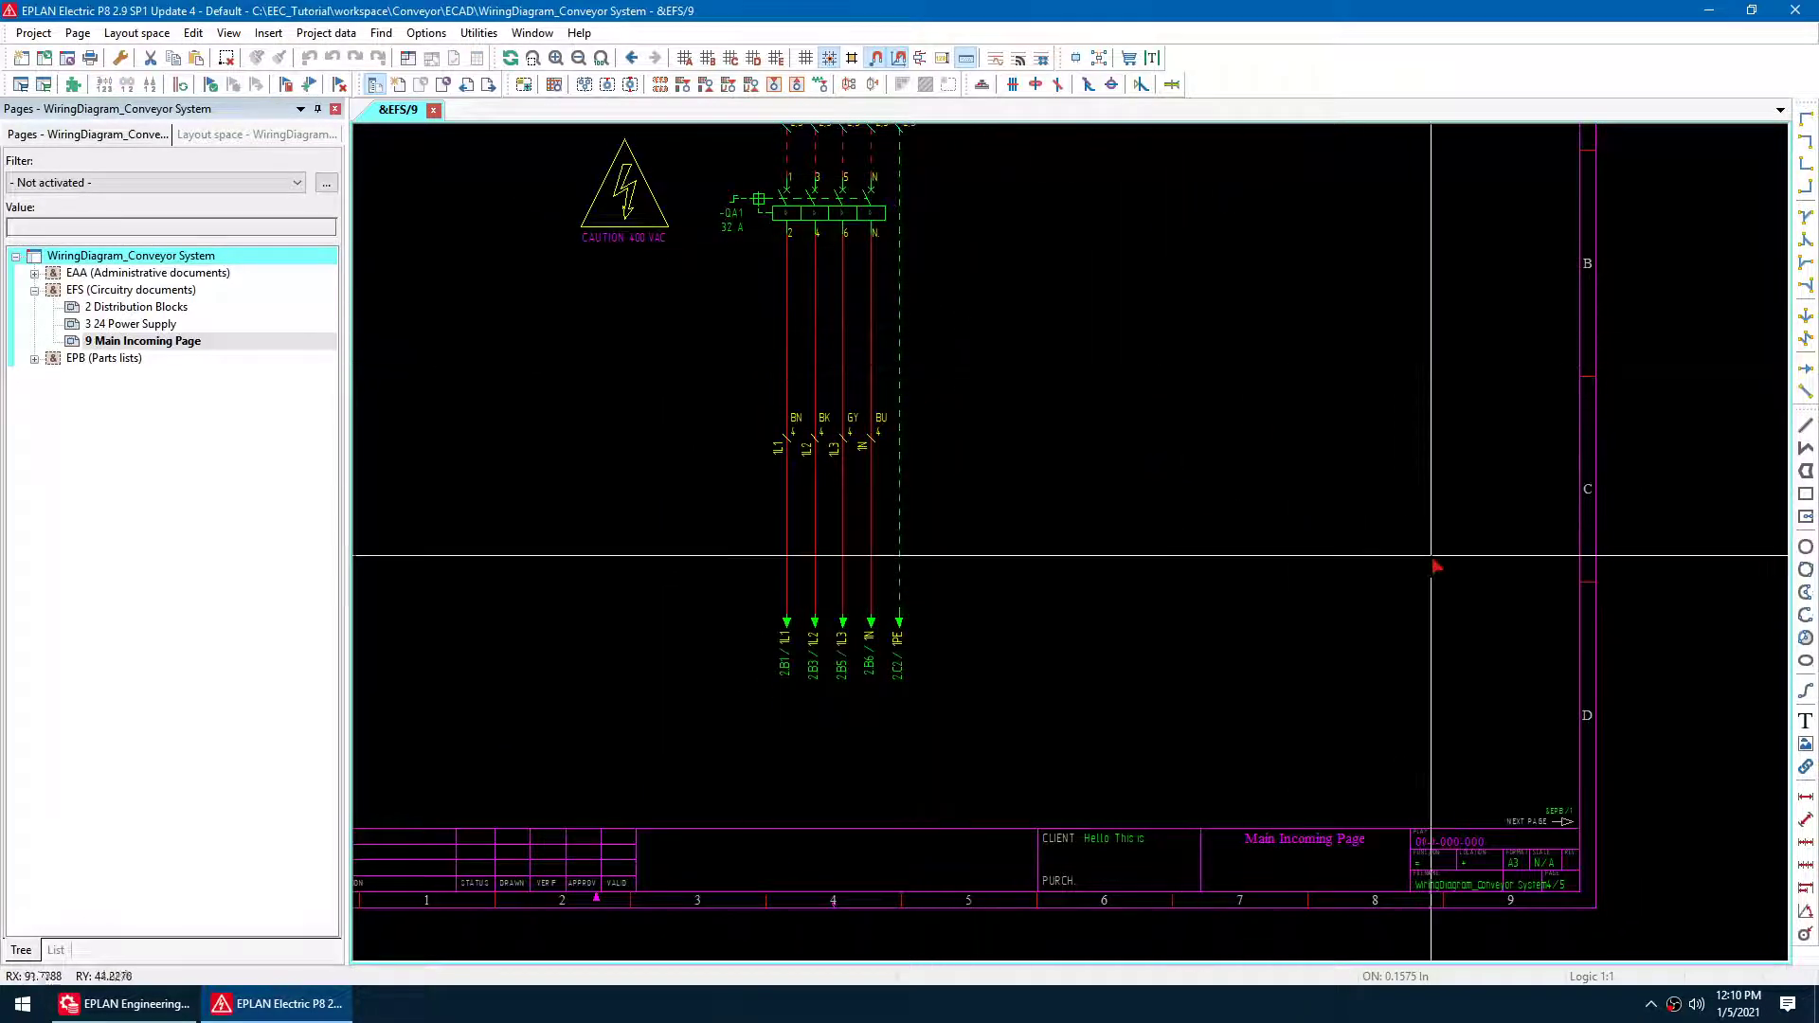
pyautogui.moveTo(1445, 581); pyautogui.dragTo(942, 237)
pyautogui.click(142, 306)
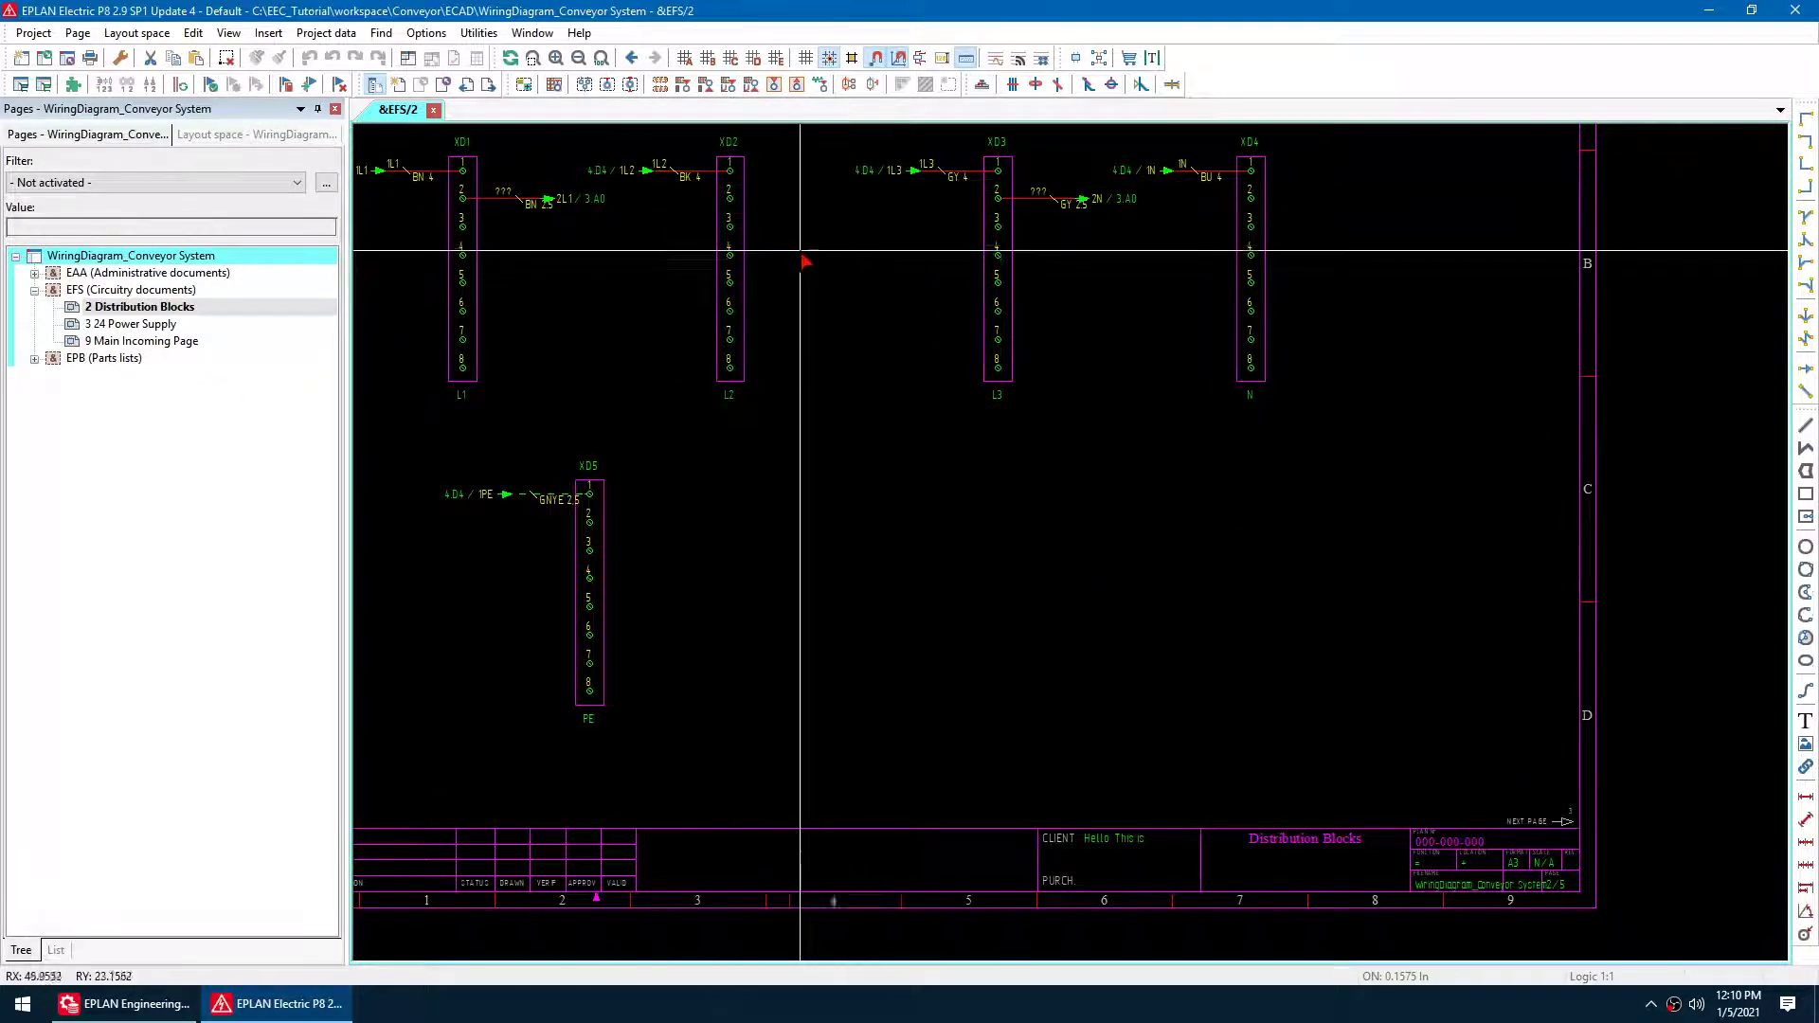
pyautogui.scroll(3, 702, 394)
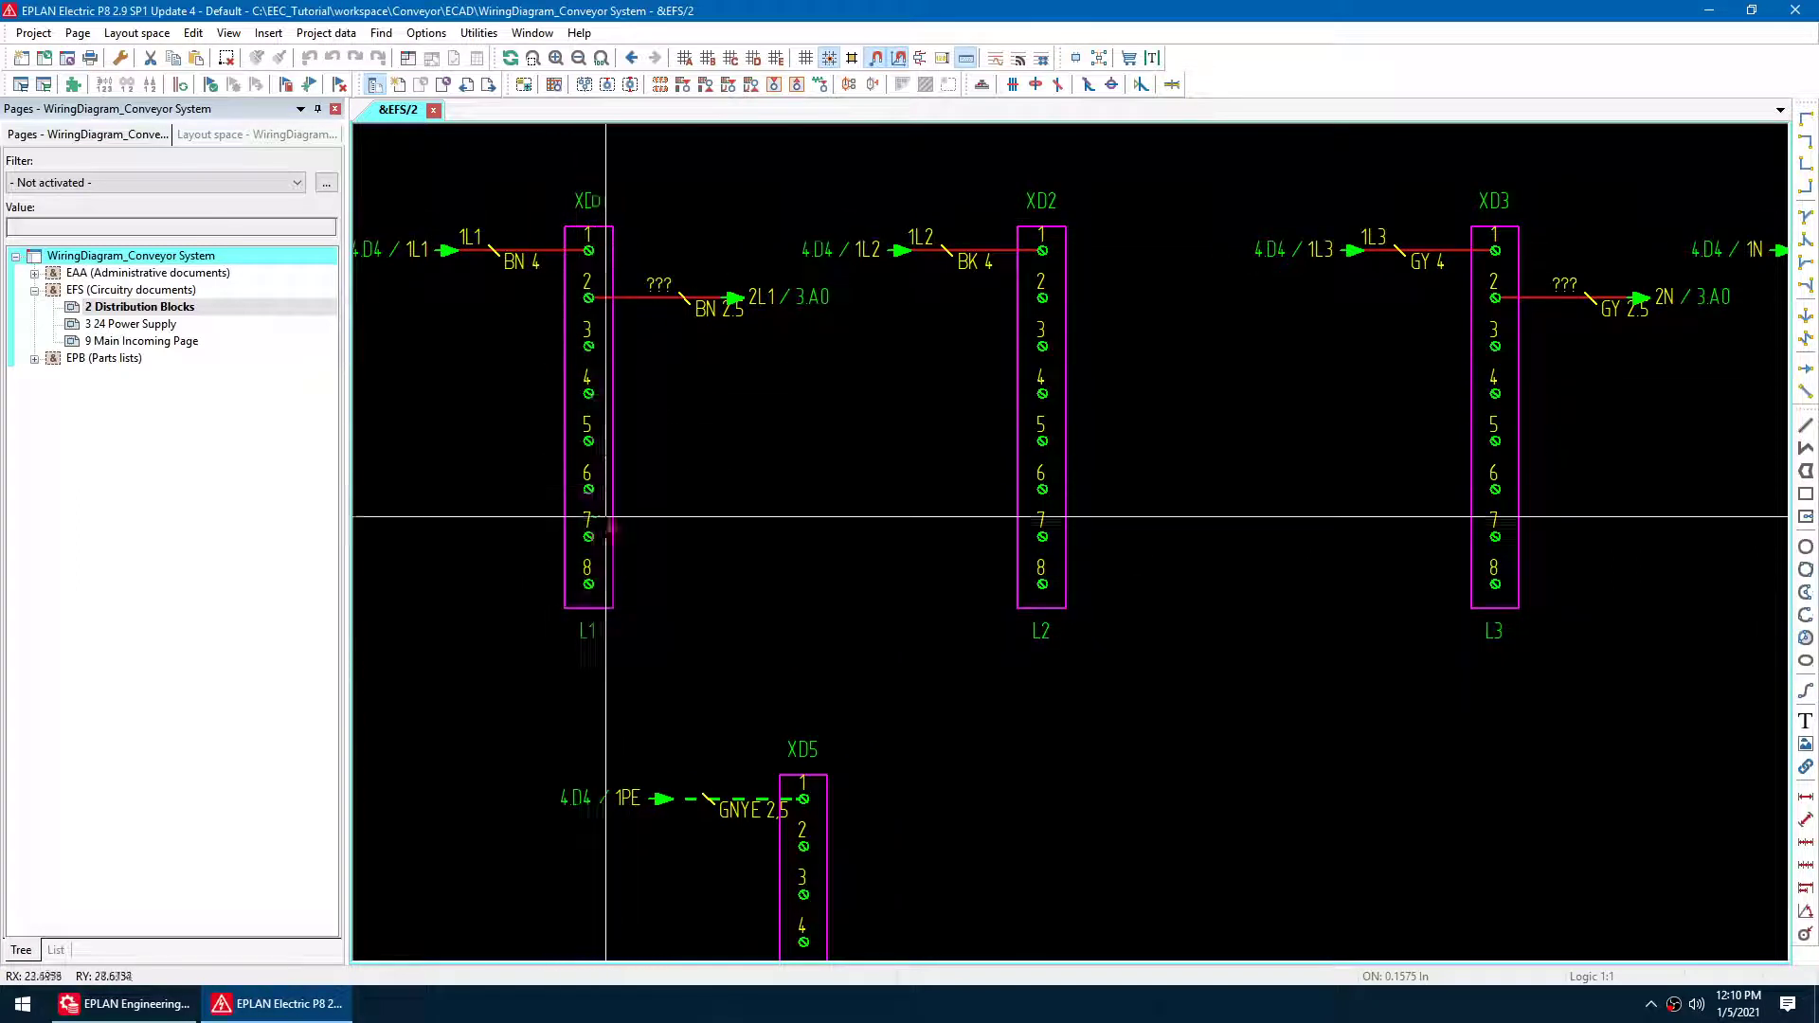
pyautogui.click(614, 552)
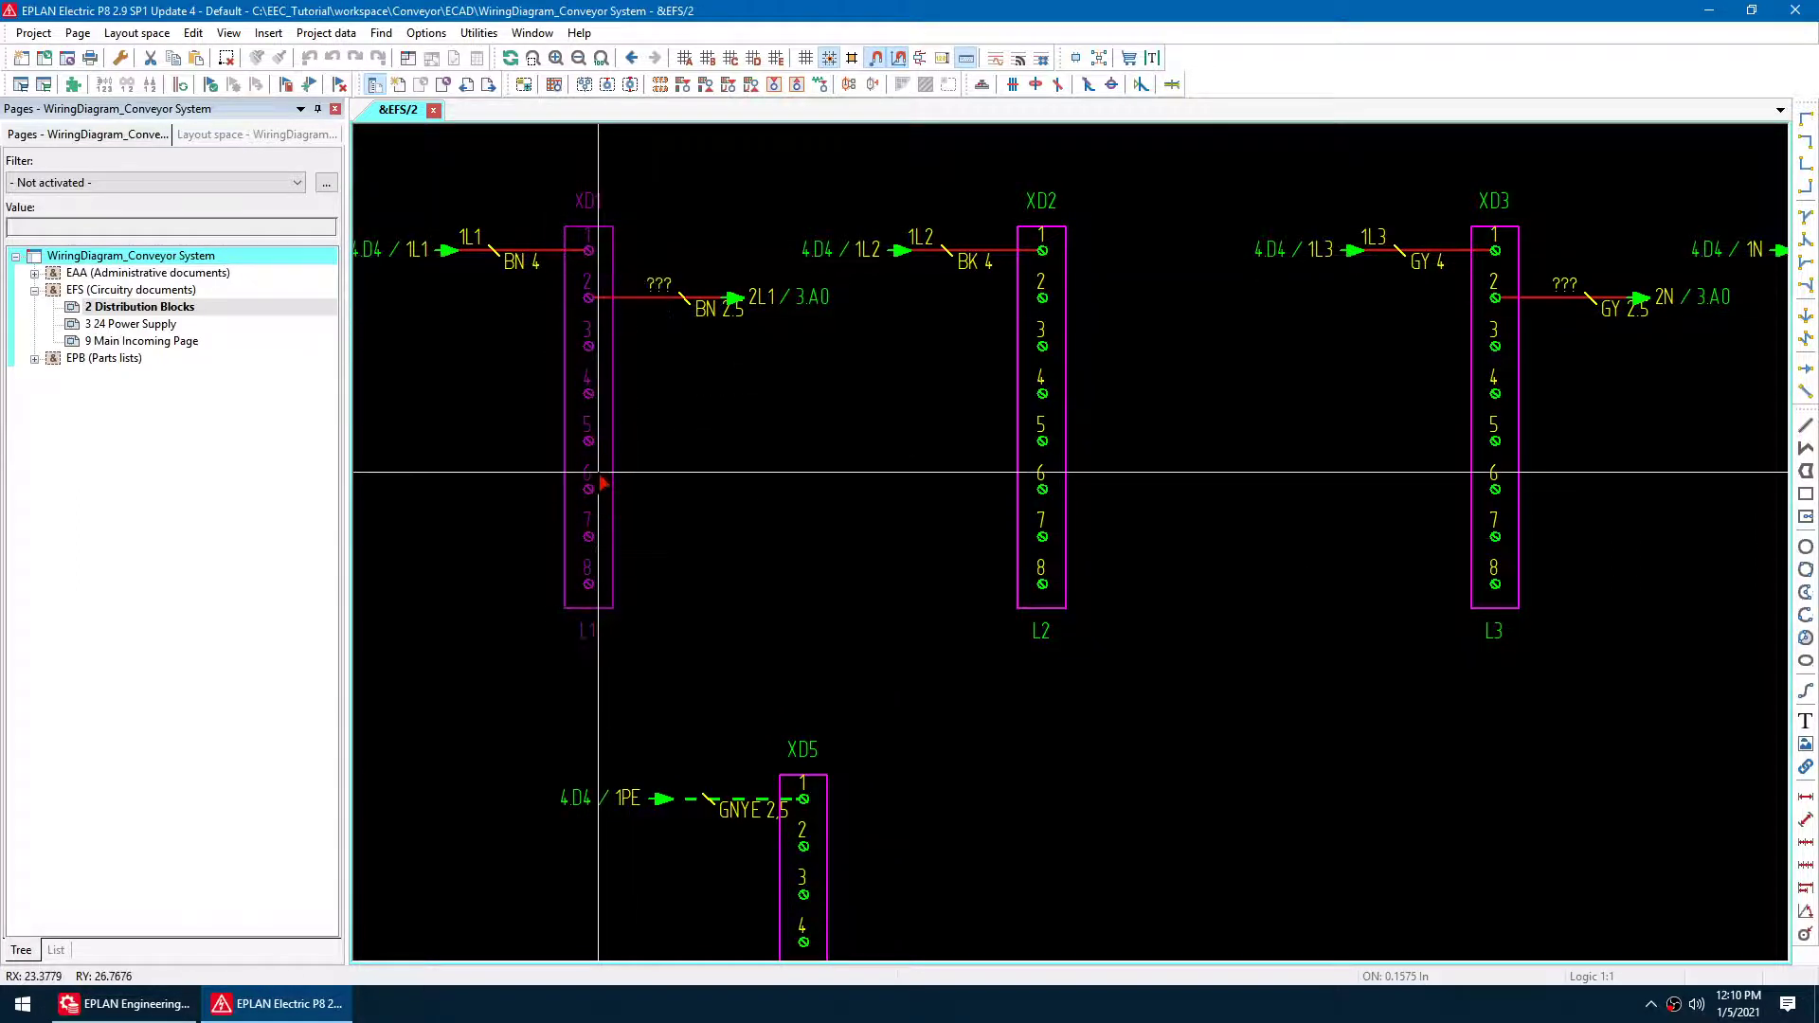
pyautogui.press('Escape')
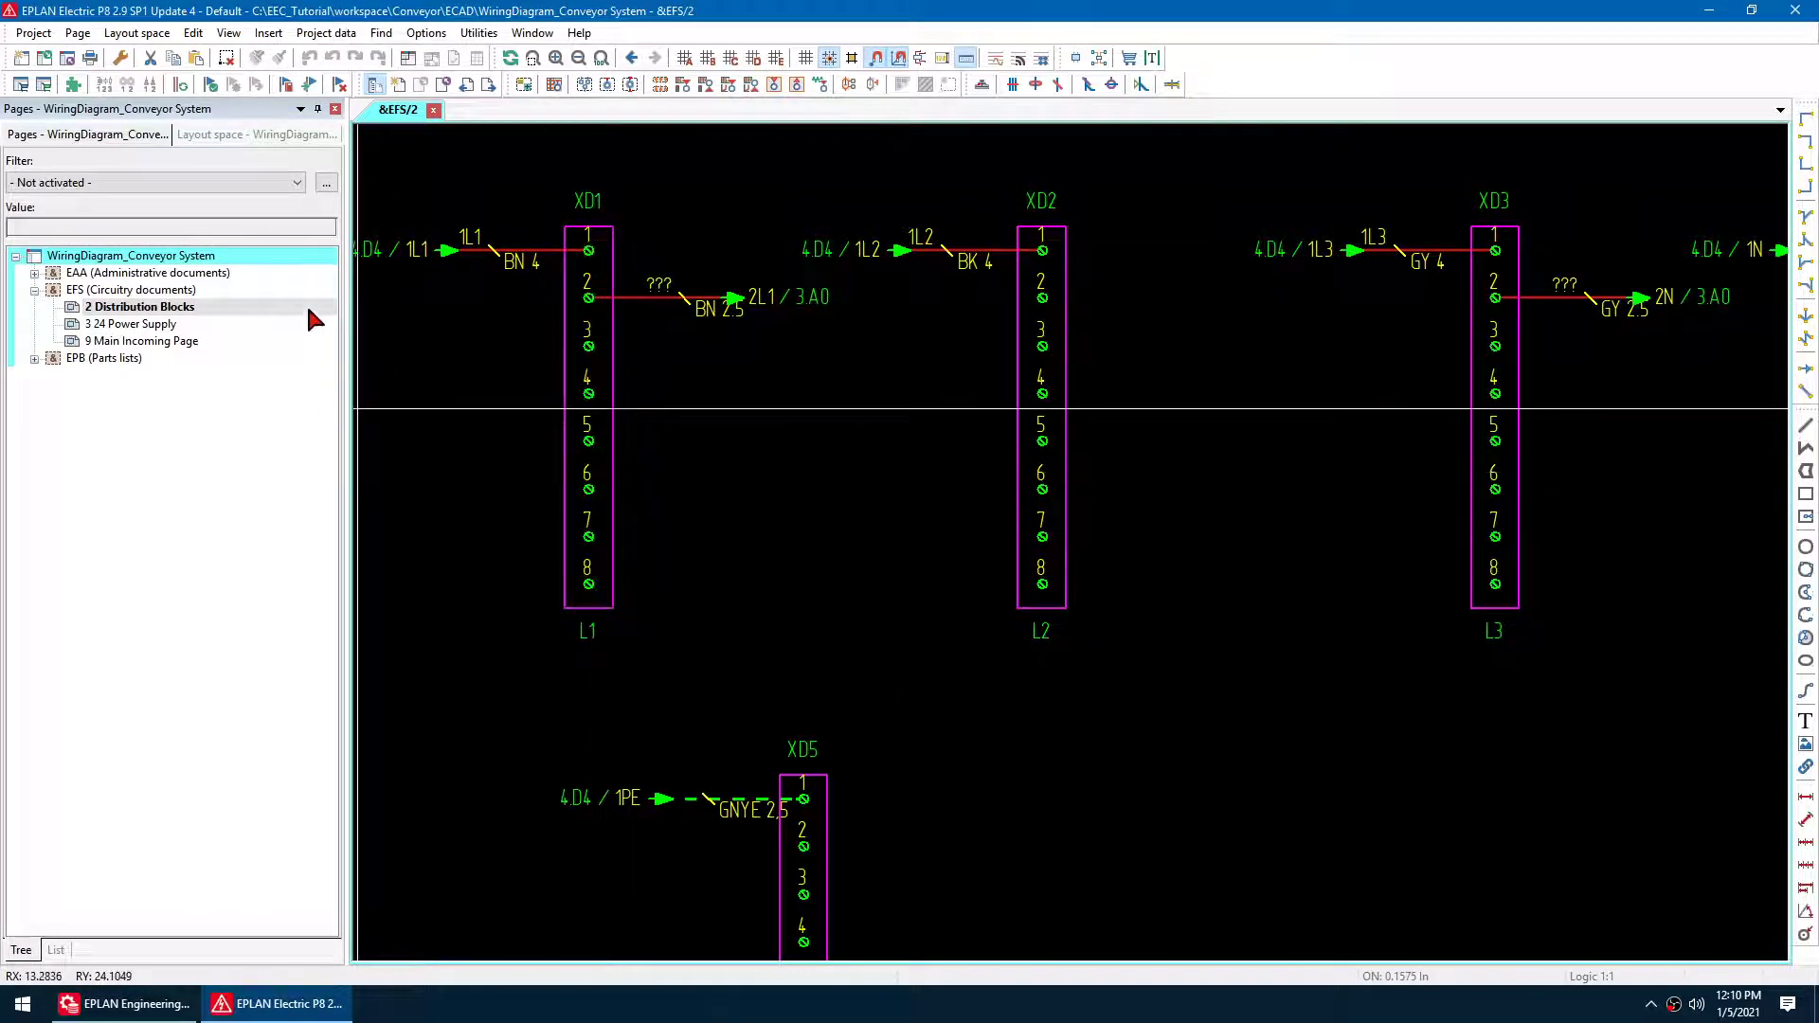
# Open the regenerated LayoutSpace_Conveyor System and zoom around the miniature breakers on rail -DR1
pyautogui.click(276, 138)
pyautogui.click(160, 274)
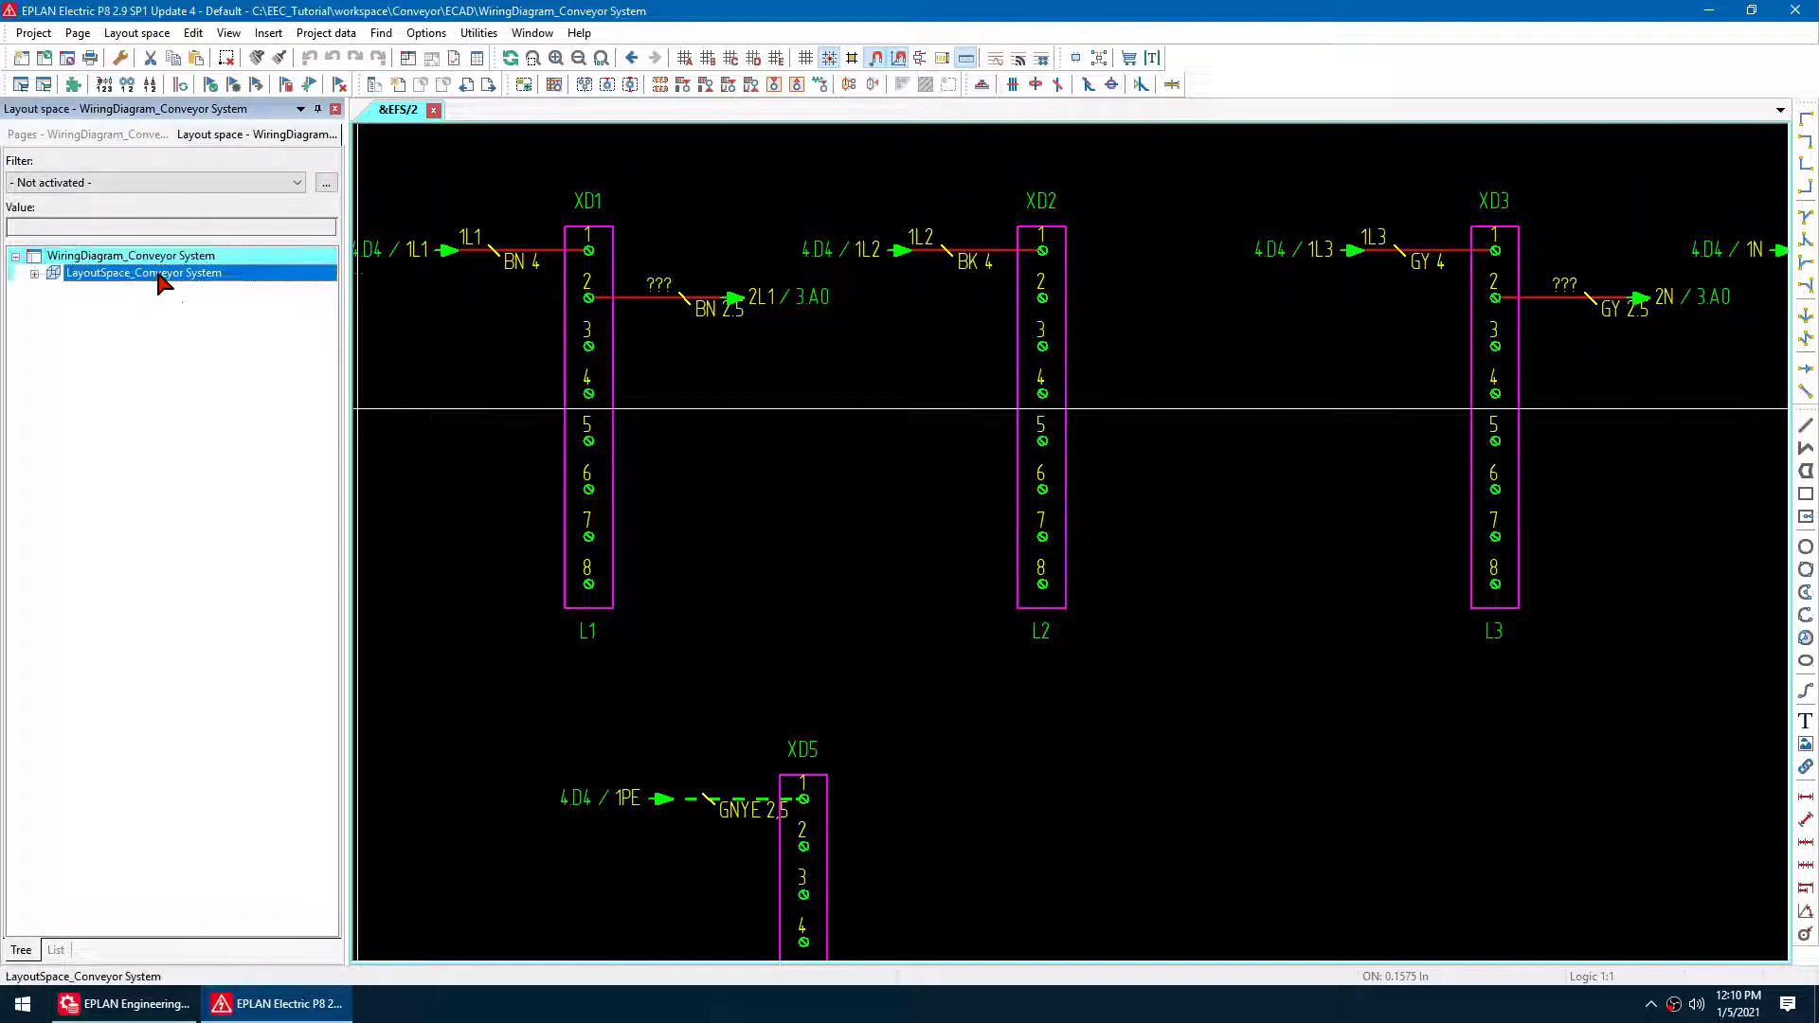
pyautogui.doubleClick(159, 274)
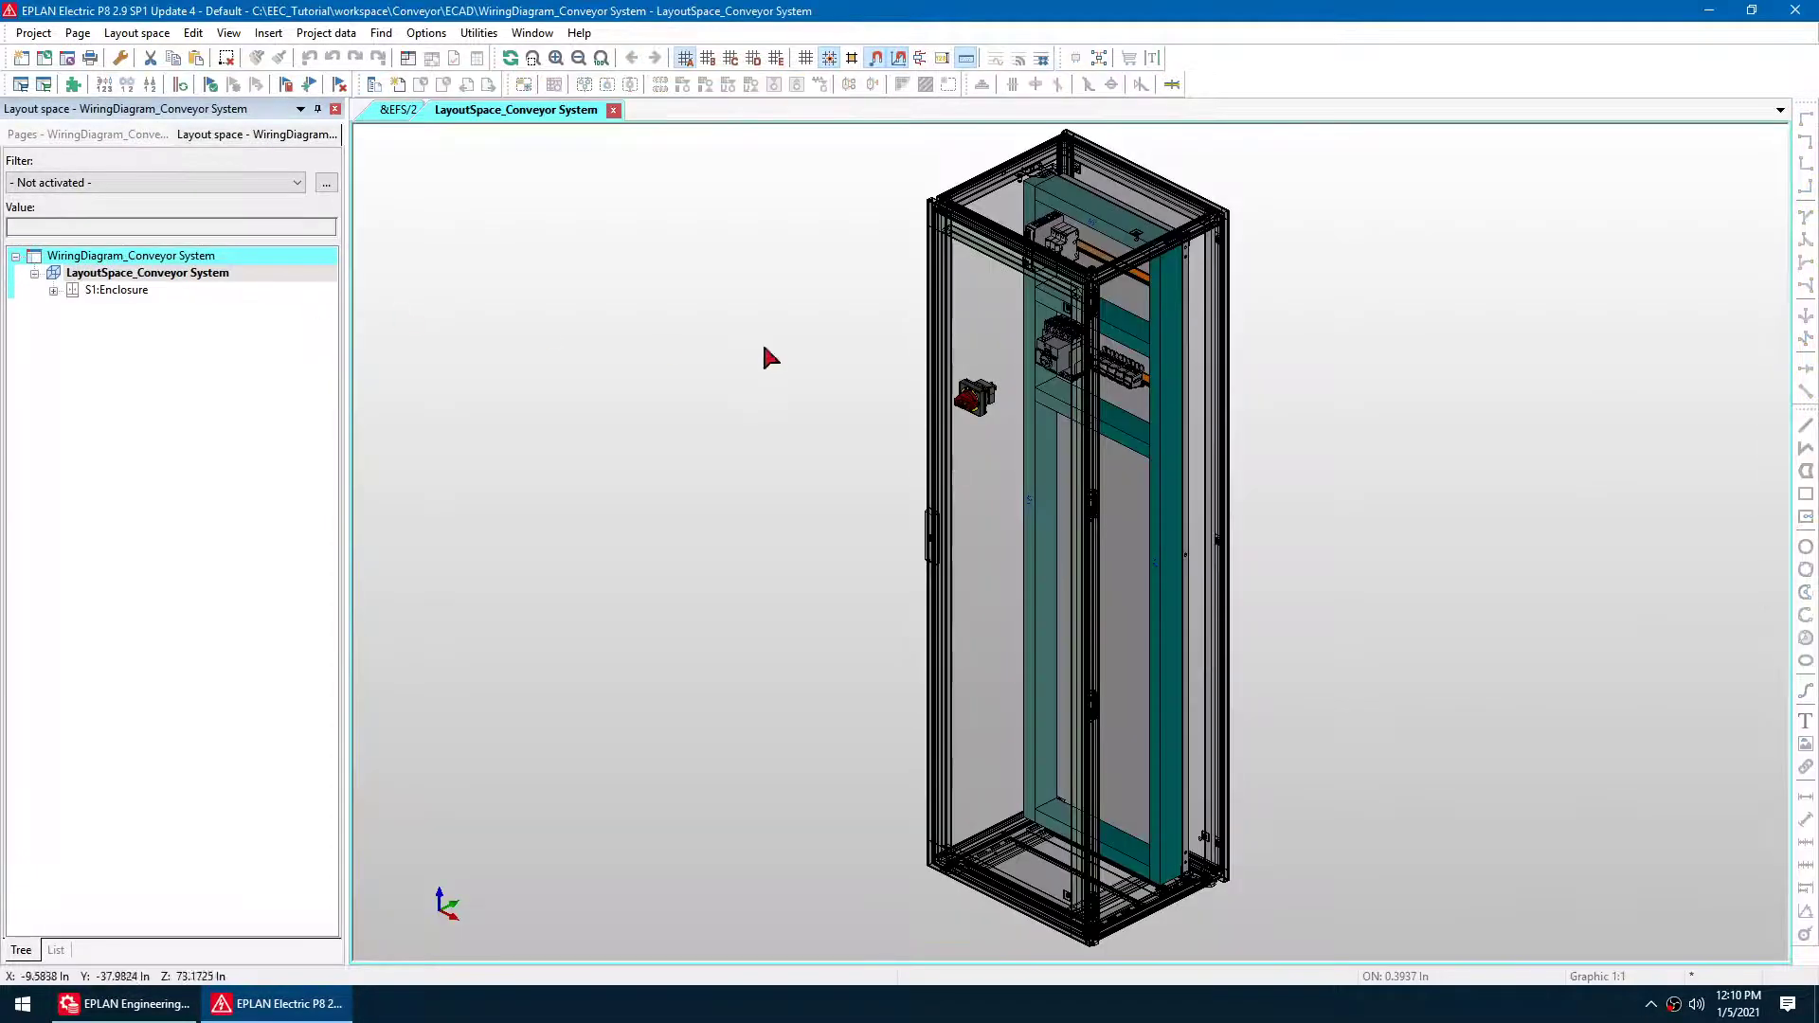
pyautogui.scroll(5, 845, 361)
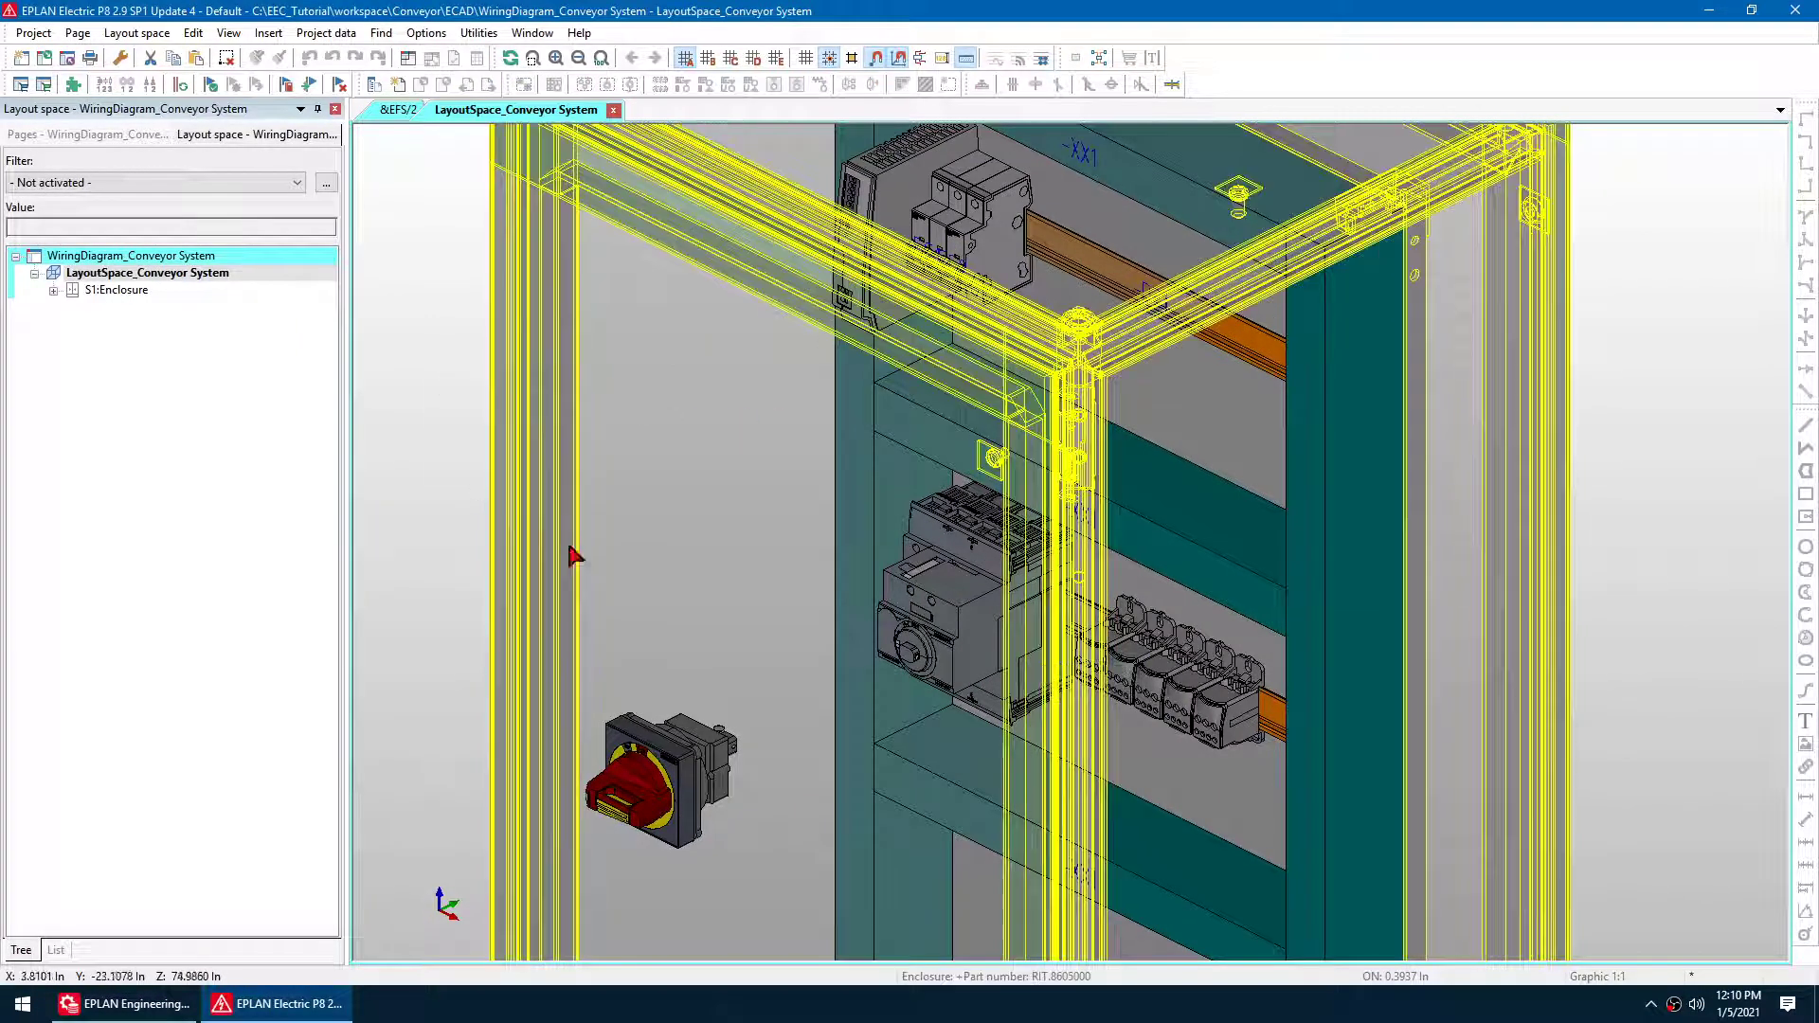
pyautogui.scroll(-1, 953, 542)
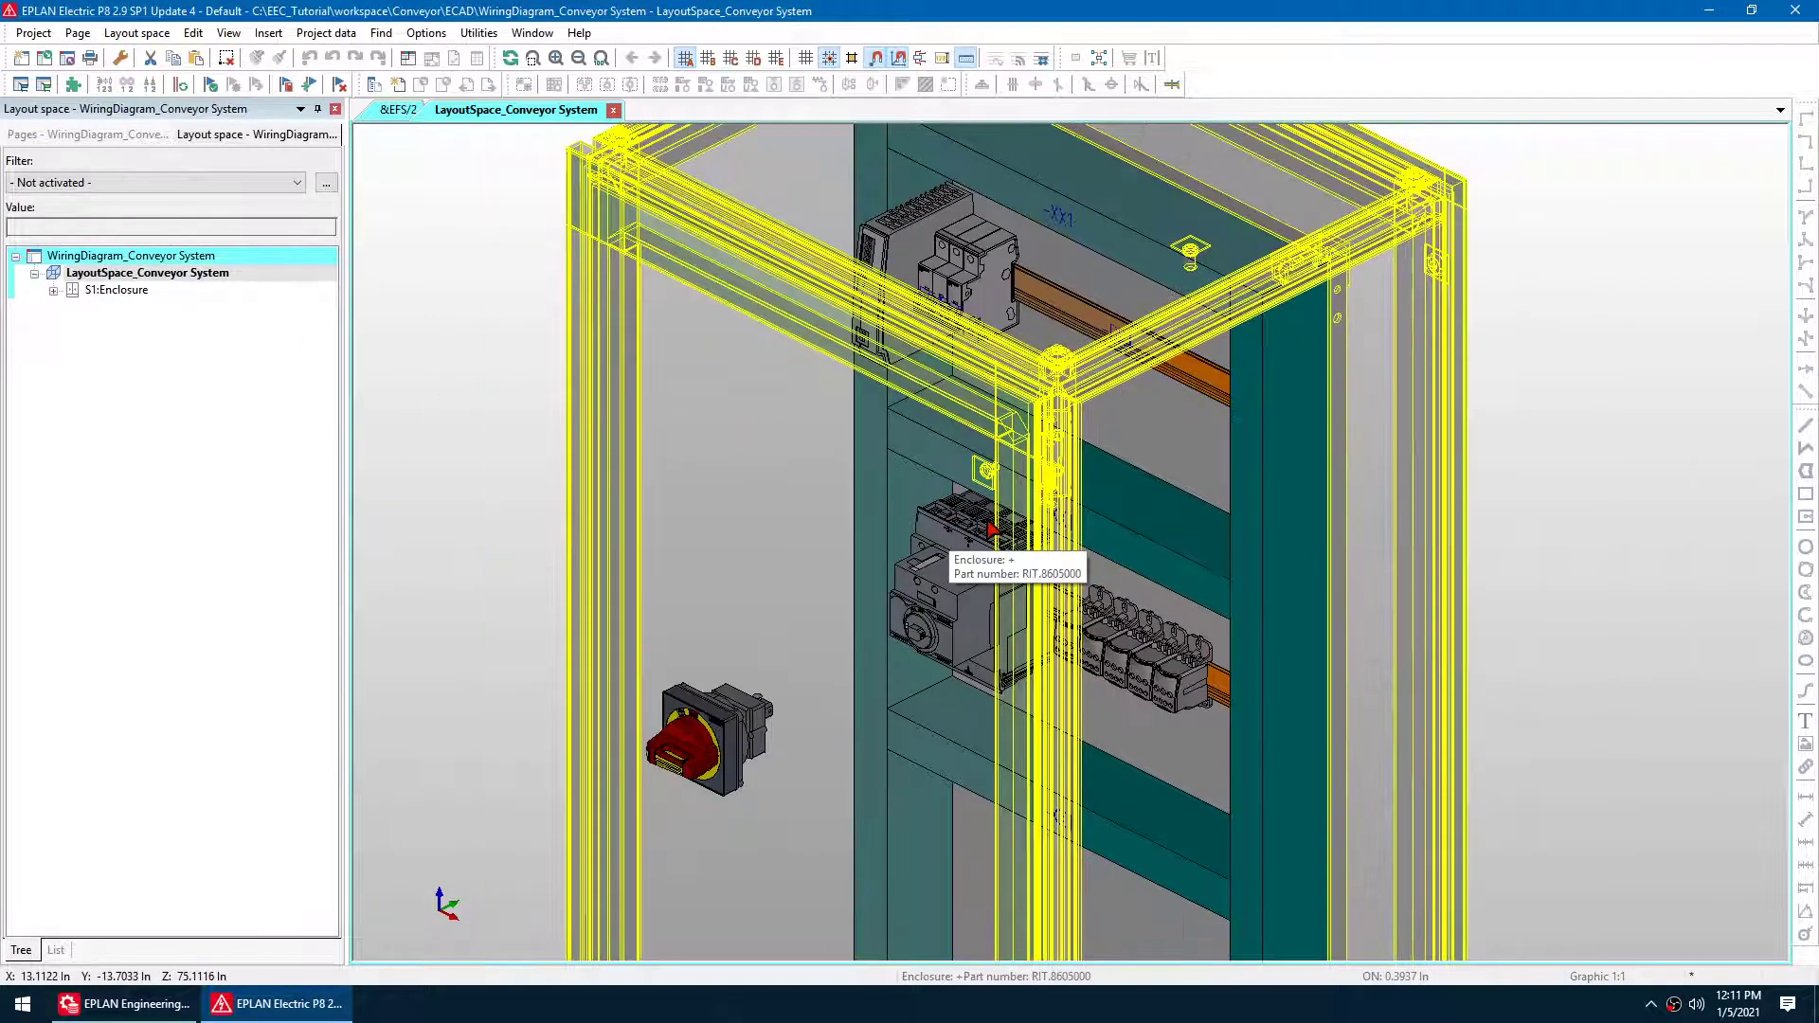
pyautogui.scroll(2, 989, 526)
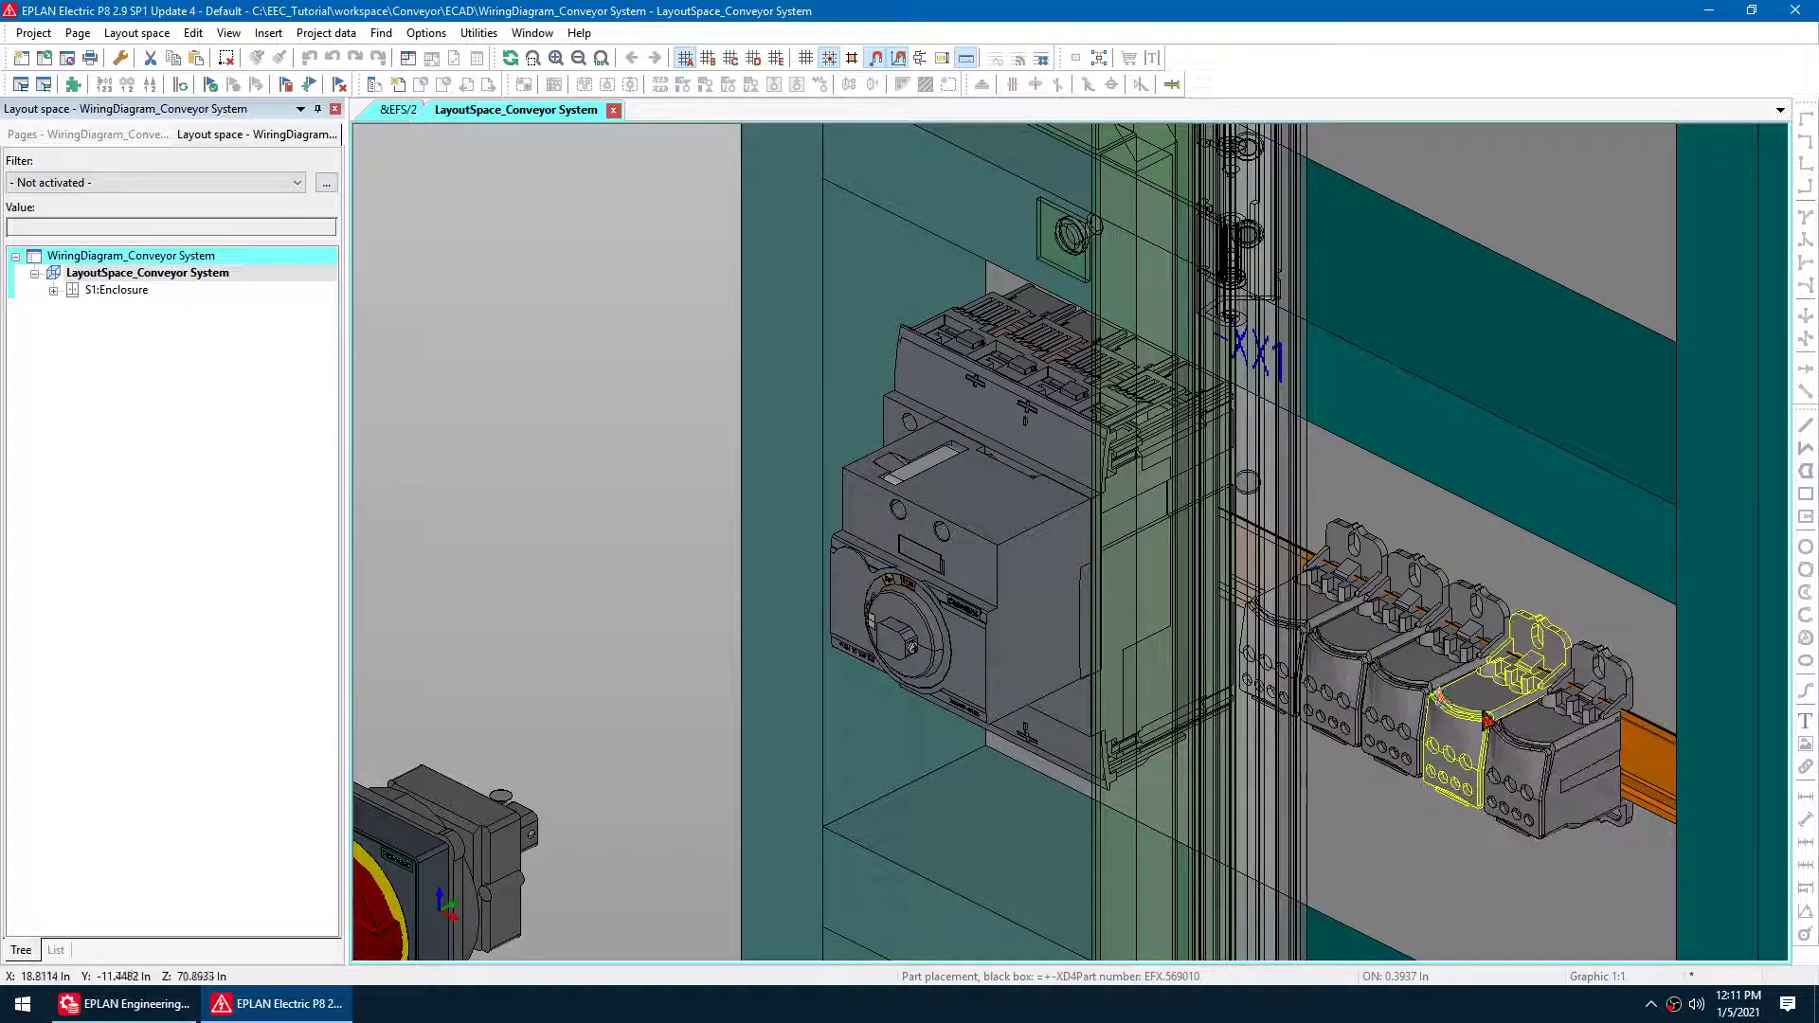
pyautogui.scroll(-5, 1464, 706)
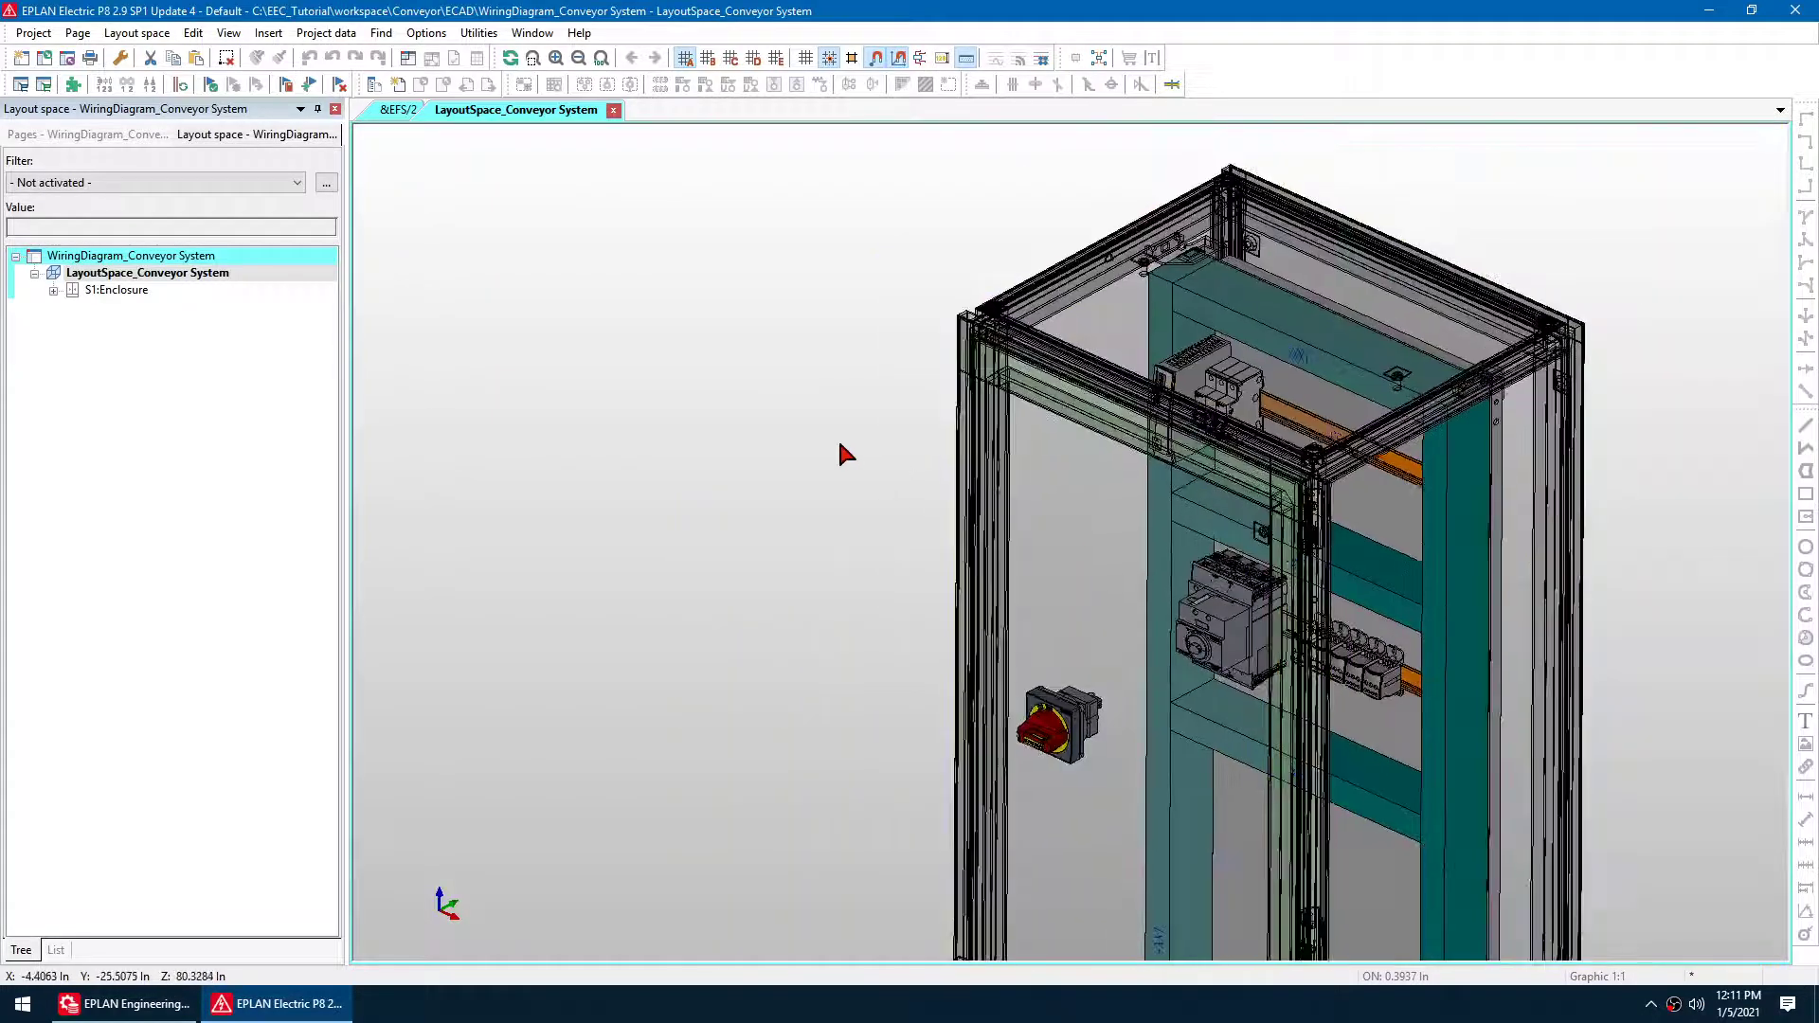
pyautogui.scroll(5, 840, 451)
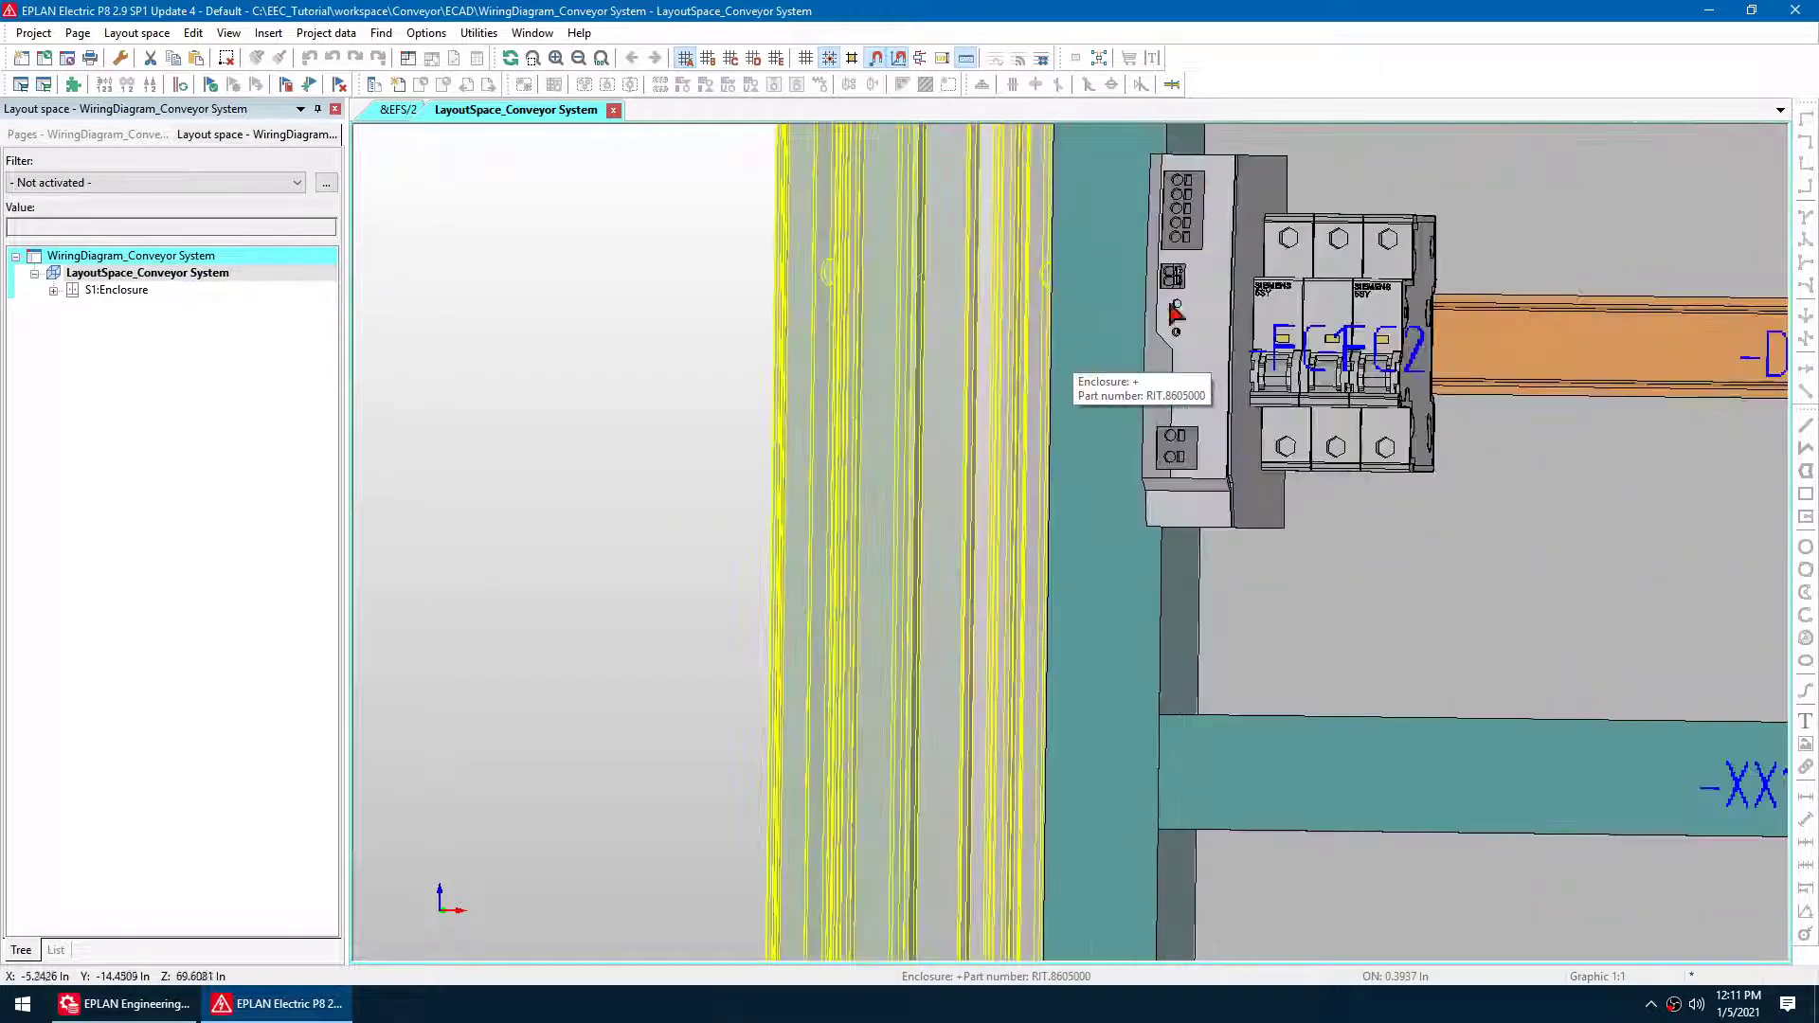
pyautogui.scroll(2, 1346, 365)
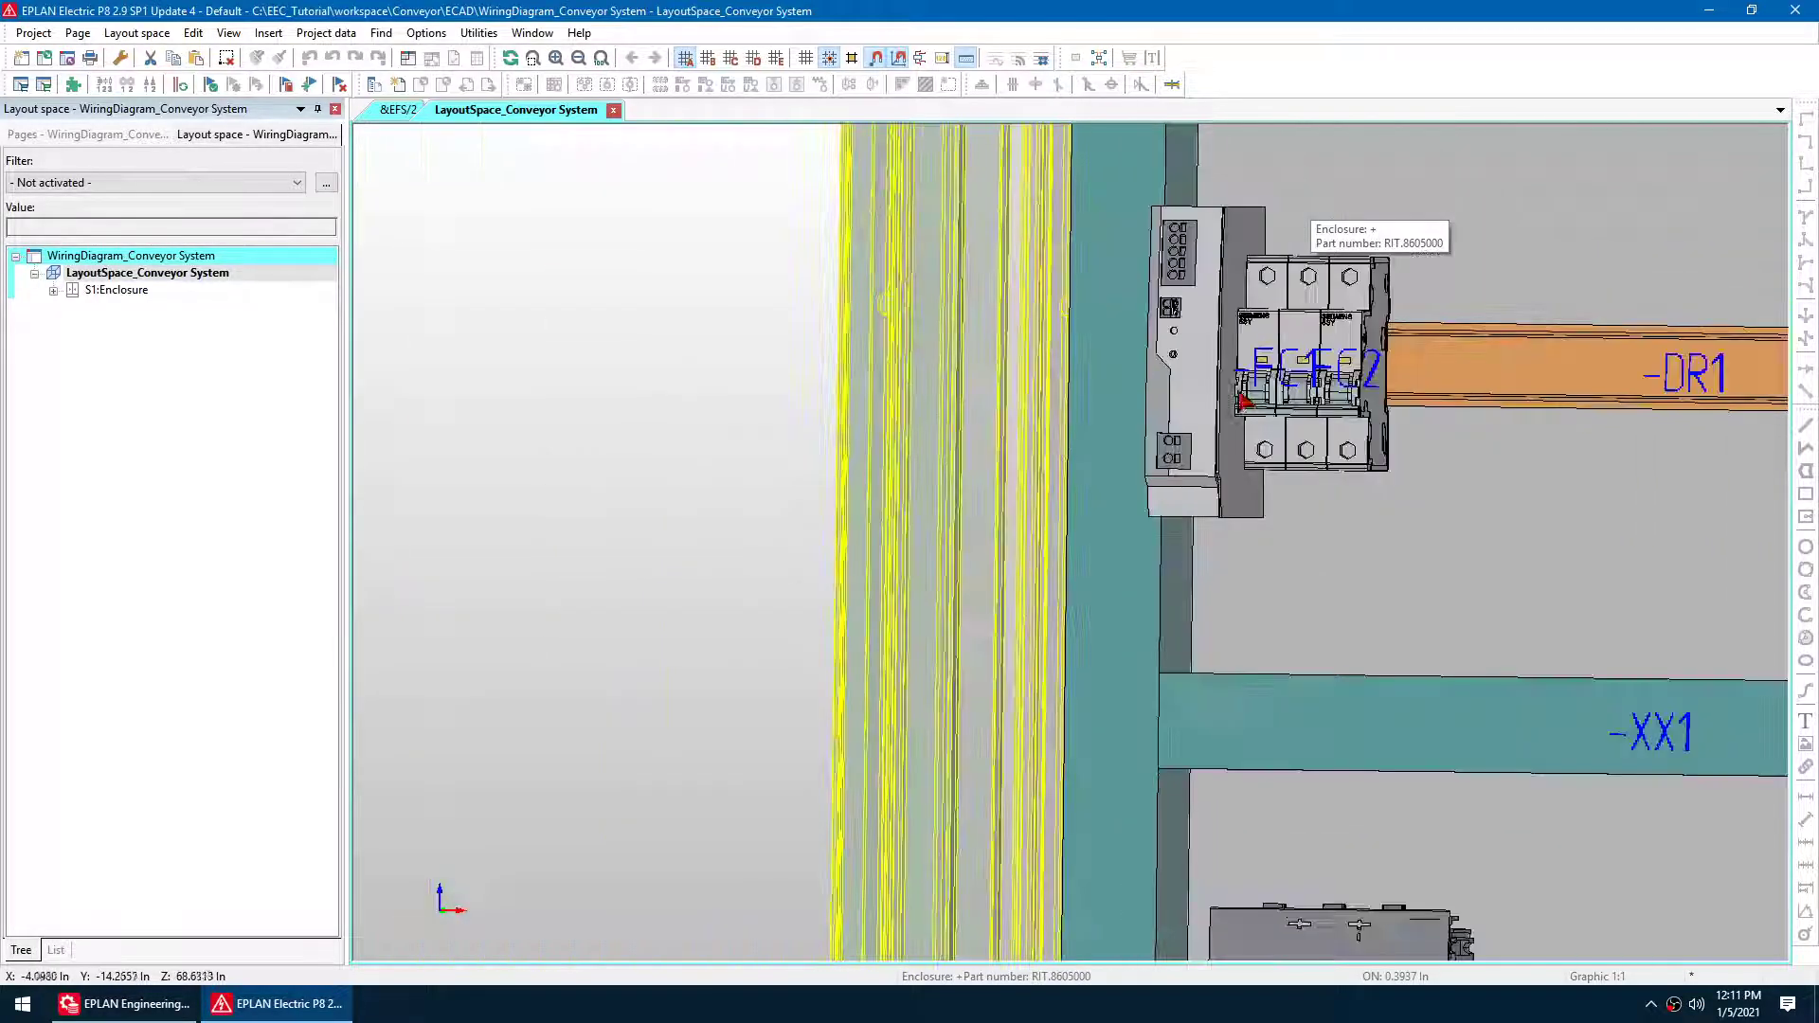
pyautogui.scroll(-2, 1241, 425)
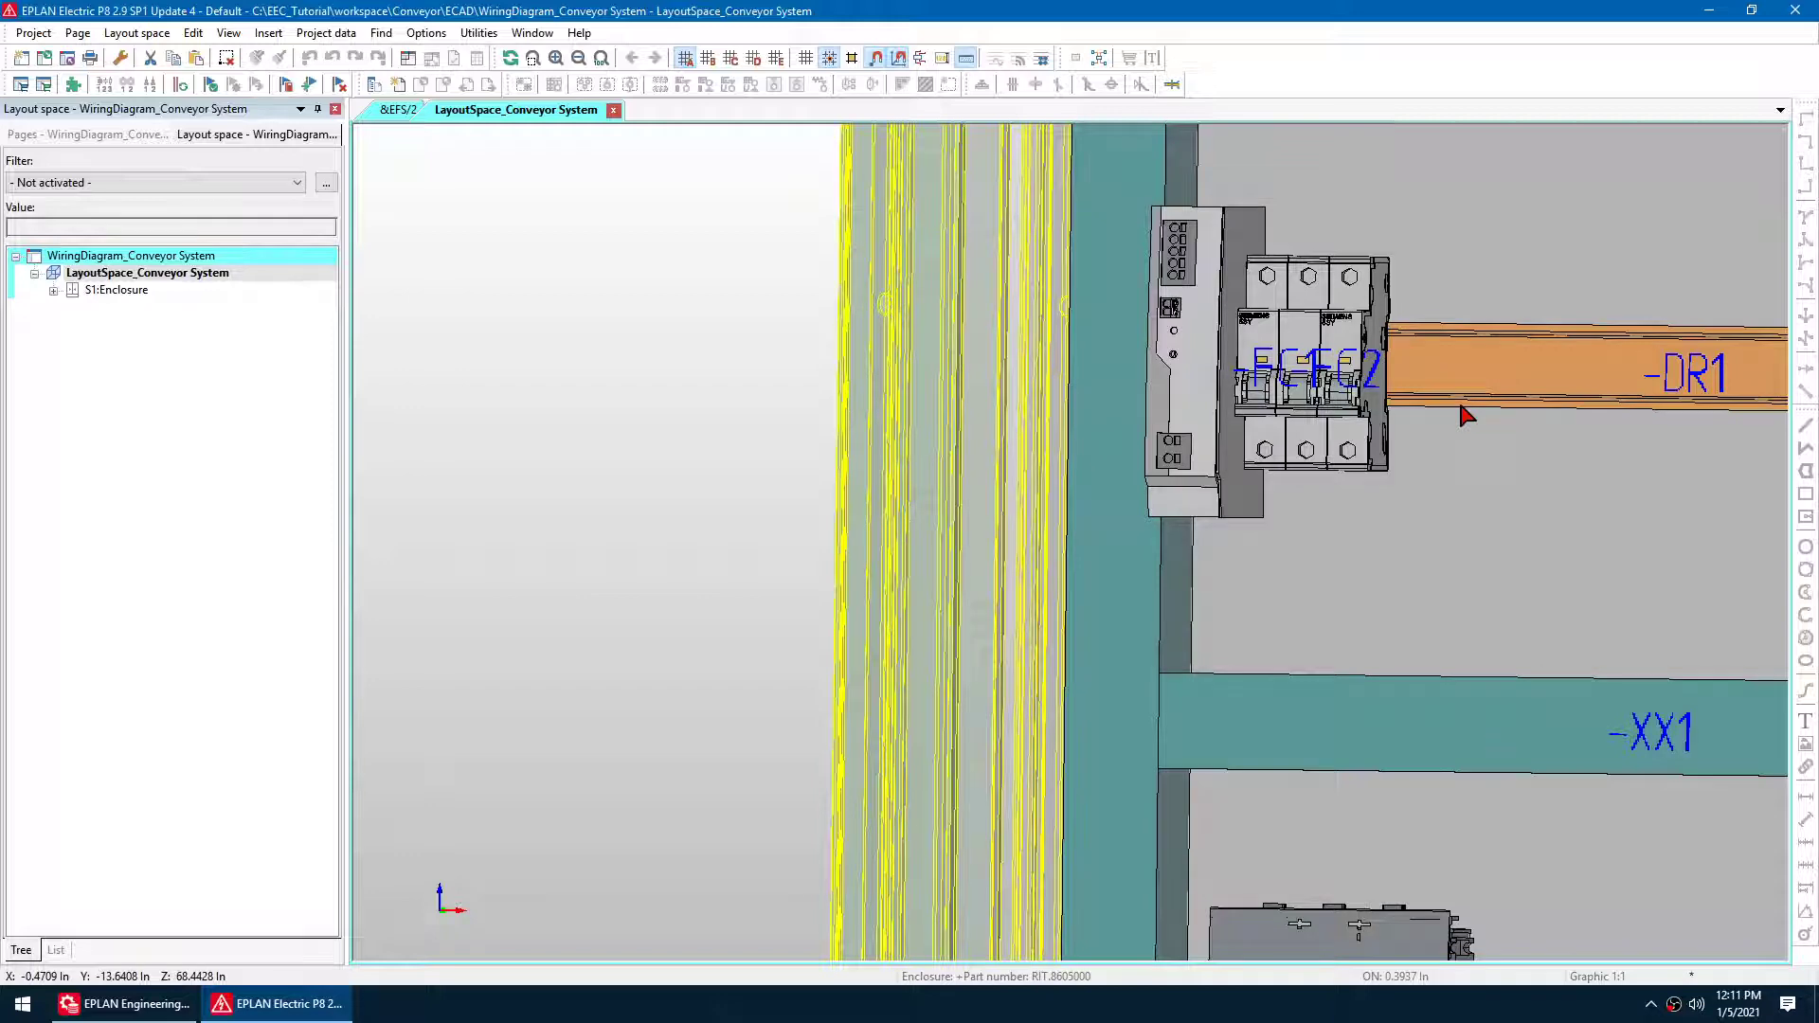
pyautogui.scroll(-3, 1273, 365)
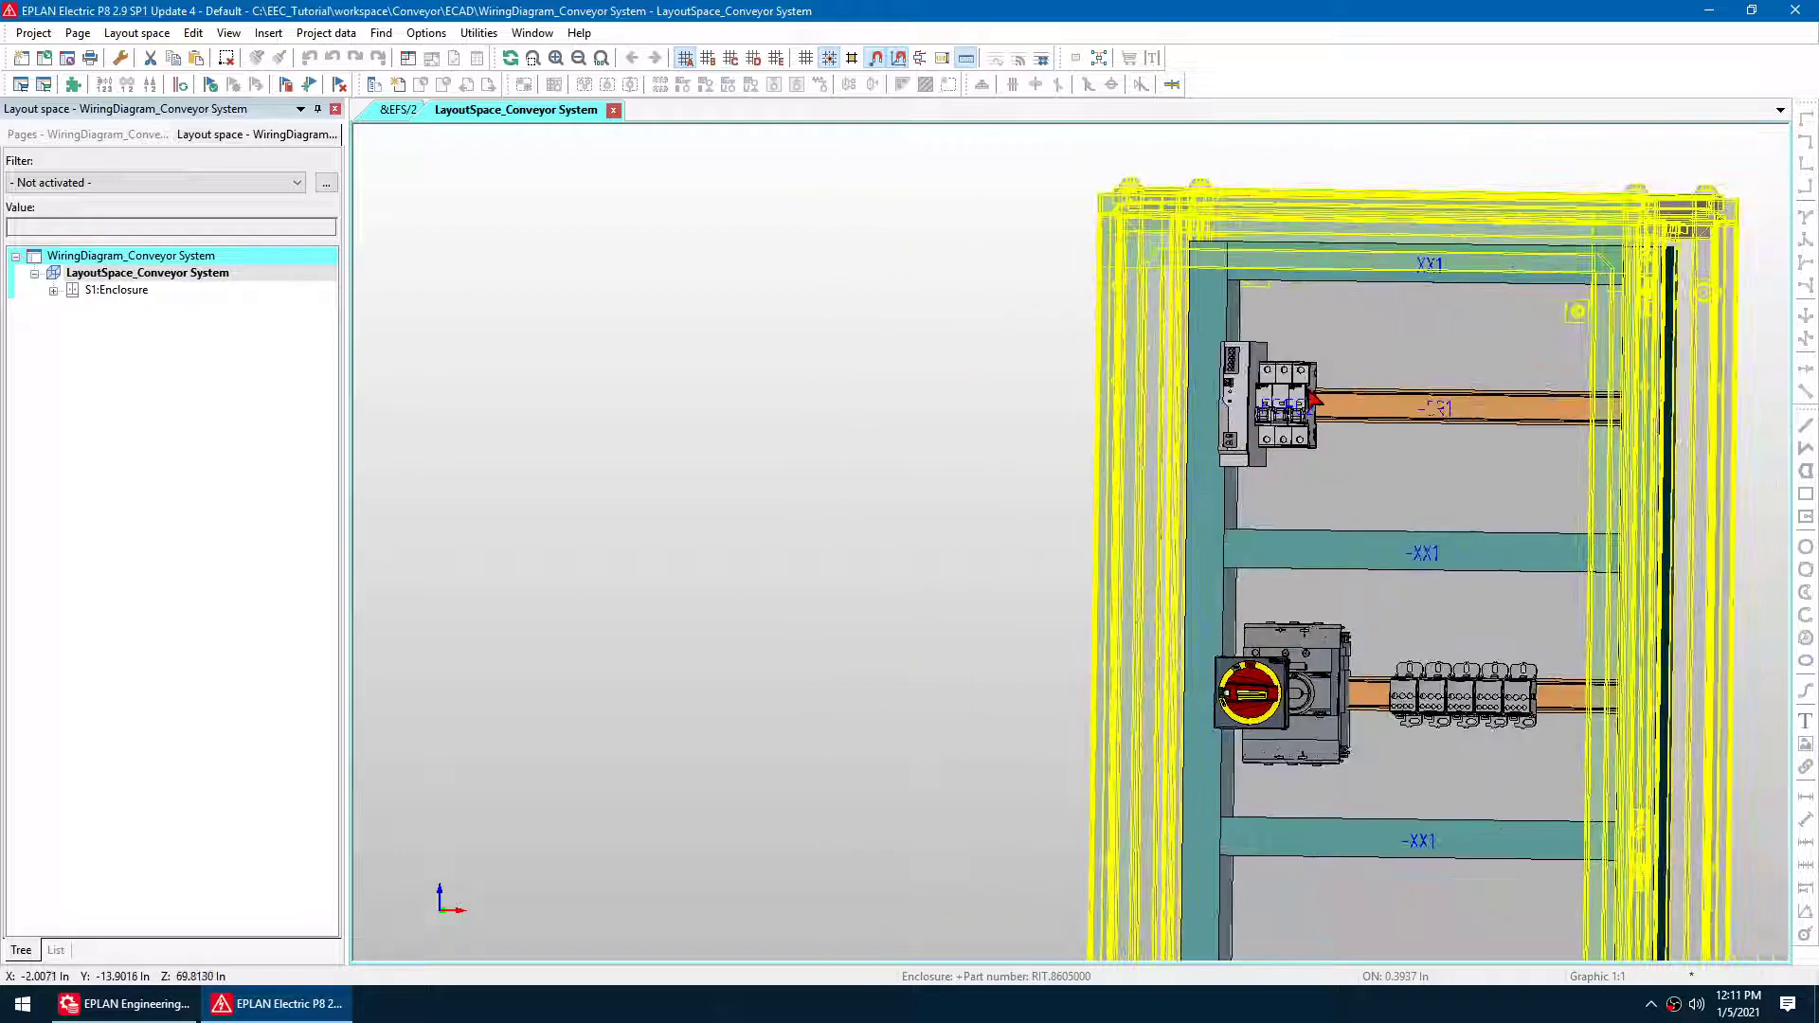
pyautogui.scroll(-2, 1314, 397)
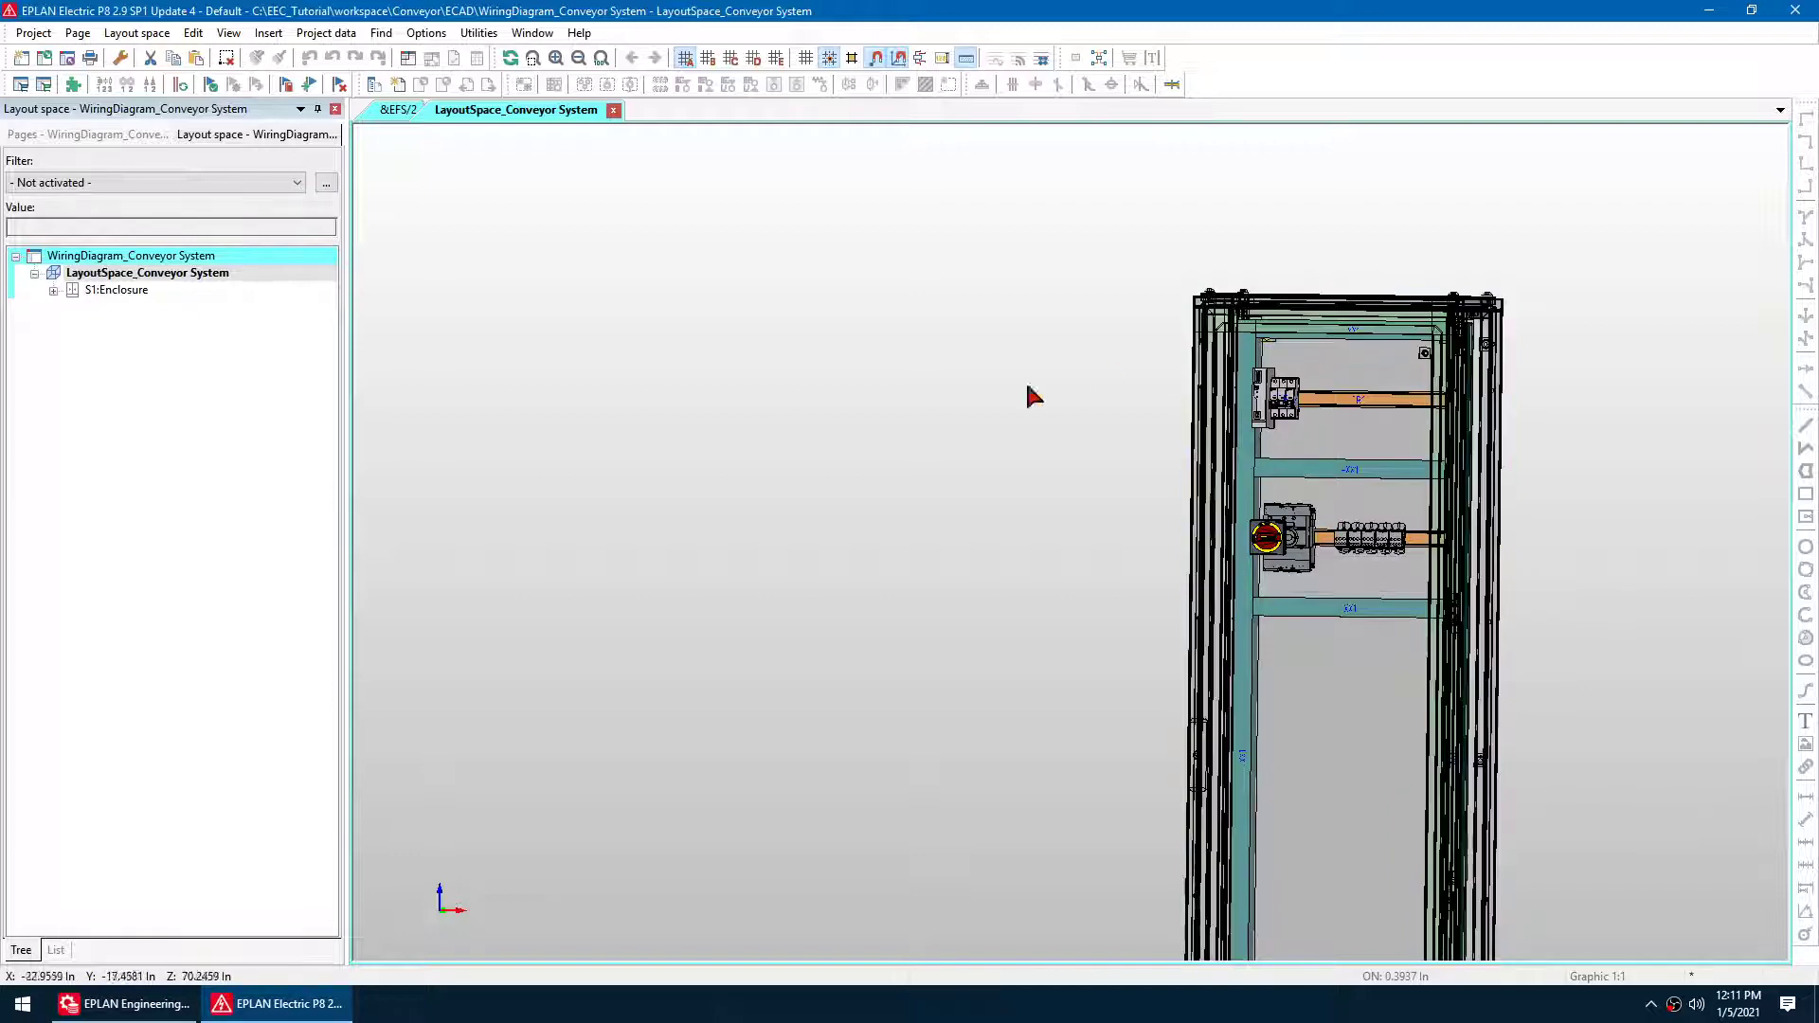
# Bring Engineering Configuration forward to see power rating 32, voltage indication false, supply size 3
pyautogui.click(192, 1001)
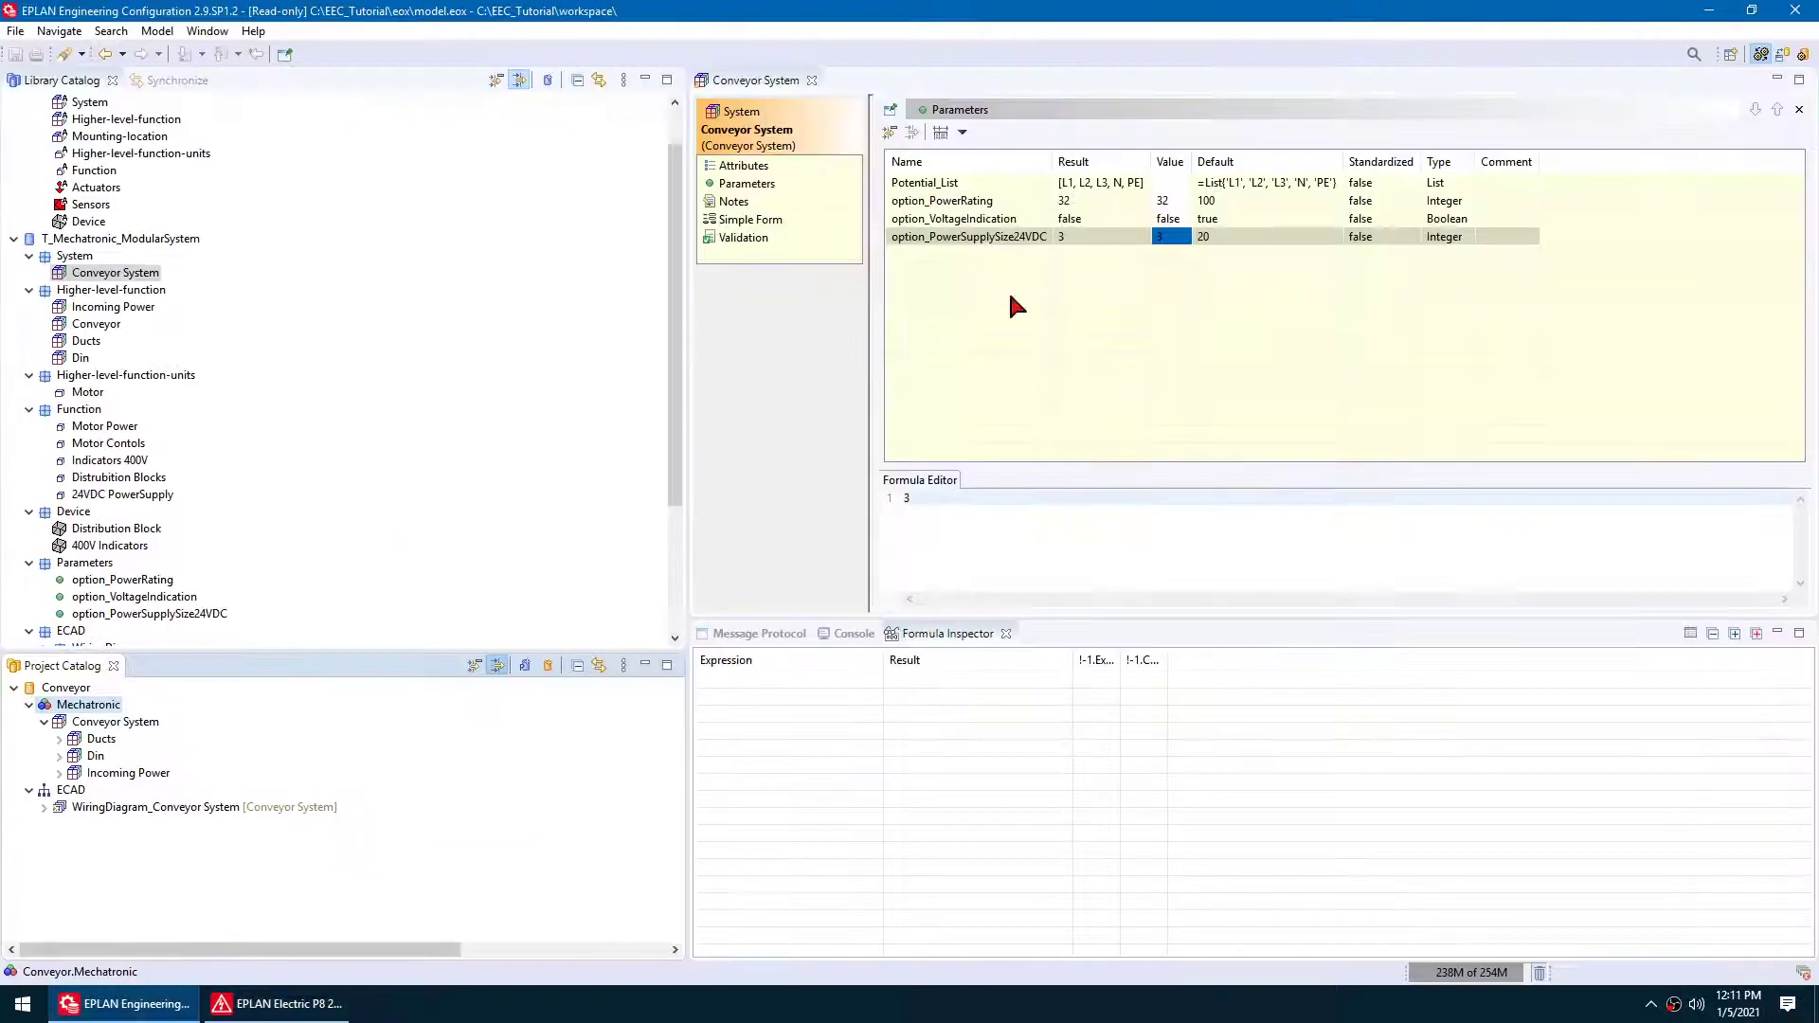